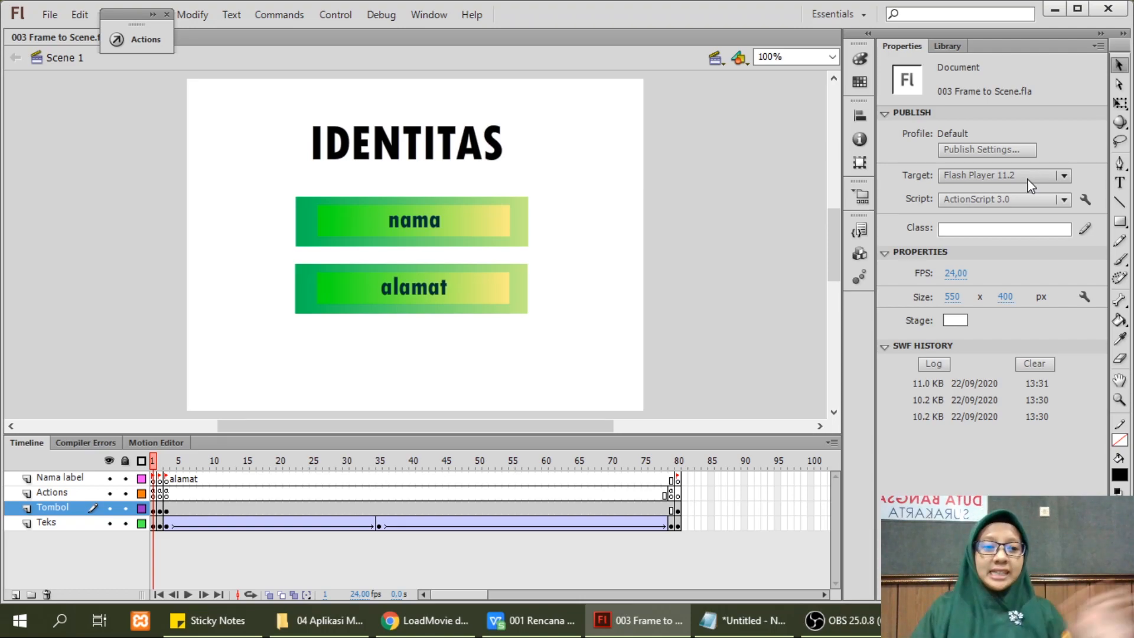
# Place an instance of the hoby button from the library on the stage, directly below the alamat button.
pyautogui.click(952, 47)
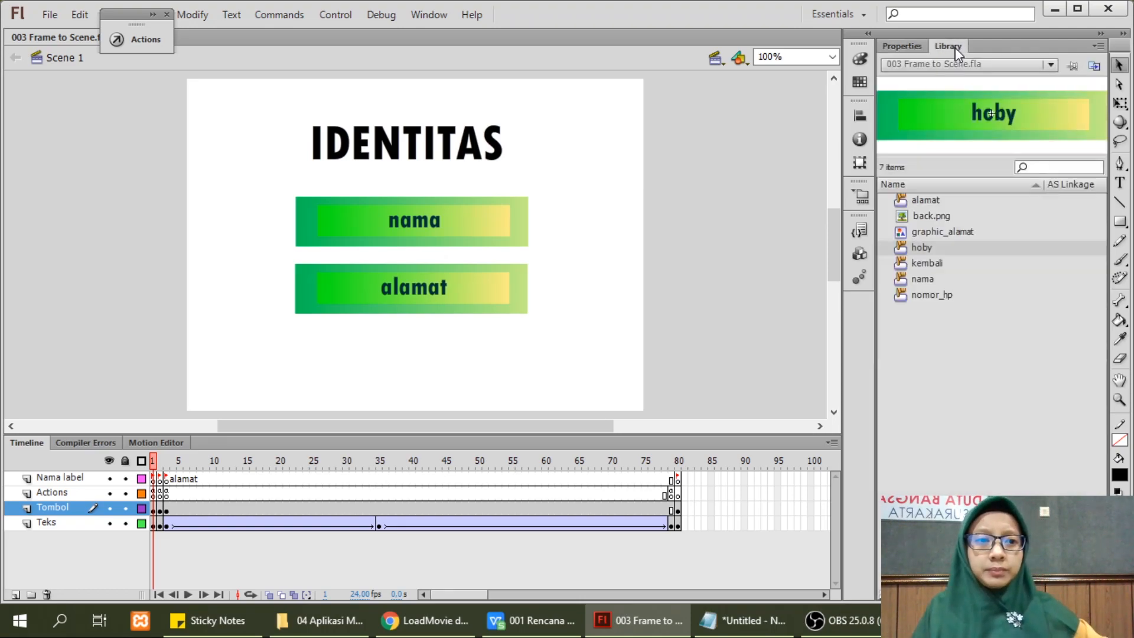
pyautogui.click(923, 262)
pyautogui.click(924, 280)
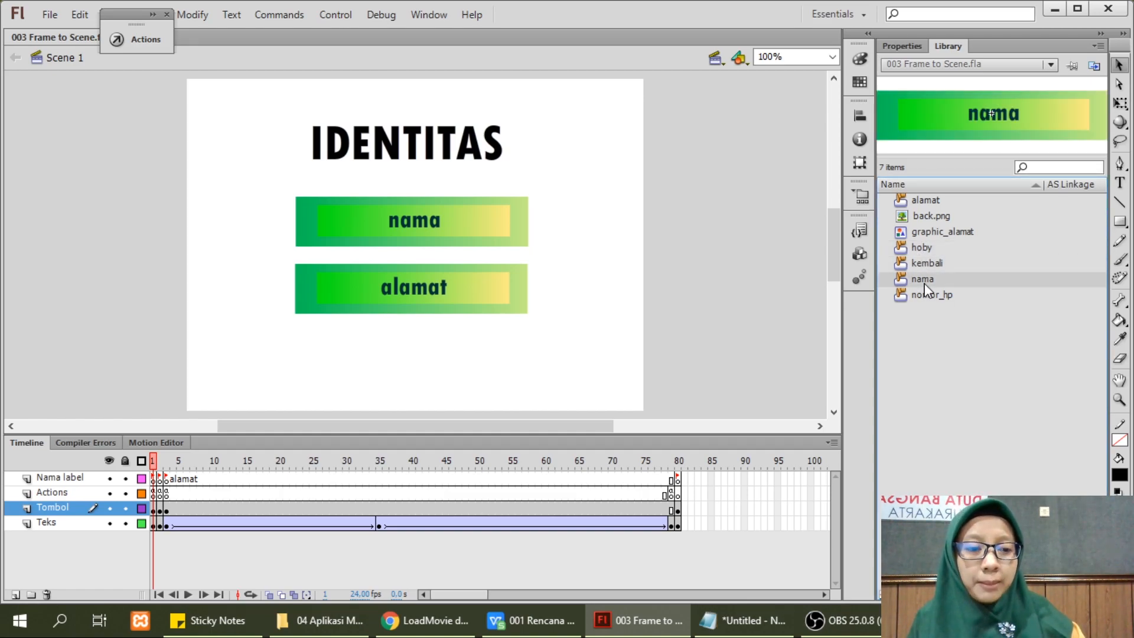
pyautogui.rightClick(924, 288)
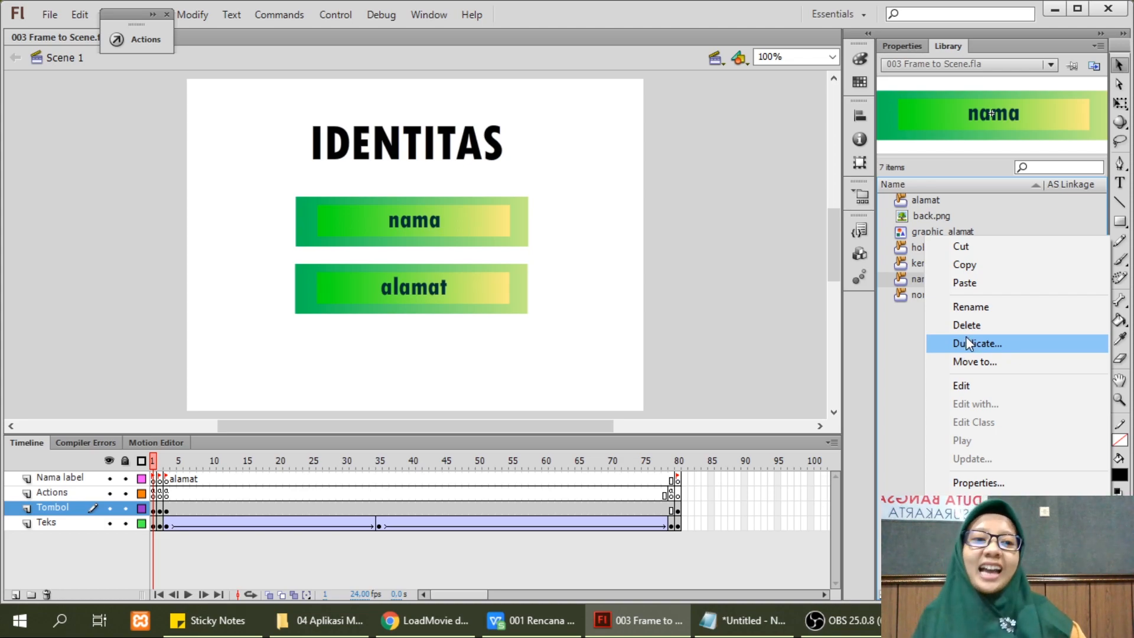
pyautogui.click(915, 327)
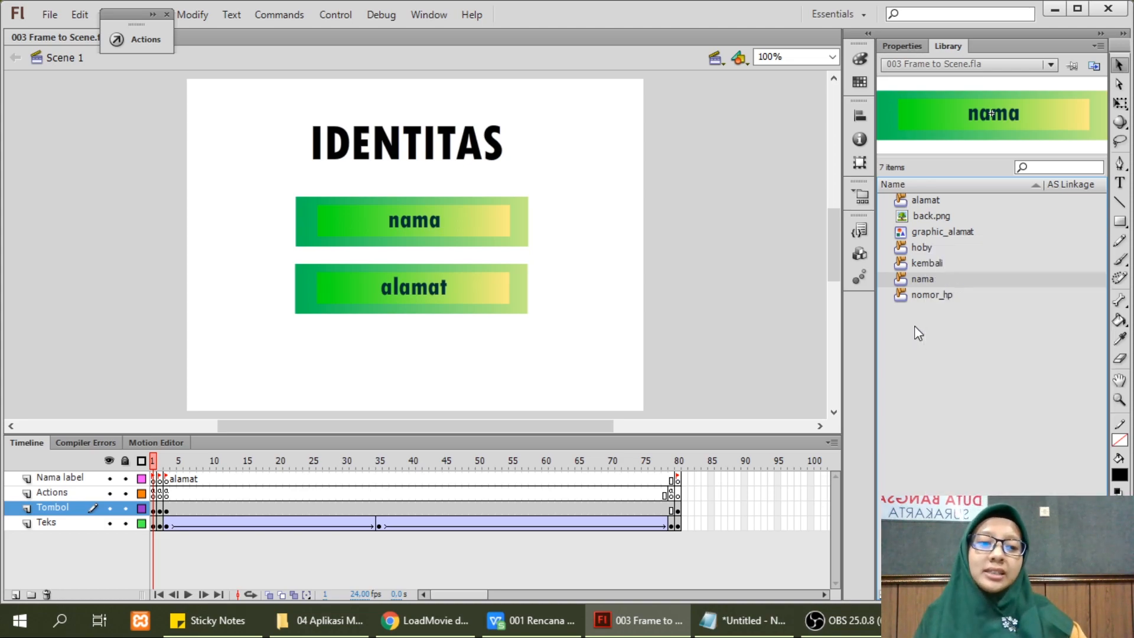
pyautogui.click(920, 248)
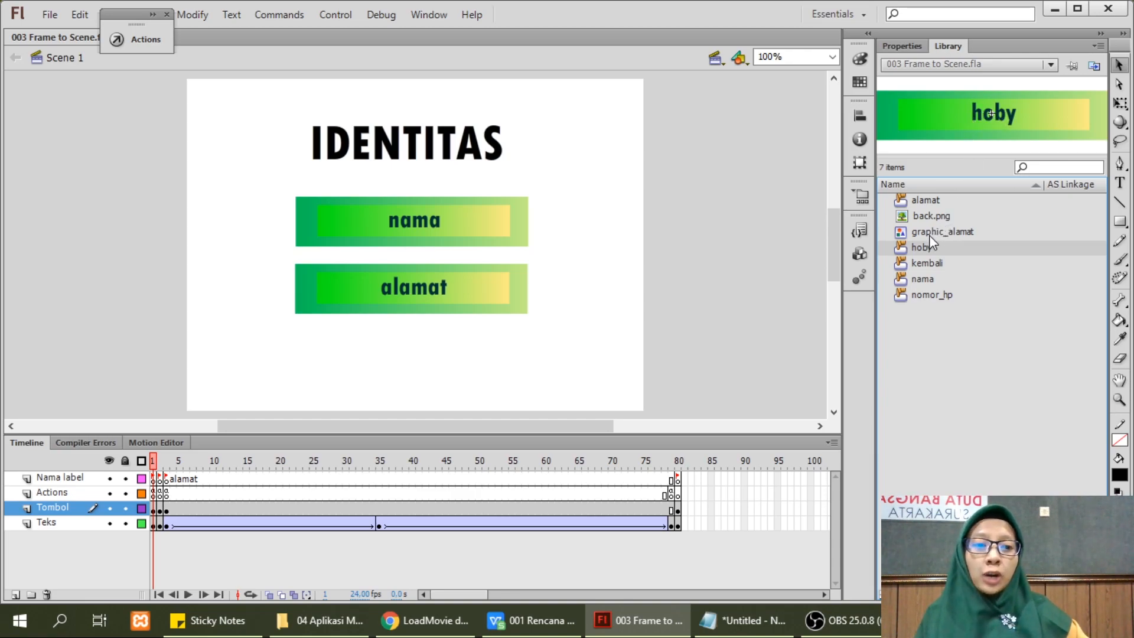
pyautogui.moveTo(921, 246); pyautogui.dragTo(412, 353)
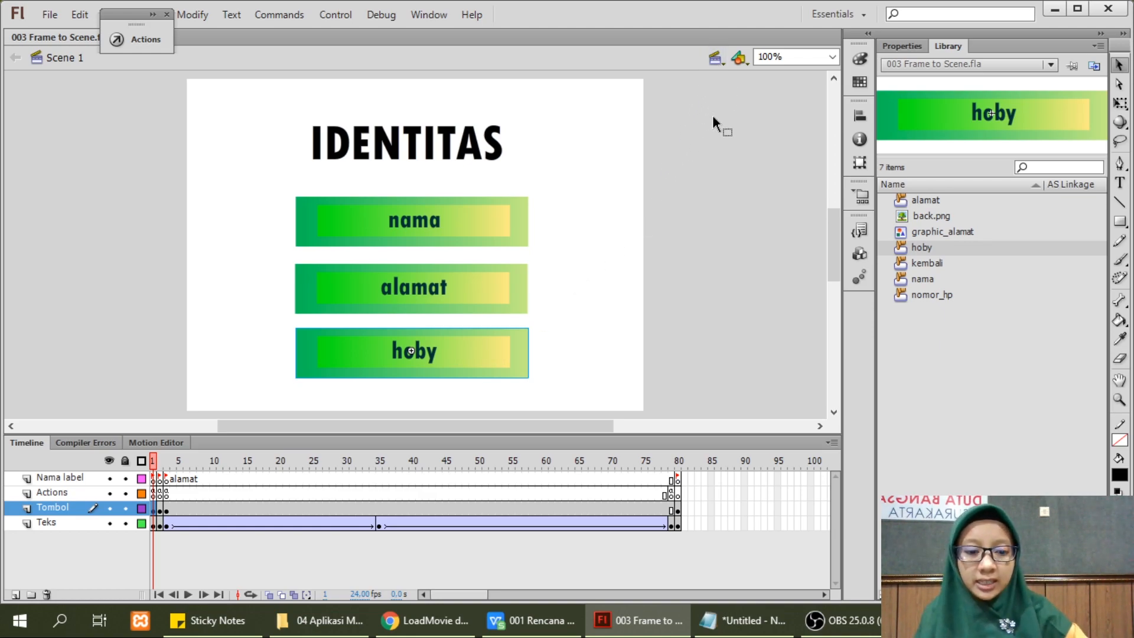
# Bring up the scene manager for the document and move it clear of the three buttons on the stage.
pyautogui.click(718, 62)
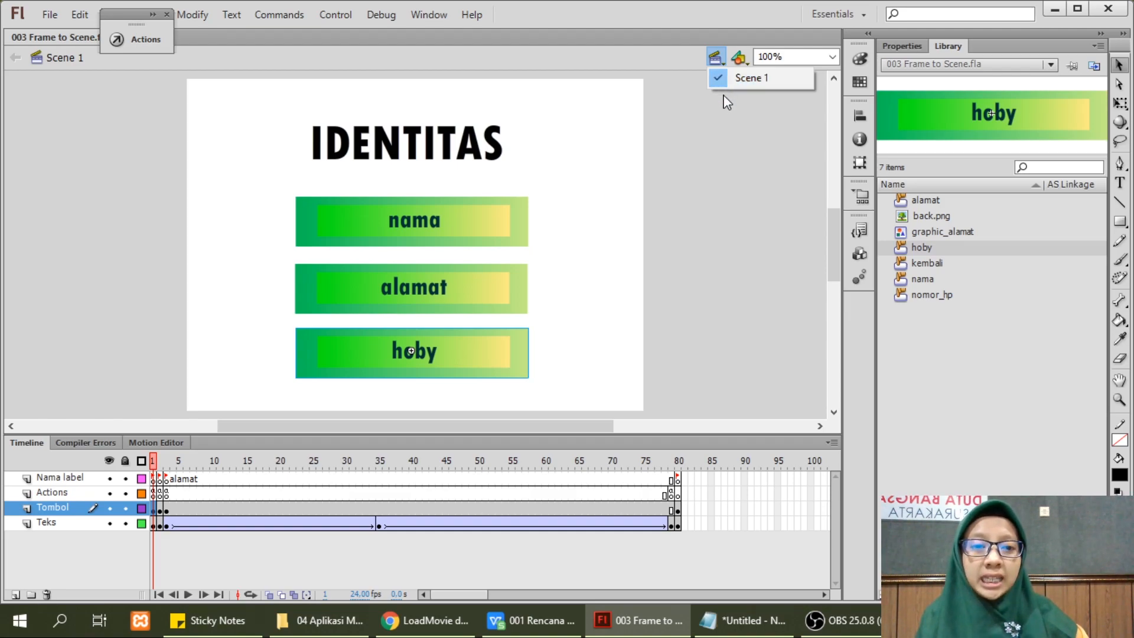
pyautogui.click(736, 130)
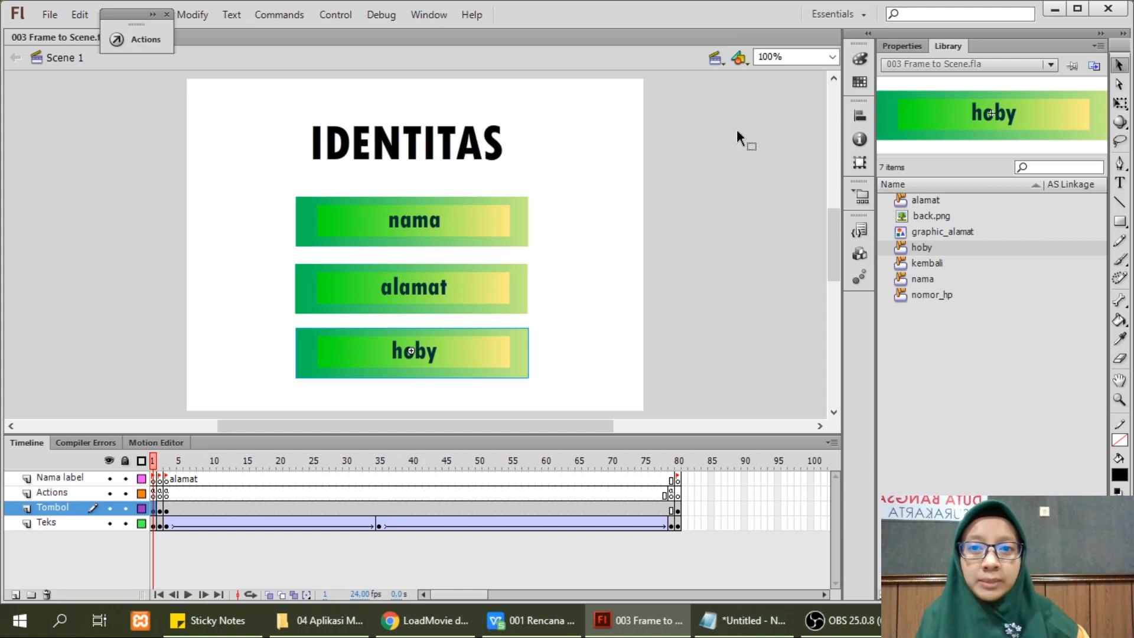
pyautogui.click(421, 19)
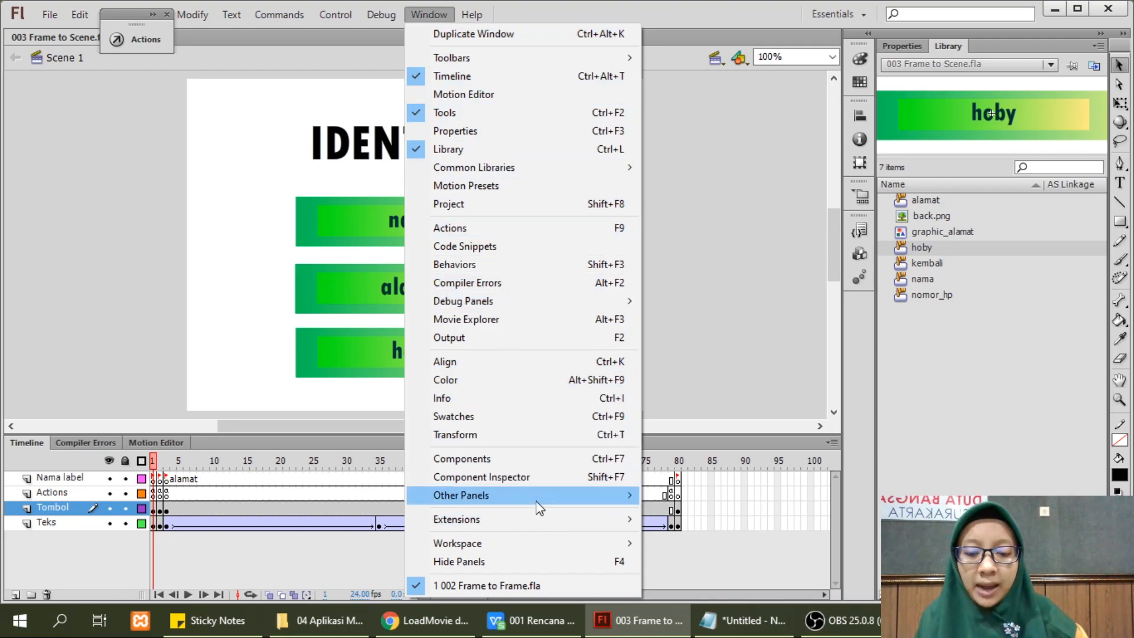
pyautogui.moveTo(590, 499)
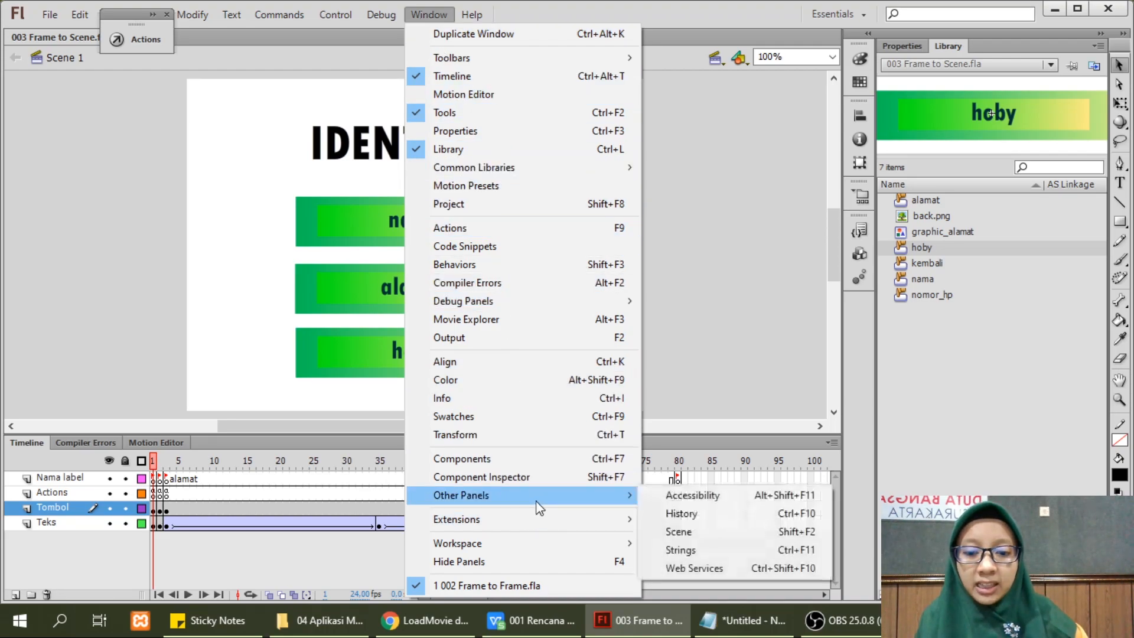
pyautogui.click(681, 537)
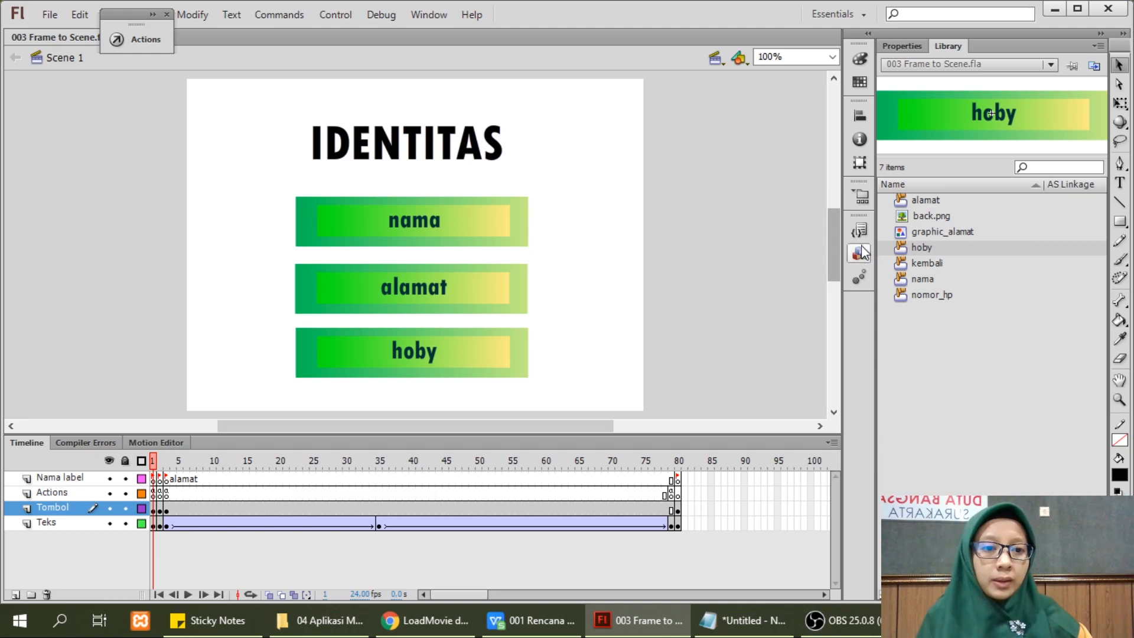
pyautogui.click(866, 204)
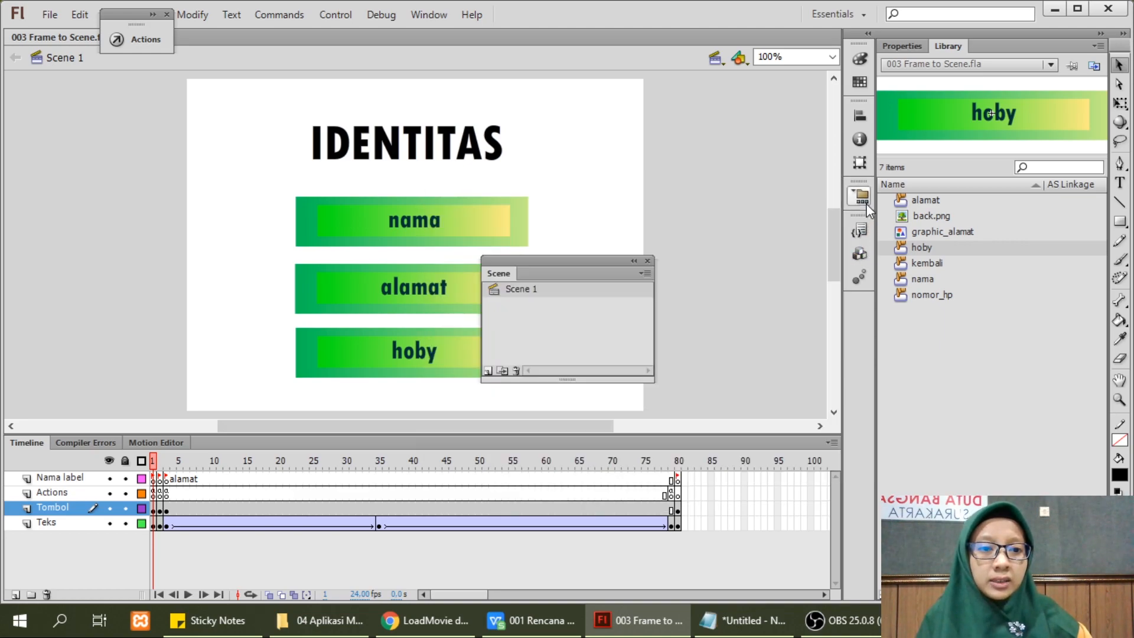
pyautogui.moveTo(587, 263); pyautogui.dragTo(684, 176)
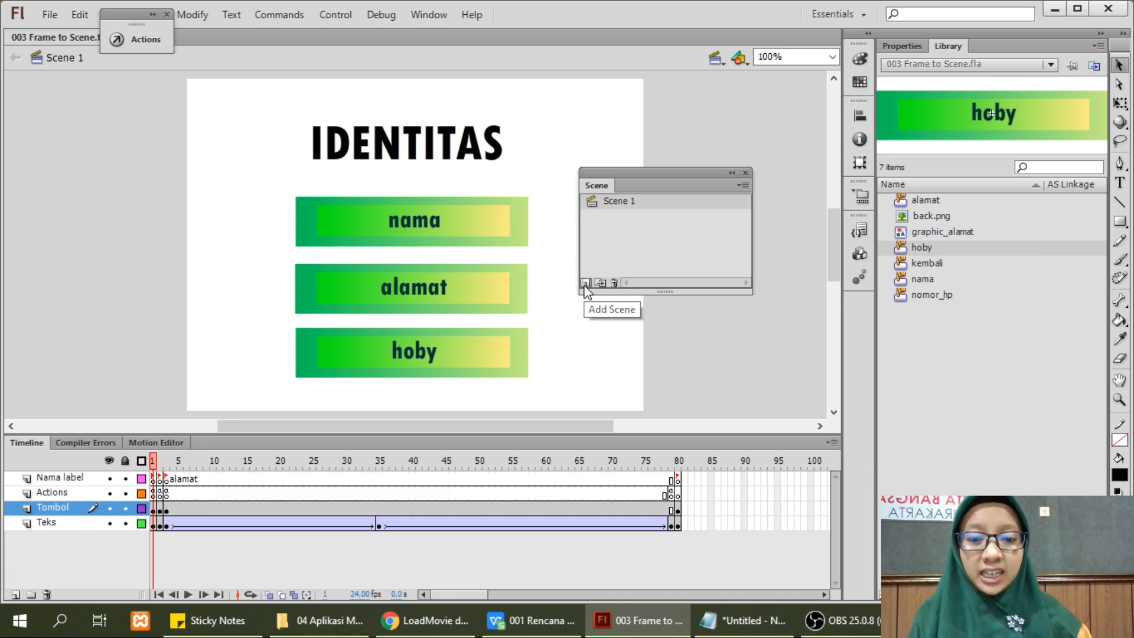
# Add a new scene after Scene 1 and rename it Hoby.
pyautogui.click(584, 284)
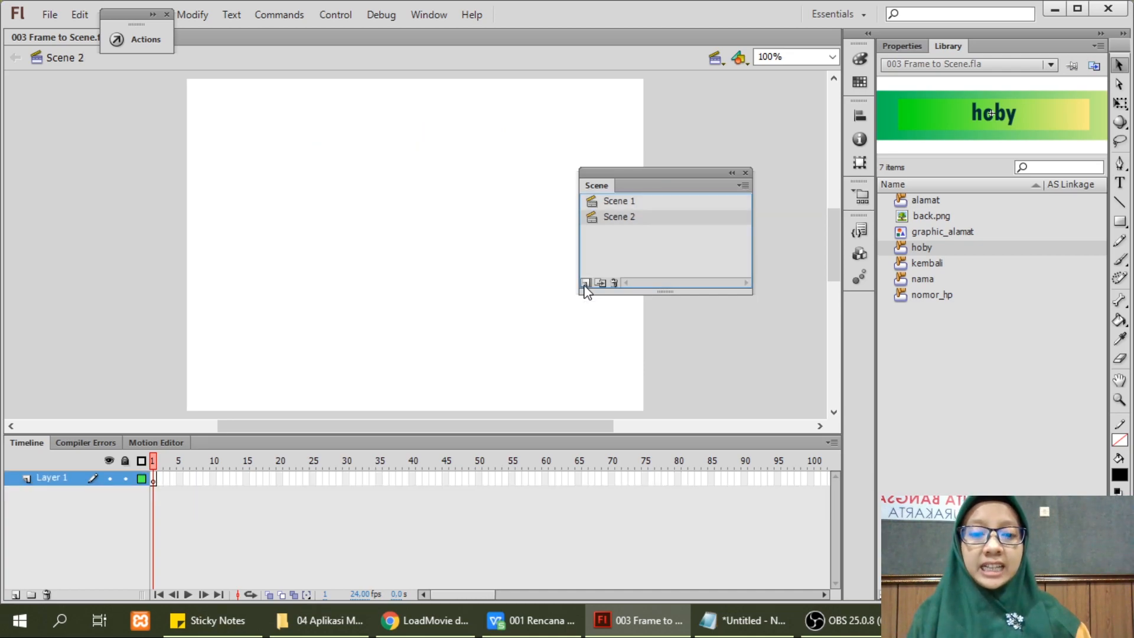
pyautogui.moveTo(479, 266); pyautogui.dragTo(636, 221)
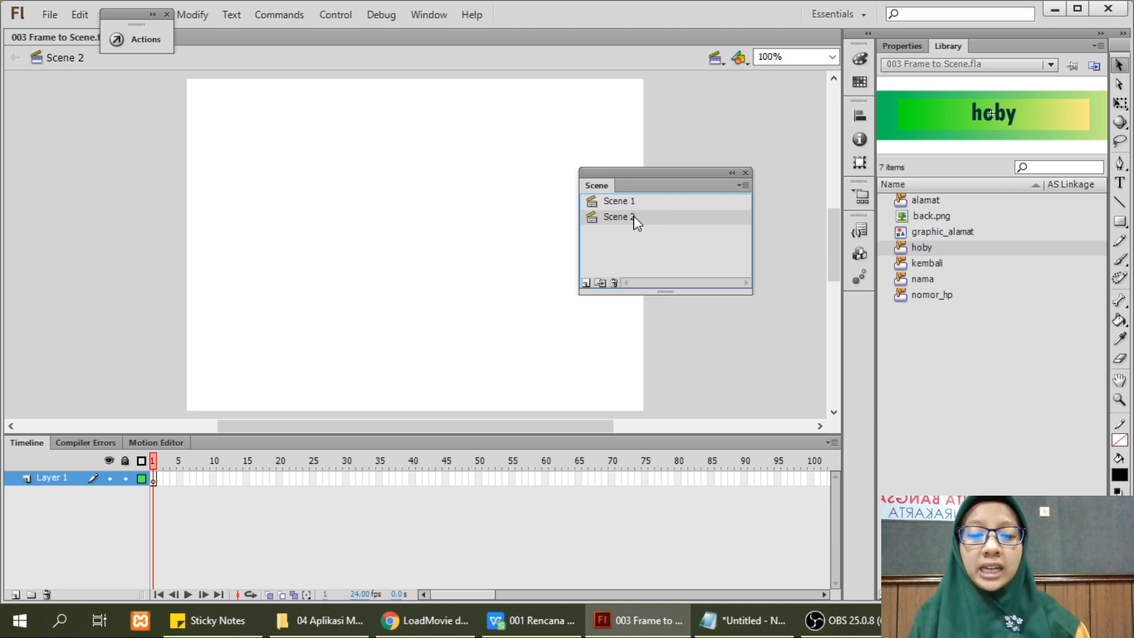
pyautogui.doubleClick(628, 217)
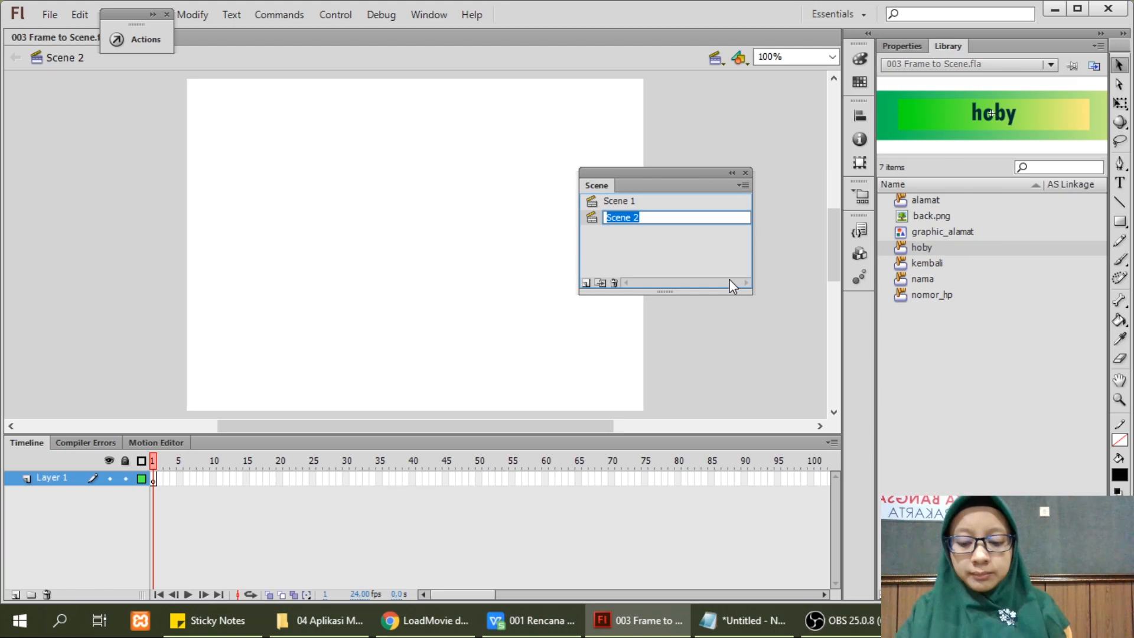
pyautogui.write('h')
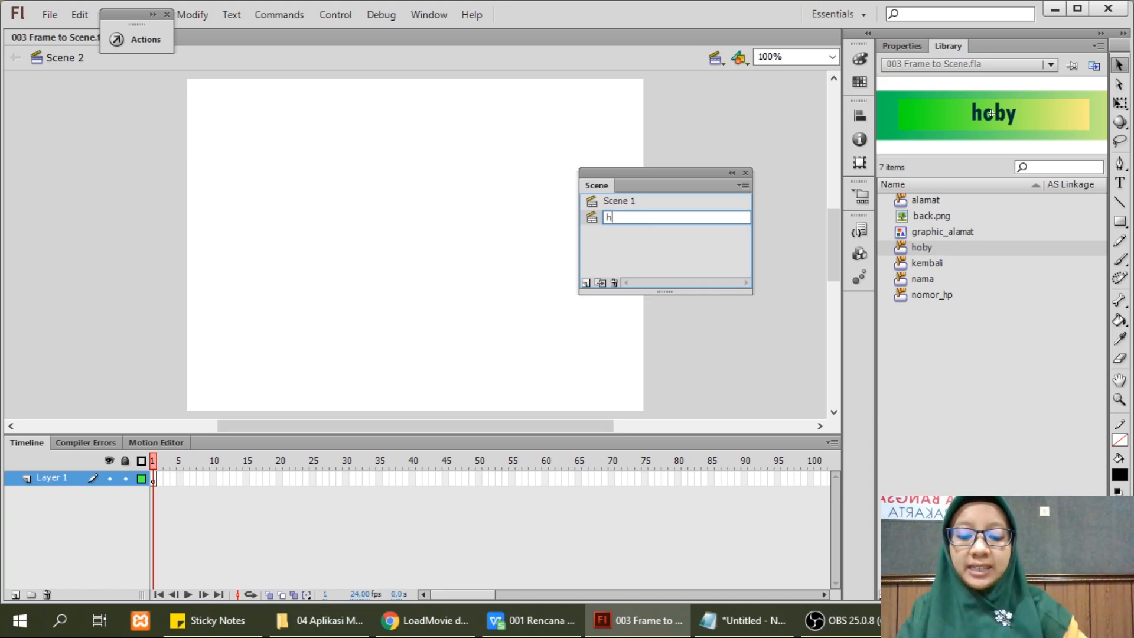
pyautogui.write('oby')
pyautogui.press('BackSpace')
pyautogui.press('BackSpace')
pyautogui.press('BackSpace')
pyautogui.press('BackSpace')
pyautogui.write('Hoby')
pyautogui.press('Return')
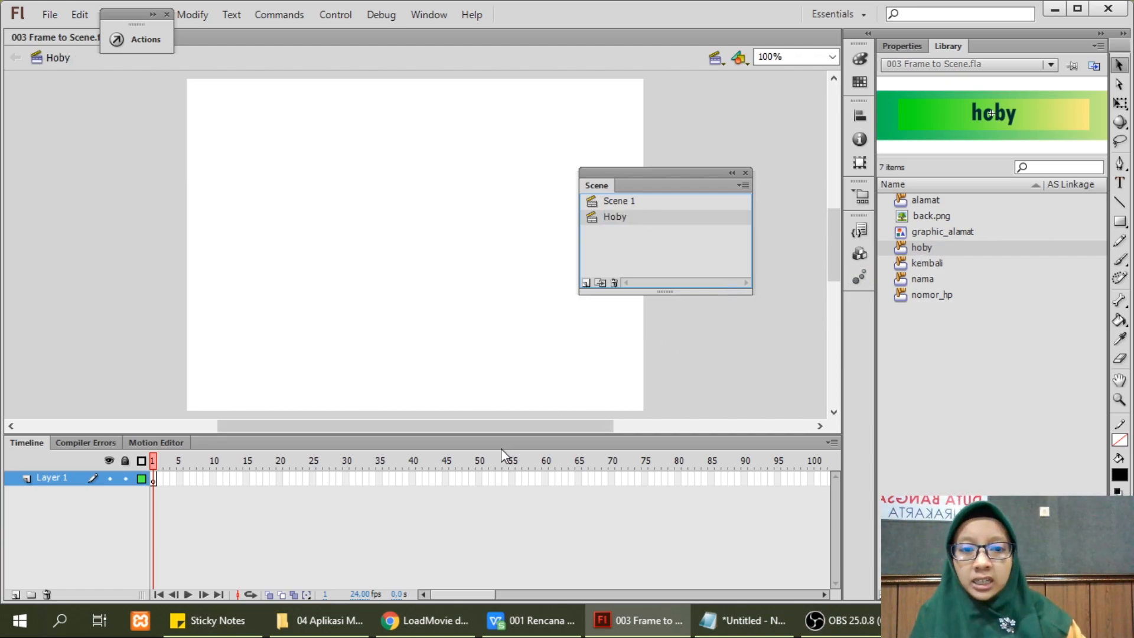
# Add the heading text "H O B Y" in the upper part of the Hoby scene's stage.
pyautogui.click(1123, 183)
pyautogui.click(315, 127)
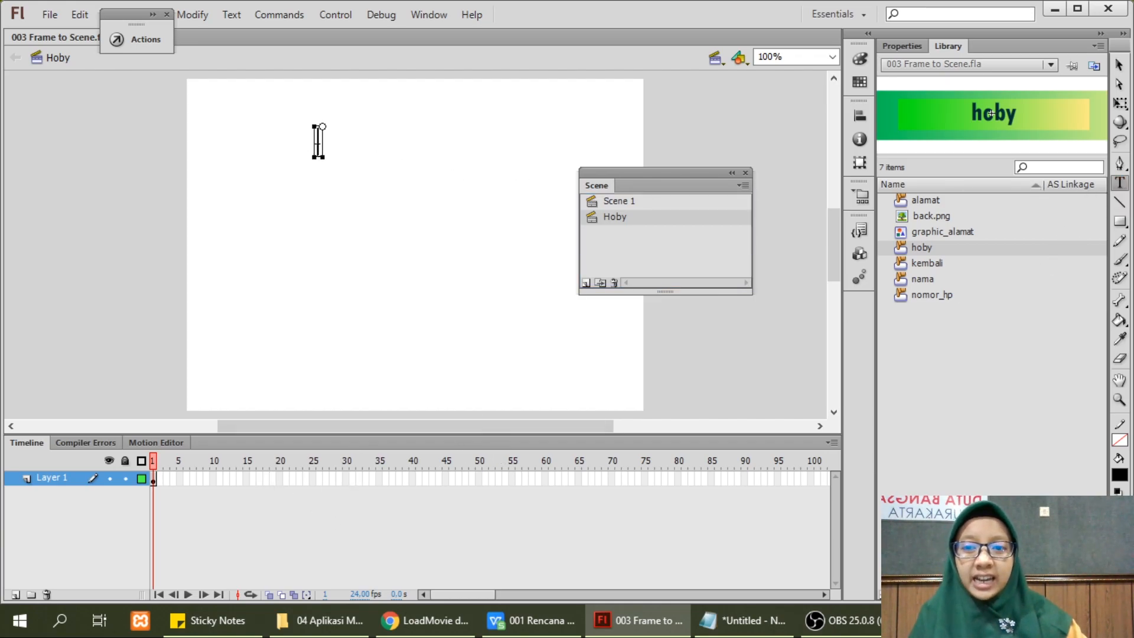
pyautogui.write('hoby')
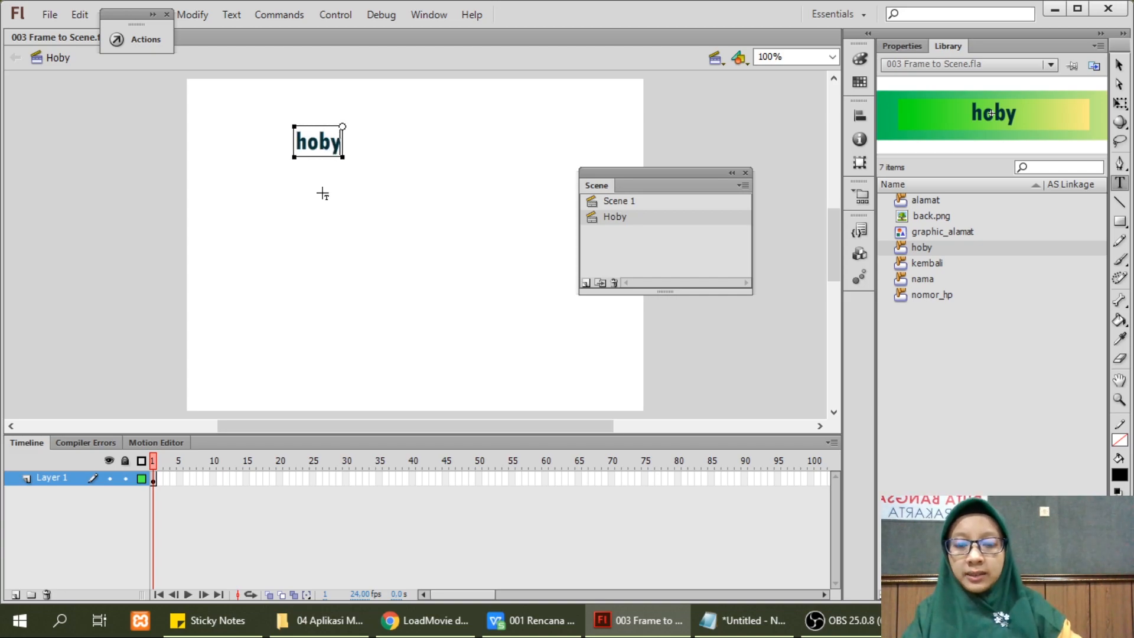
pyautogui.press('BackSpace')
pyautogui.write('HOBY')
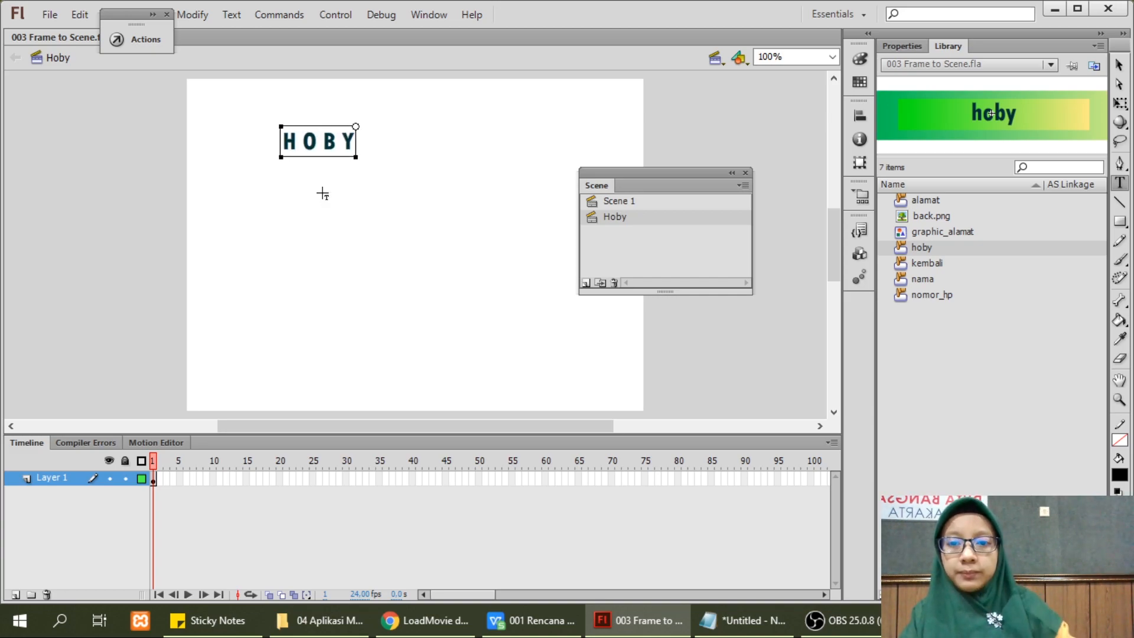
# Set the heading's font size to 60 pt and move it to the horizontal middle of the stage.
pyautogui.click(1120, 65)
pyautogui.click(903, 46)
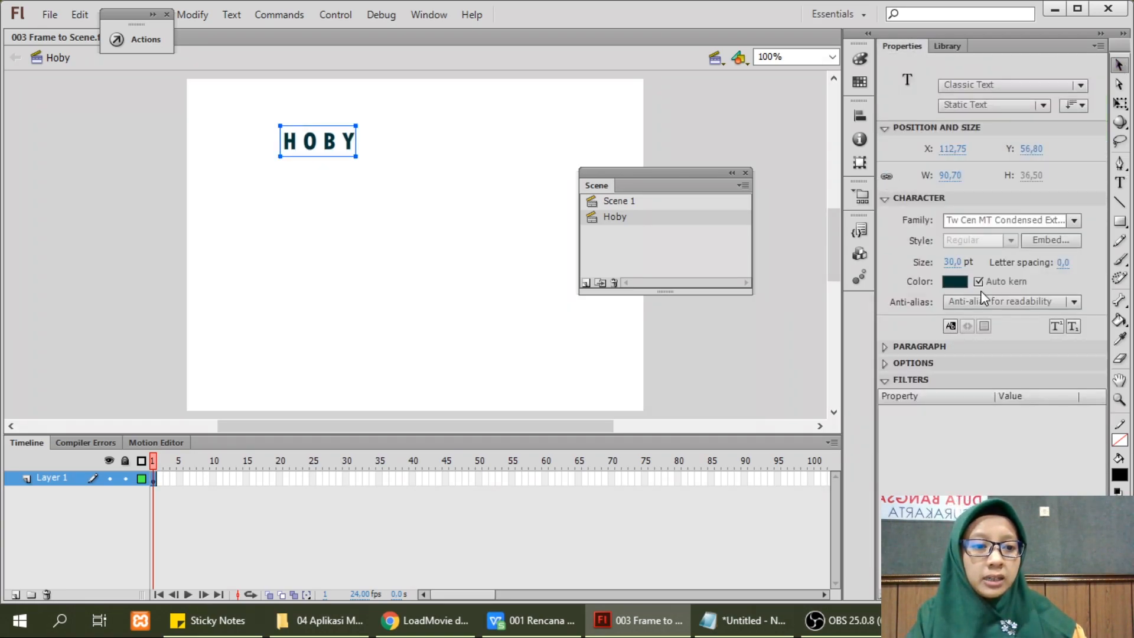
pyautogui.click(952, 262)
pyautogui.write('60')
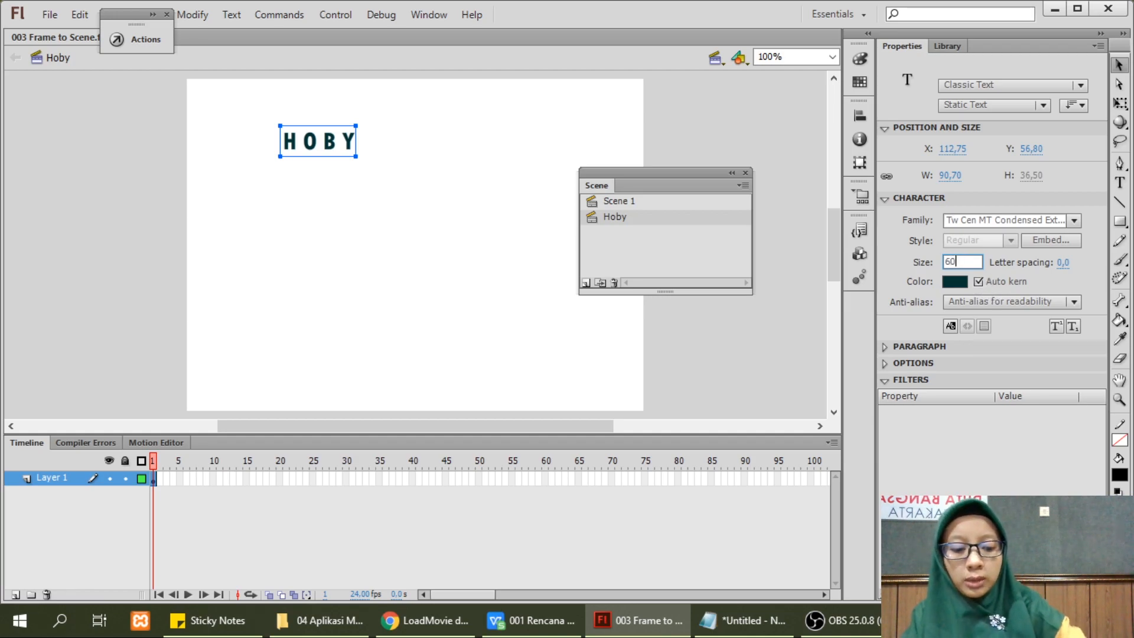
pyautogui.press('Return')
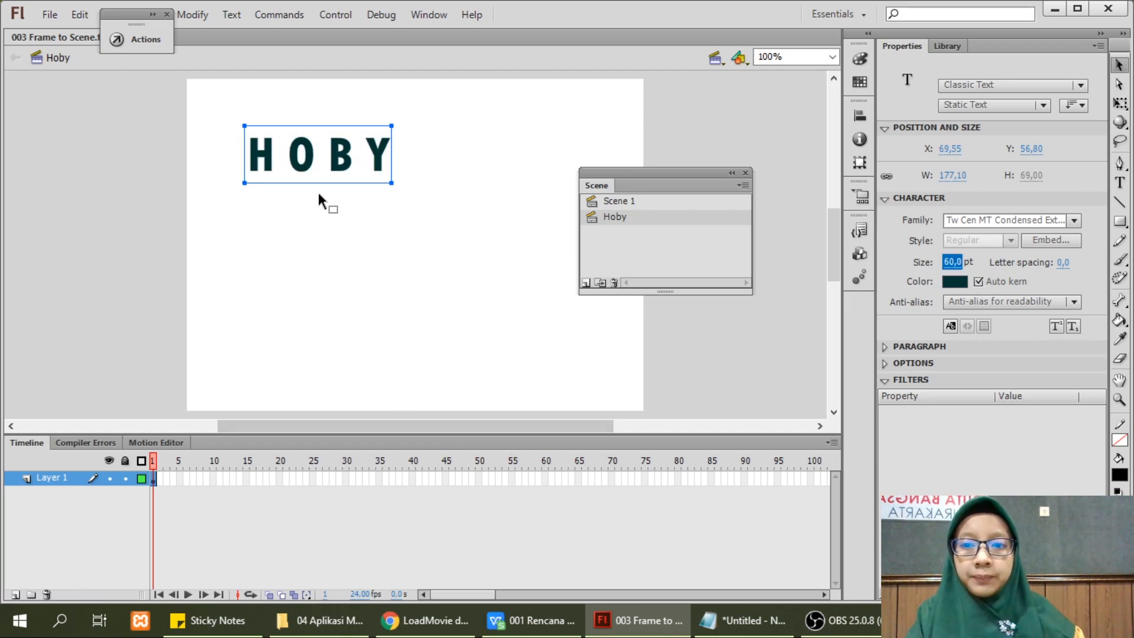
pyautogui.moveTo(341, 158); pyautogui.dragTo(431, 158)
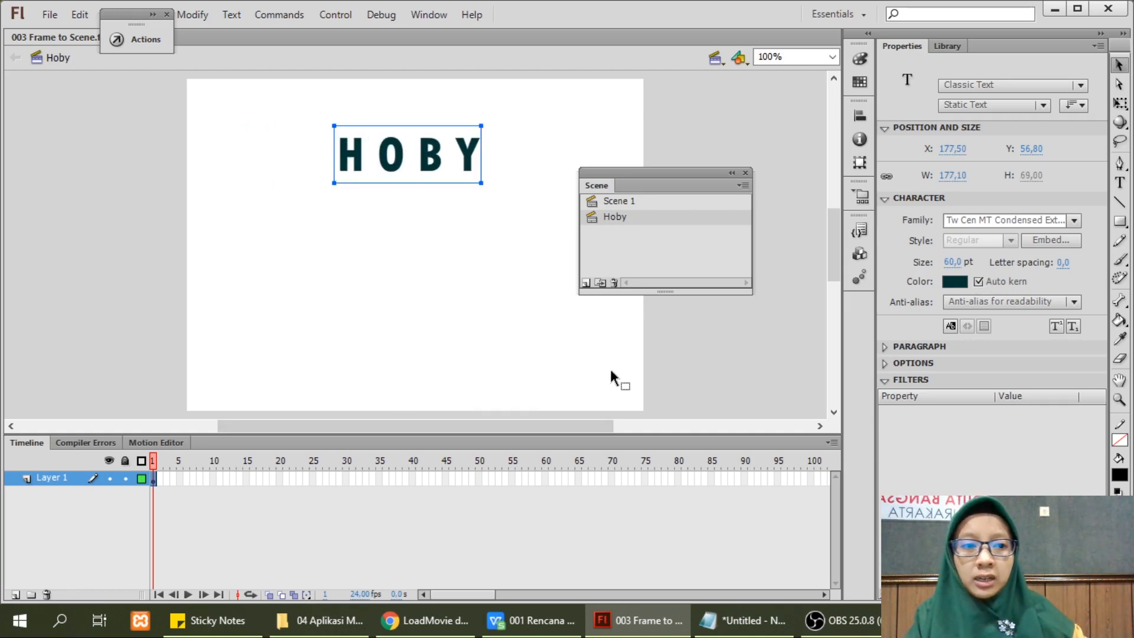
# Add the text "Membaca dan Menulis" below the heading on the Hoby scene's stage.
pyautogui.click(1119, 182)
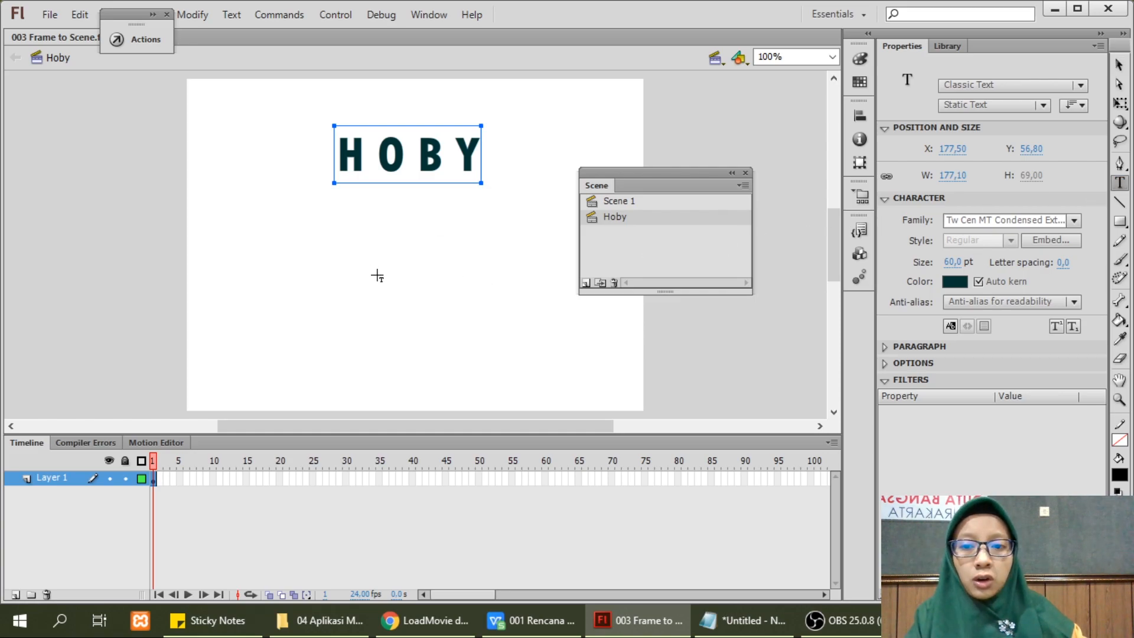
pyautogui.click(274, 253)
pyautogui.click(275, 254)
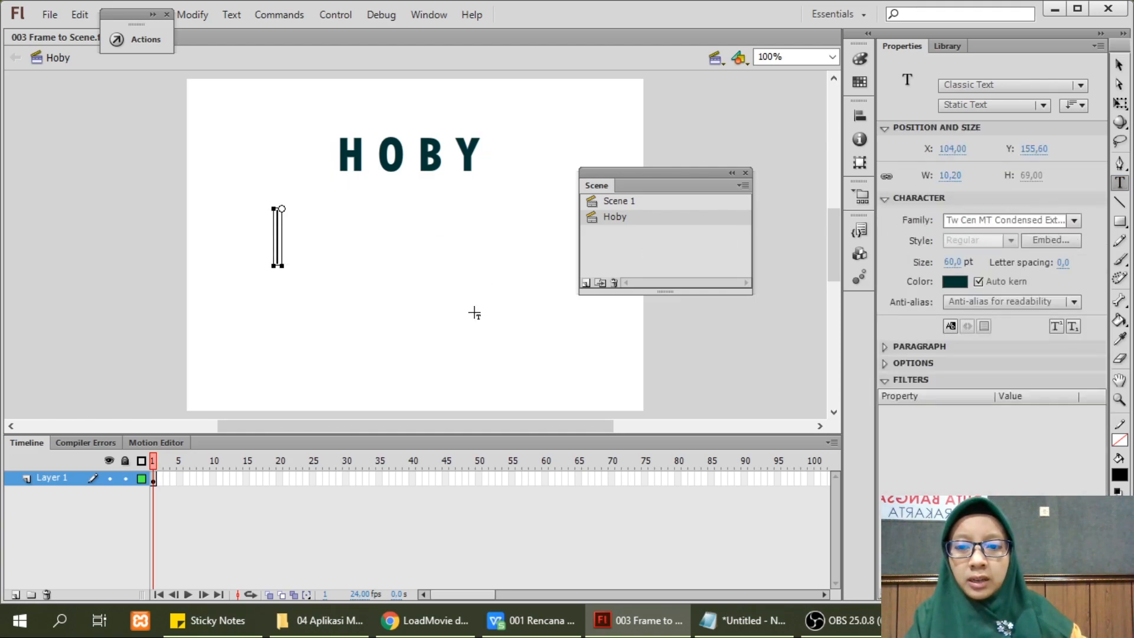
pyautogui.write('Memb')
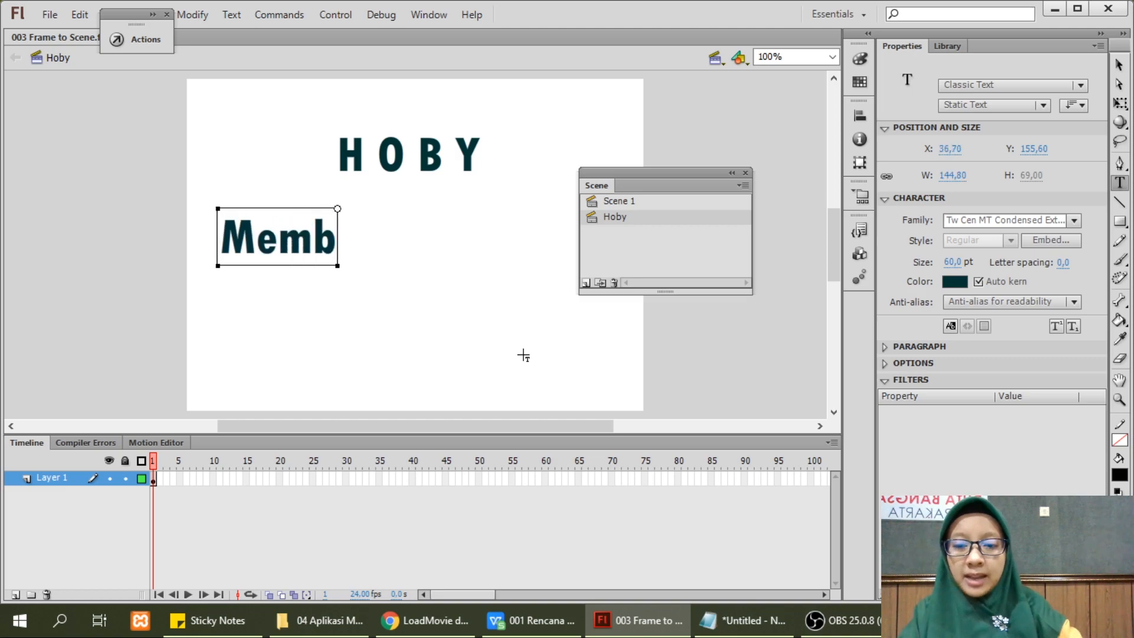
pyautogui.write('aca dan')
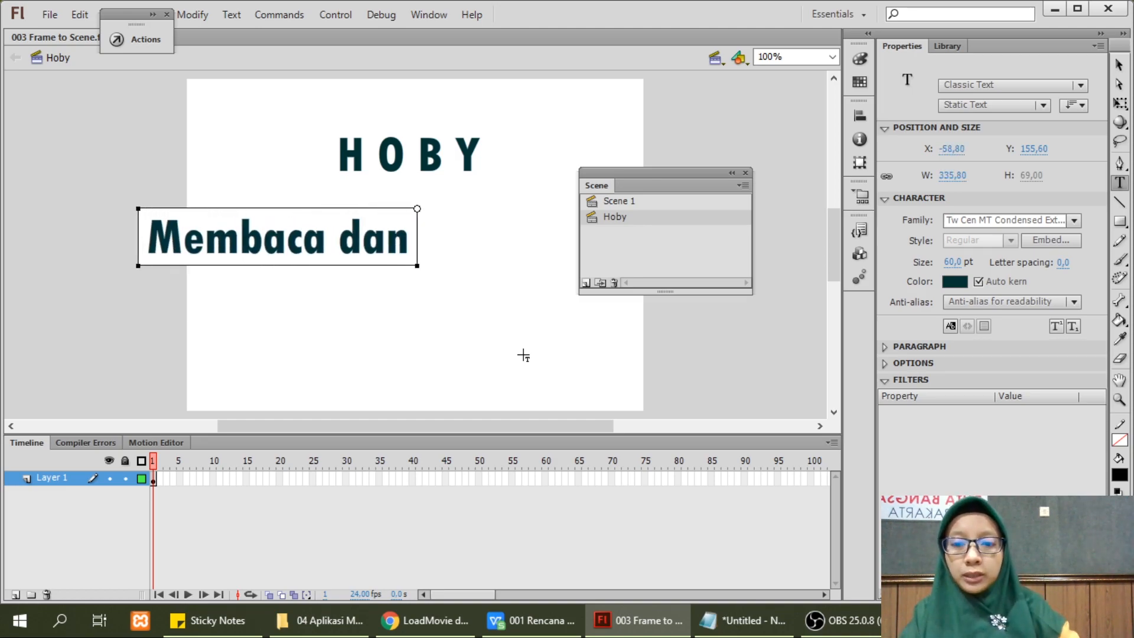
pyautogui.write(' Menulis')
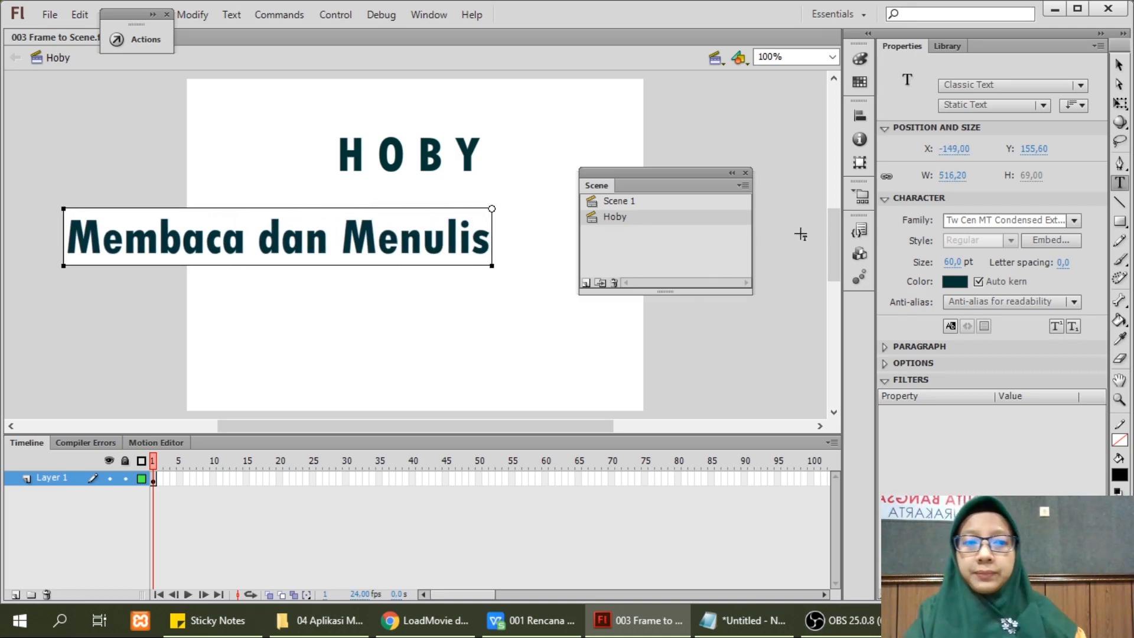
# Move the "Membaca dan Menulis" text so that it fits within the stage width, centred under the heading.
pyautogui.click(1121, 65)
pyautogui.moveTo(367, 242); pyautogui.dragTo(503, 270)
pyautogui.click(583, 322)
pyautogui.click(572, 270)
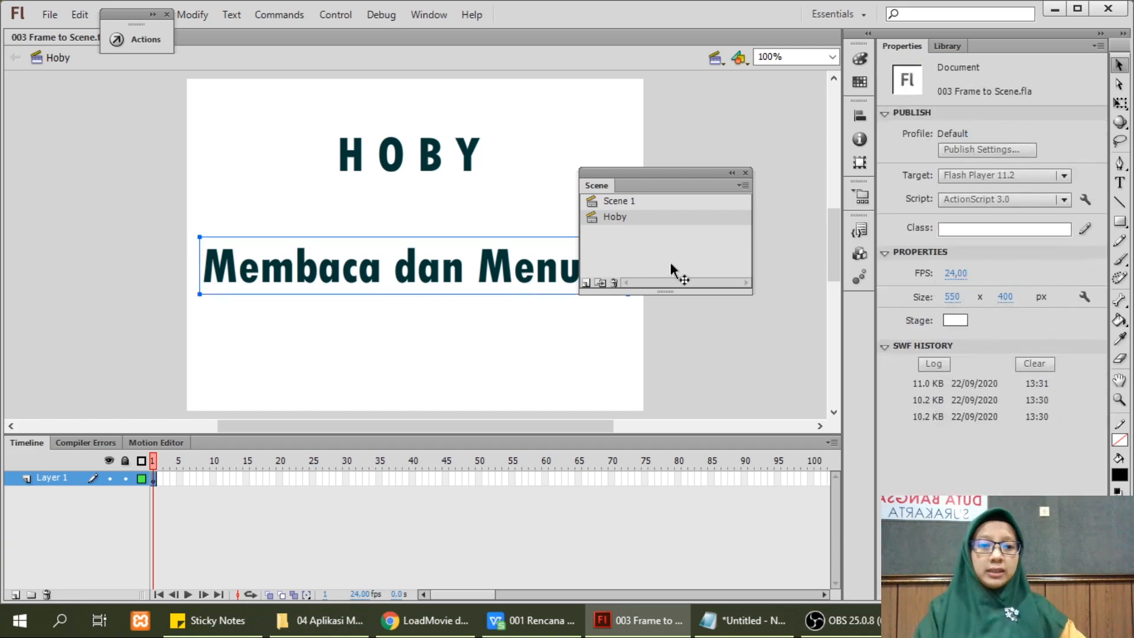
# Change the colour of the "Membaca dan Menulis" text to orange-red and deselect it.
pyautogui.click(954, 282)
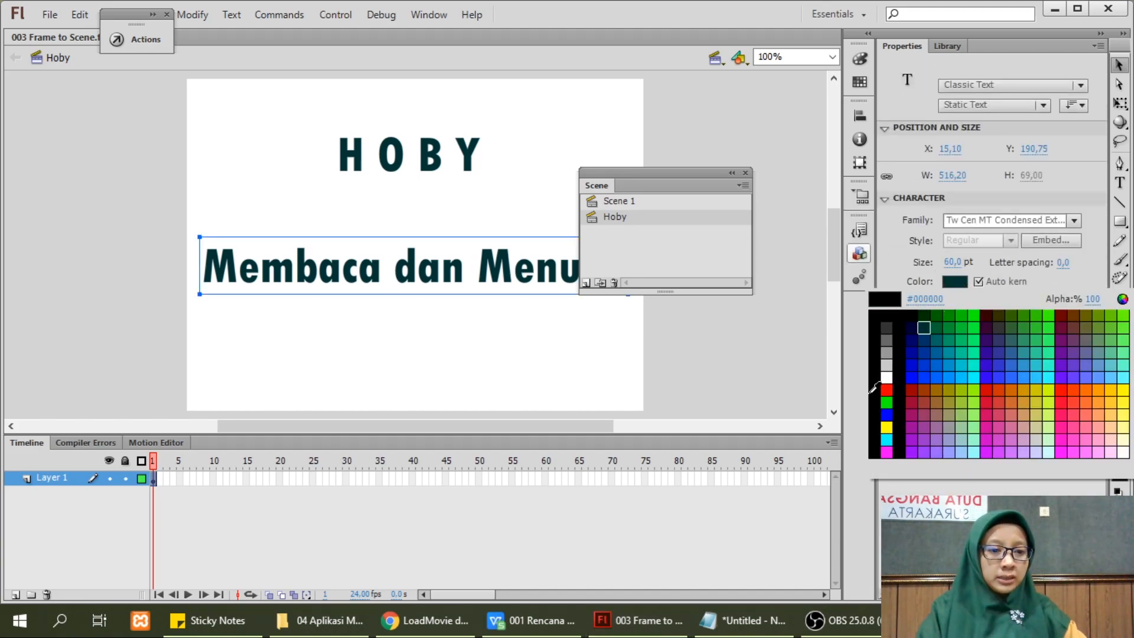
pyautogui.click(998, 388)
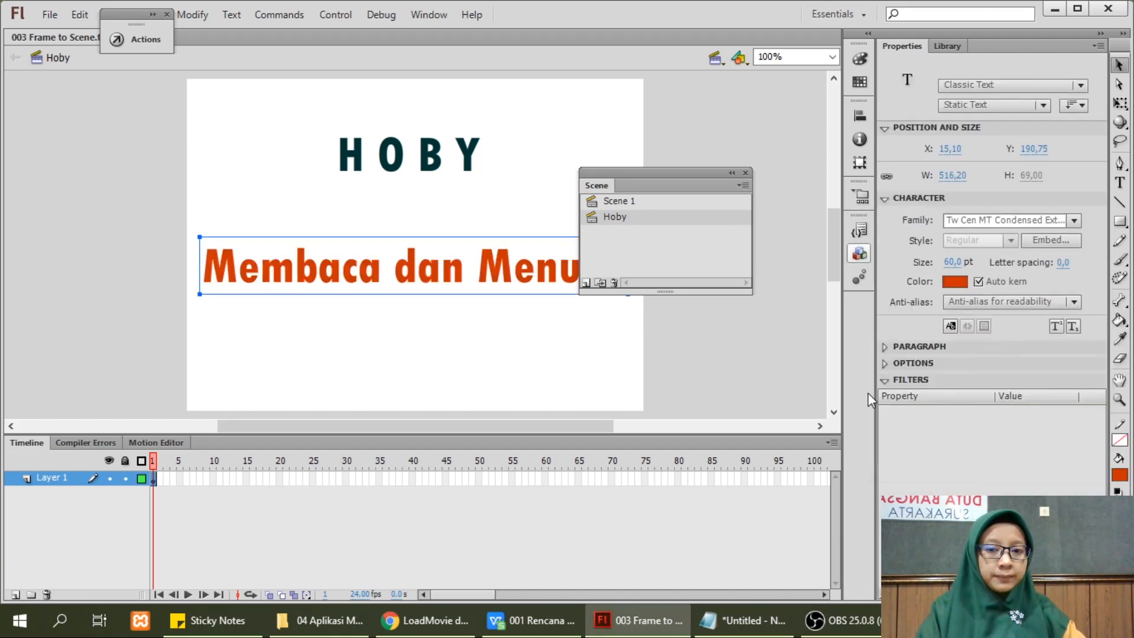
pyautogui.click(744, 372)
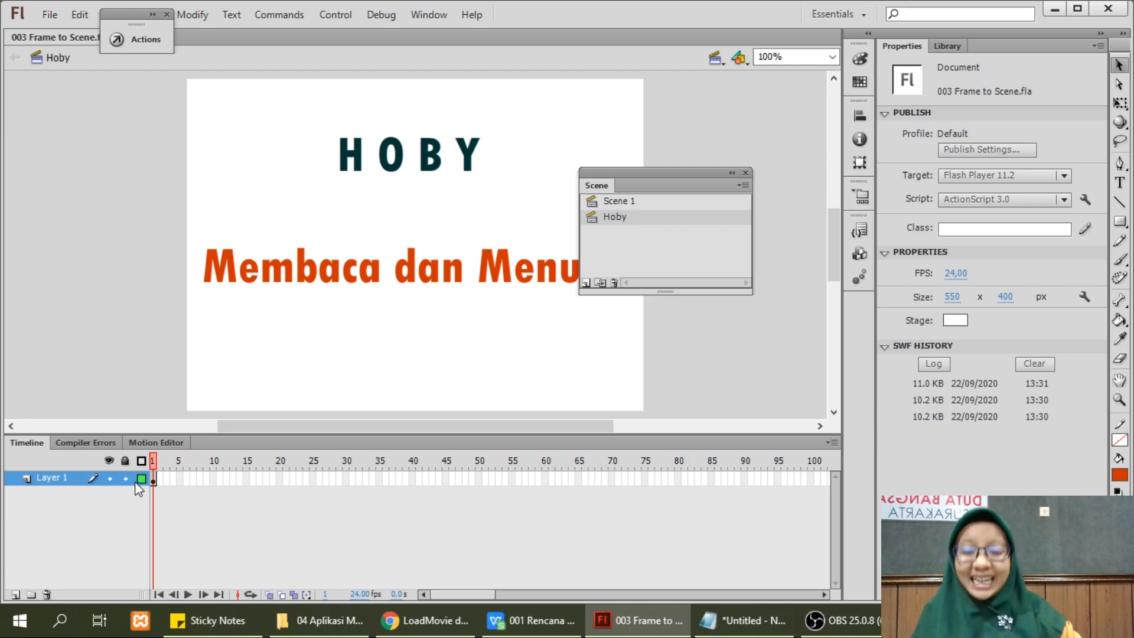
# Add a new layer to the Hoby scene and enter the script stop(); on its first frame.
pyautogui.click(16, 594)
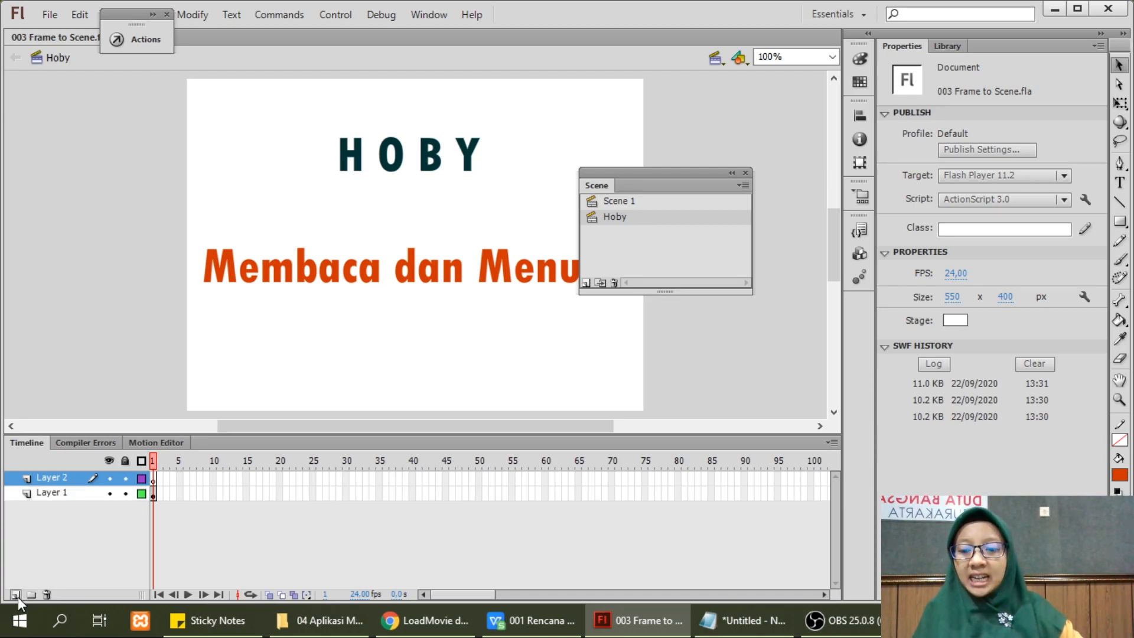
pyautogui.rightClick(152, 476)
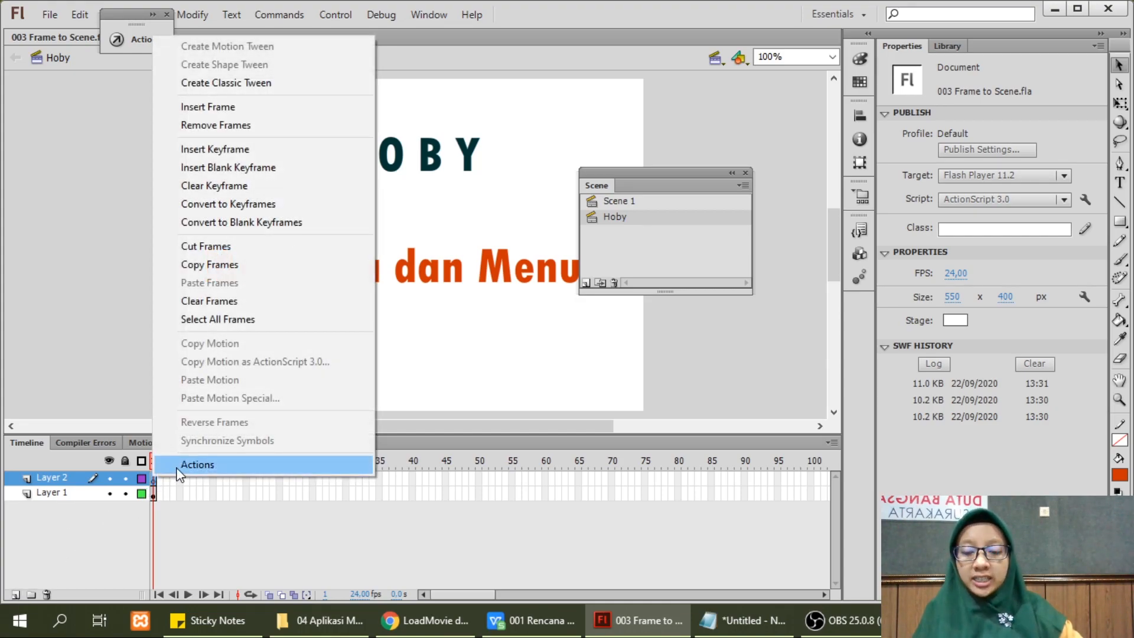
pyautogui.click(180, 464)
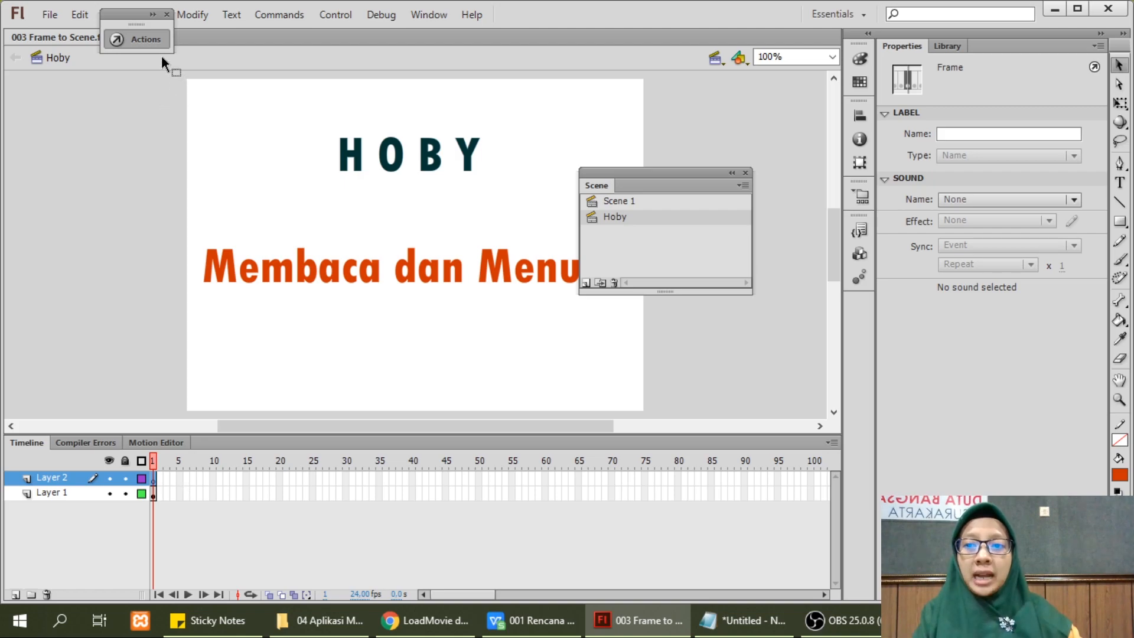
pyautogui.click(149, 39)
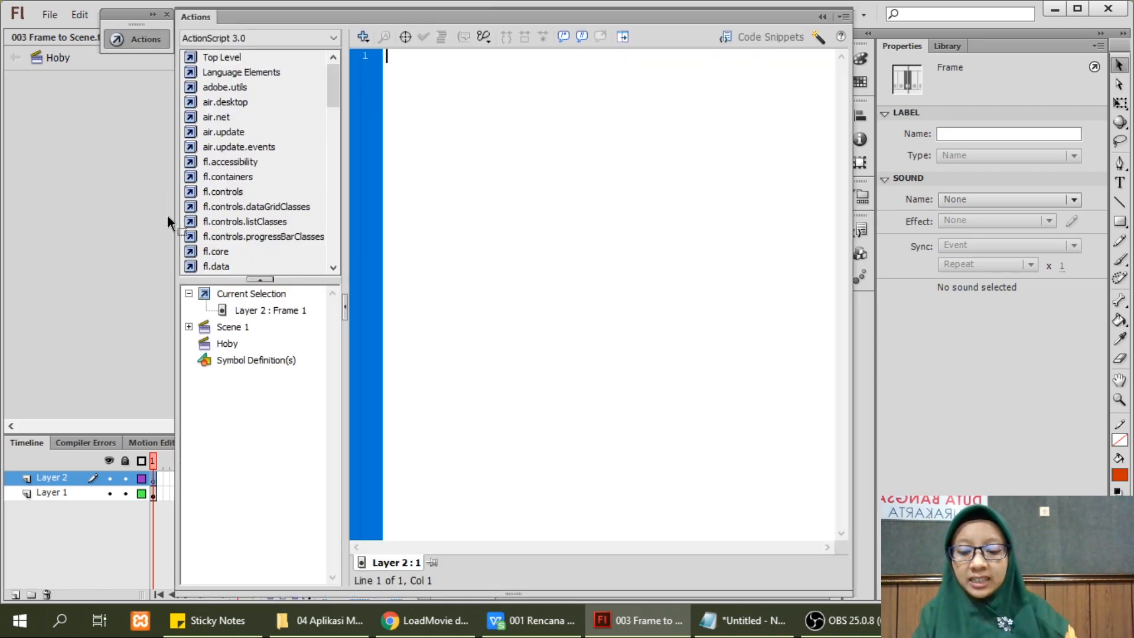
pyautogui.write('stop')
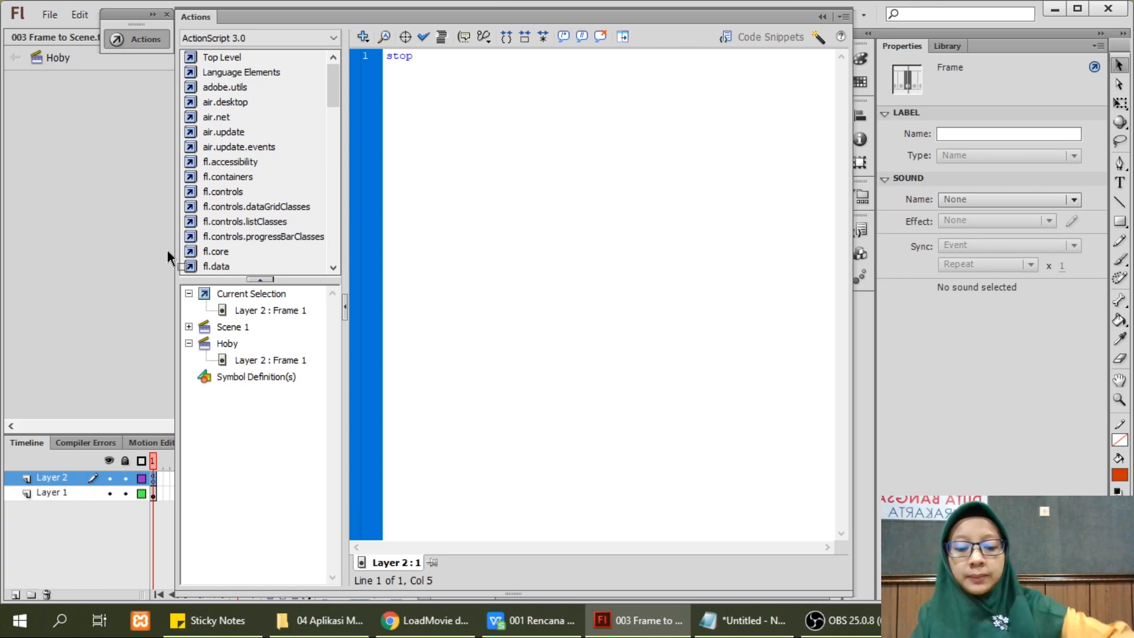
pyautogui.write('();')
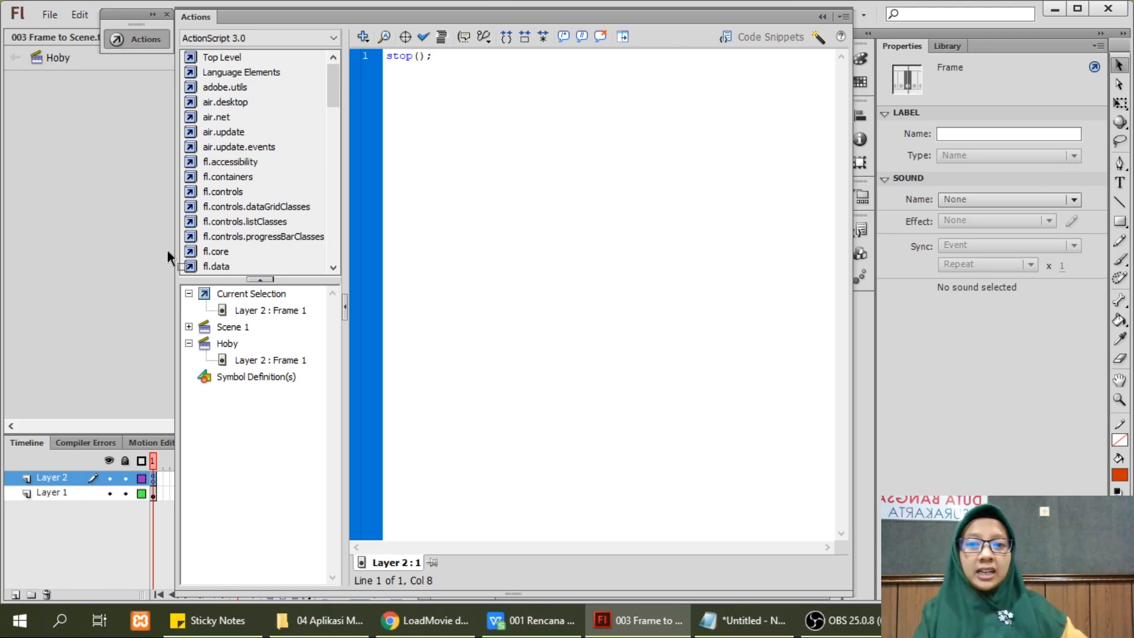
pyautogui.click(823, 16)
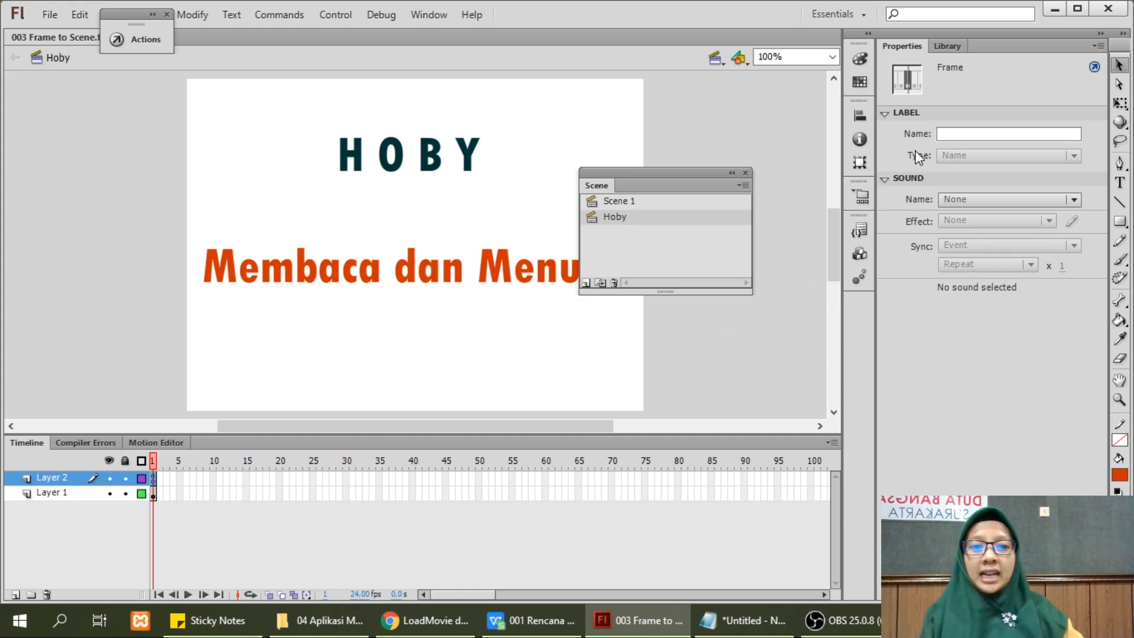
# Return to Scene 1 and give the hoby button the instance name "hoby".
pyautogui.click(718, 56)
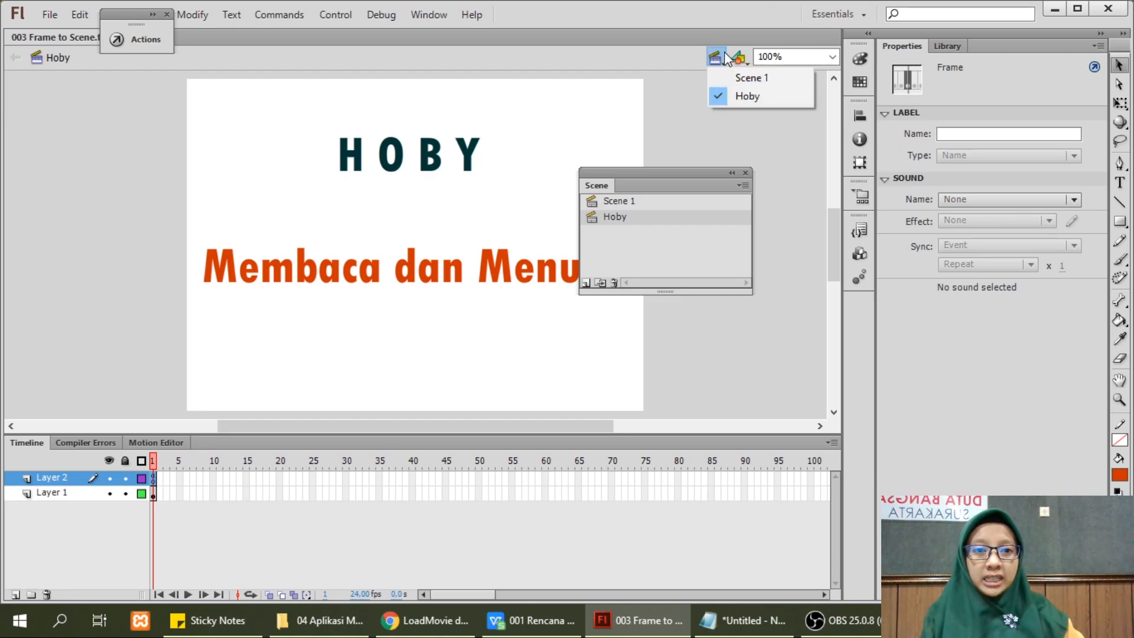
pyautogui.click(745, 78)
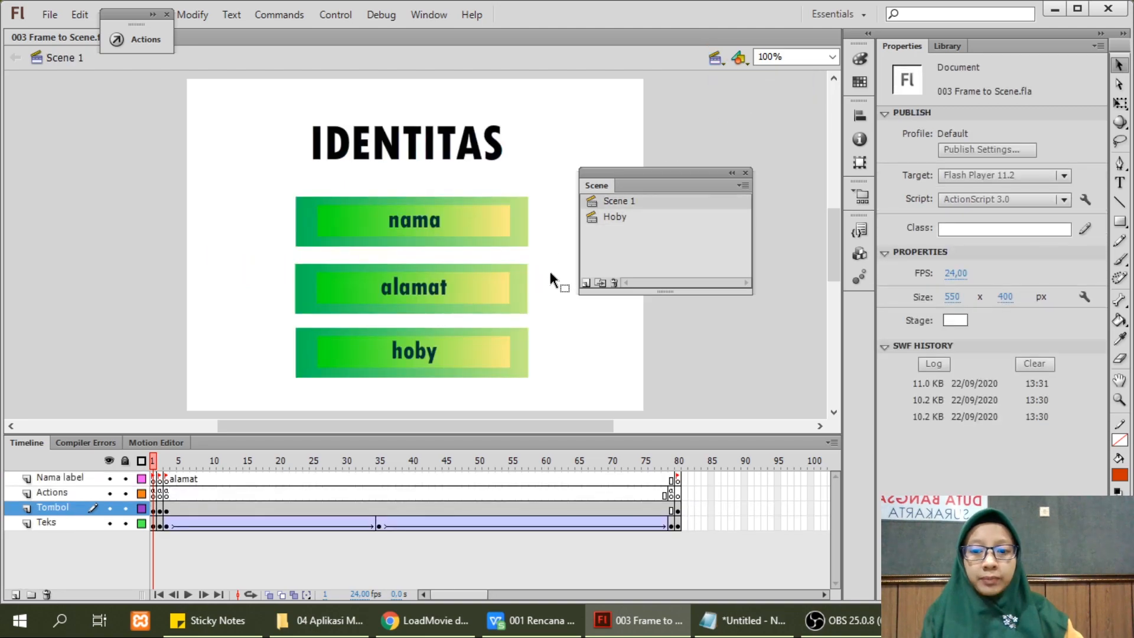
pyautogui.click(384, 358)
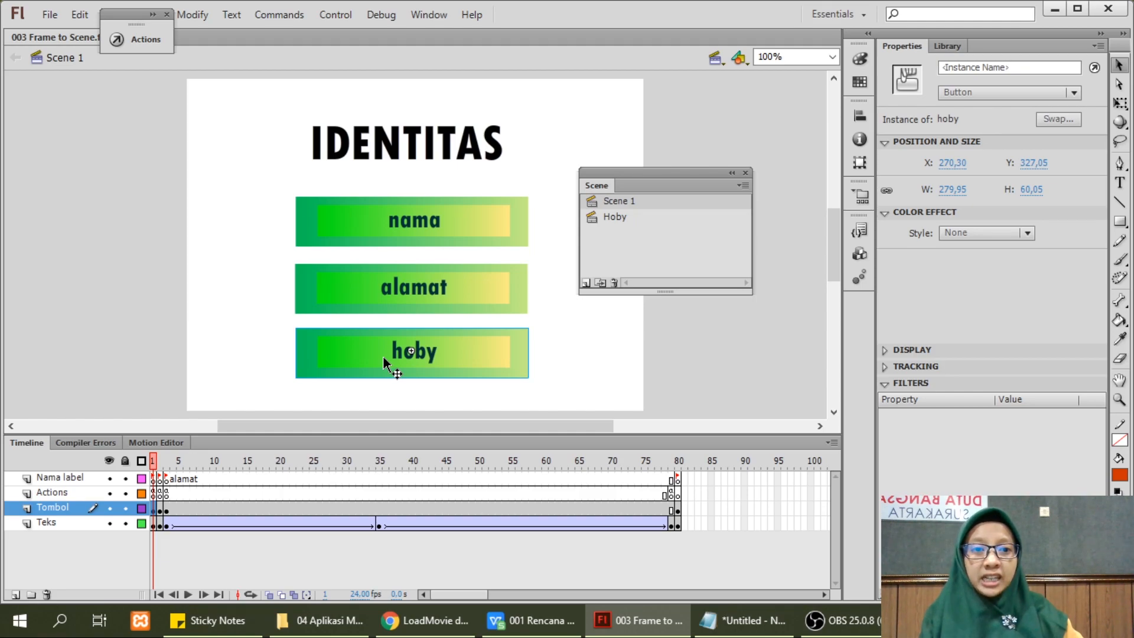
pyautogui.click(972, 70)
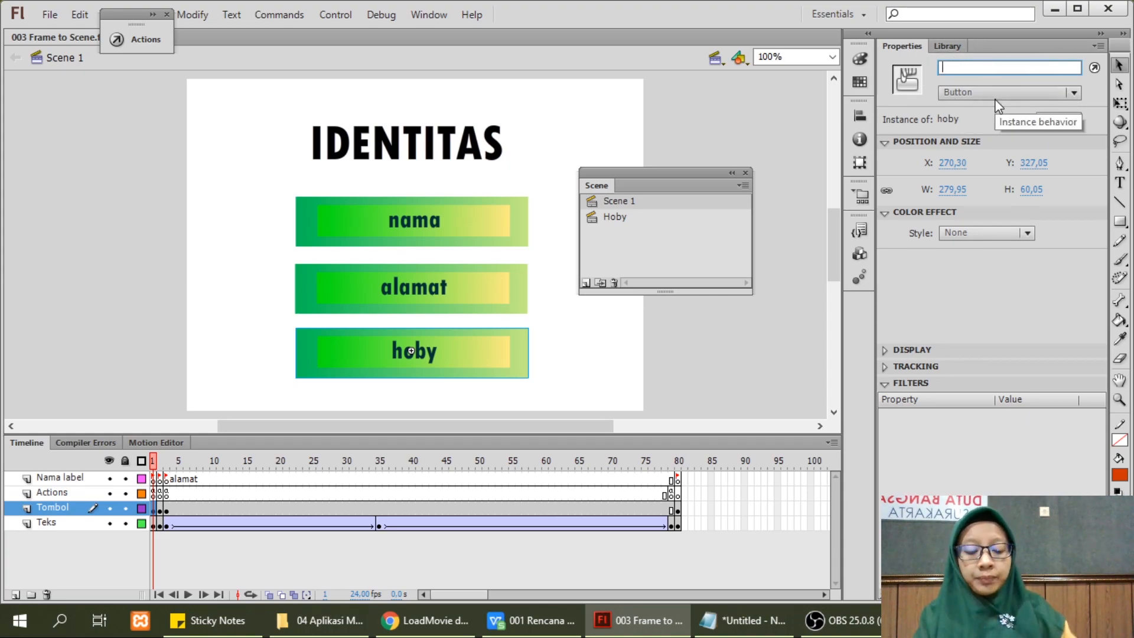
pyautogui.write('hoby')
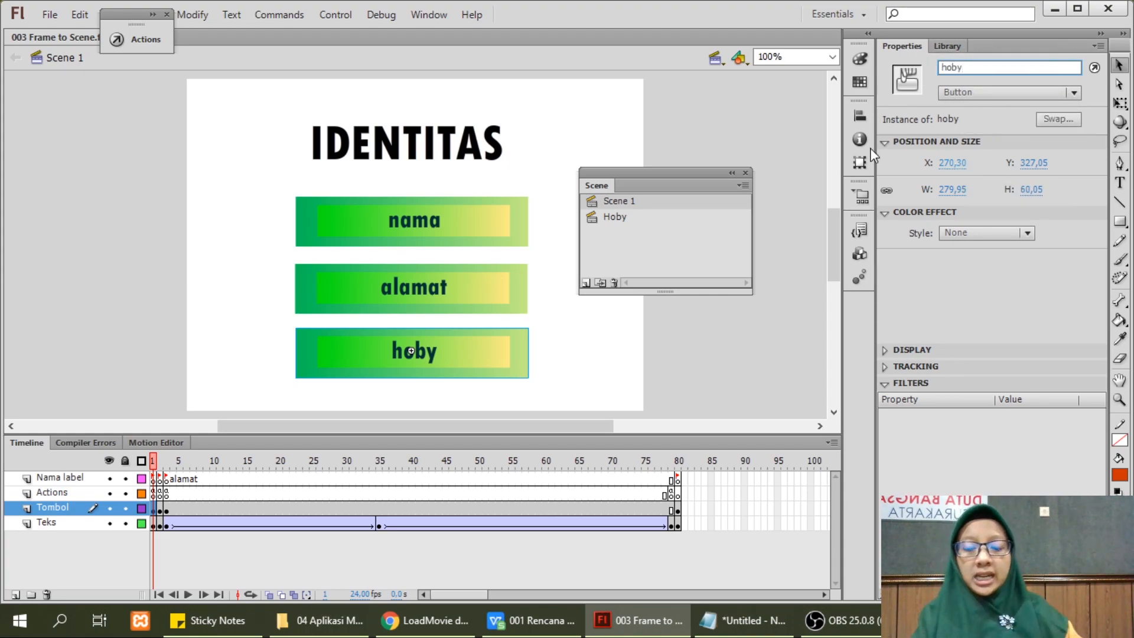
pyautogui.rightClick(412, 343)
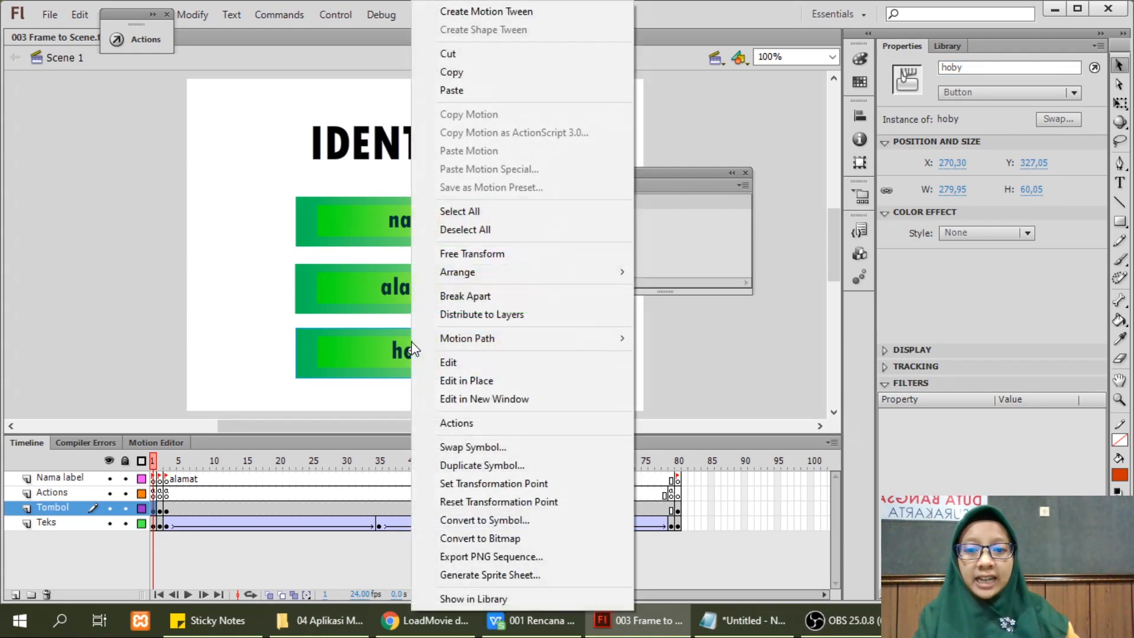
pyautogui.click(371, 345)
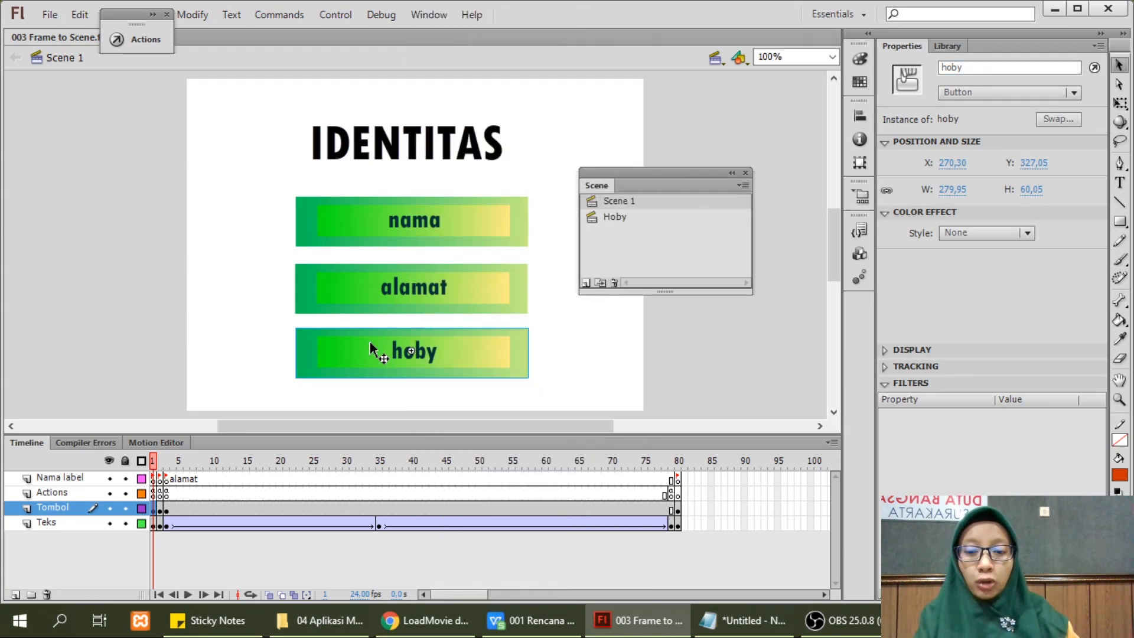
pyautogui.rightClick(371, 346)
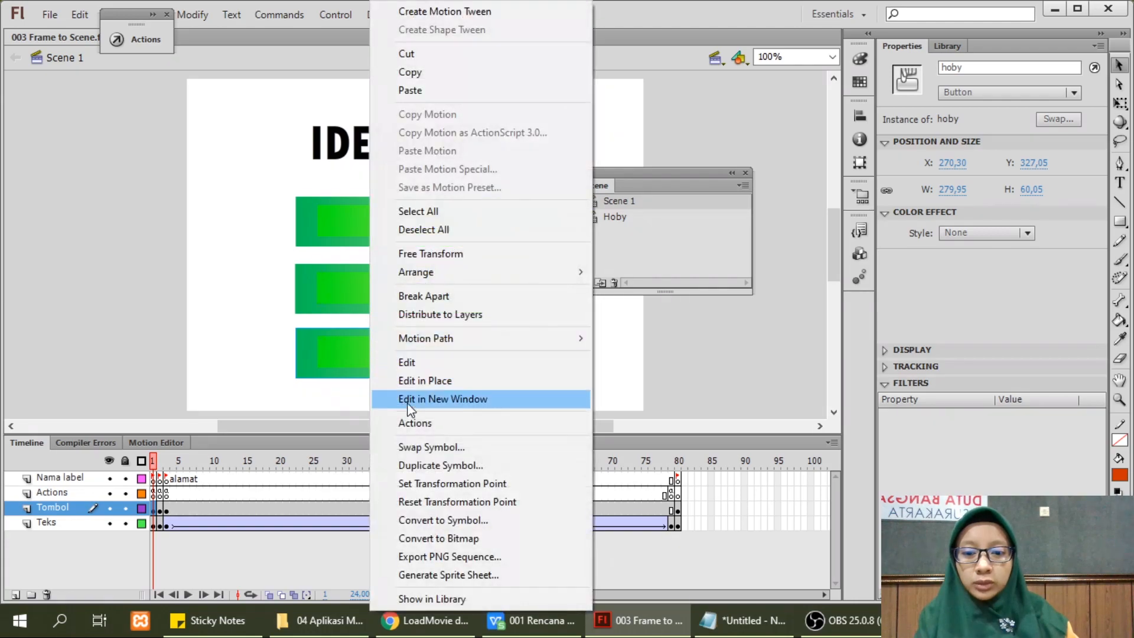
pyautogui.click(414, 423)
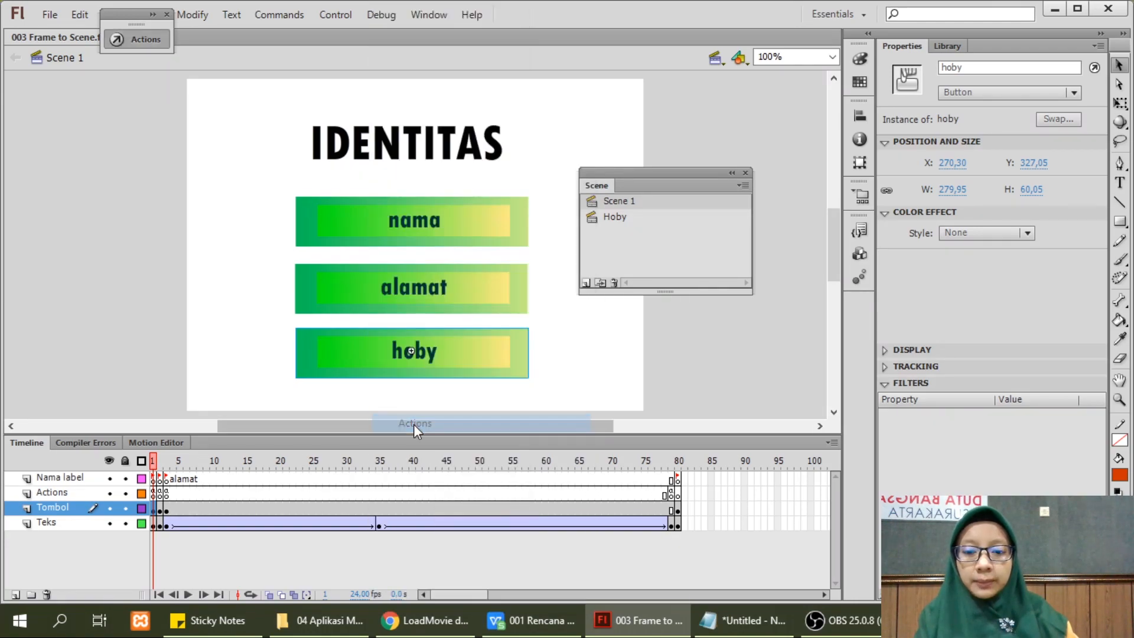
pyautogui.click(155, 47)
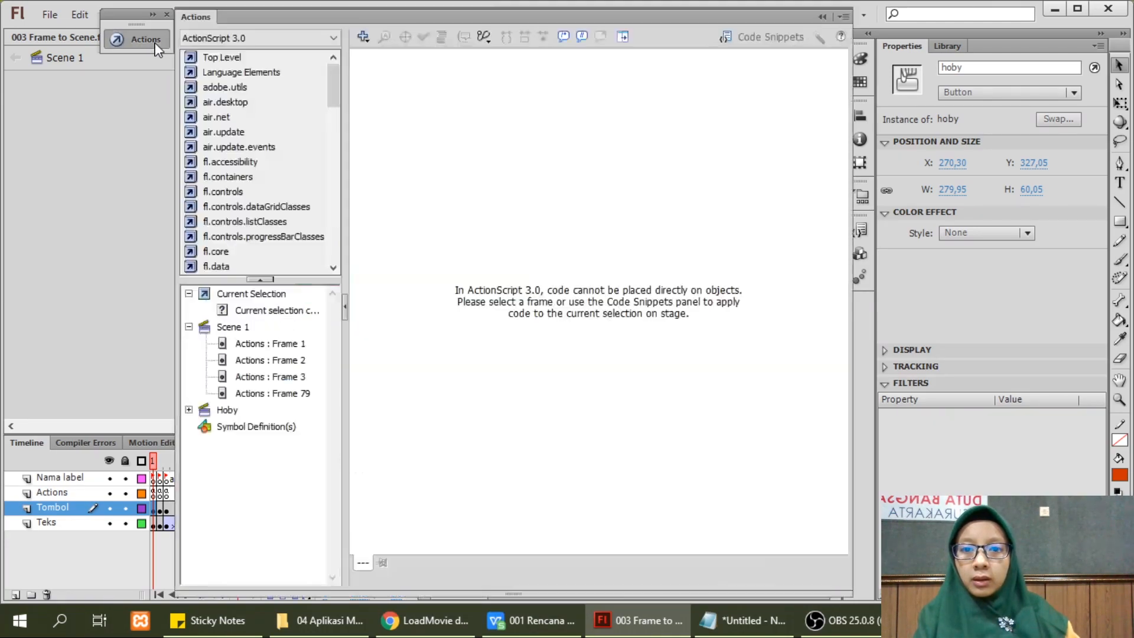
pyautogui.click(822, 17)
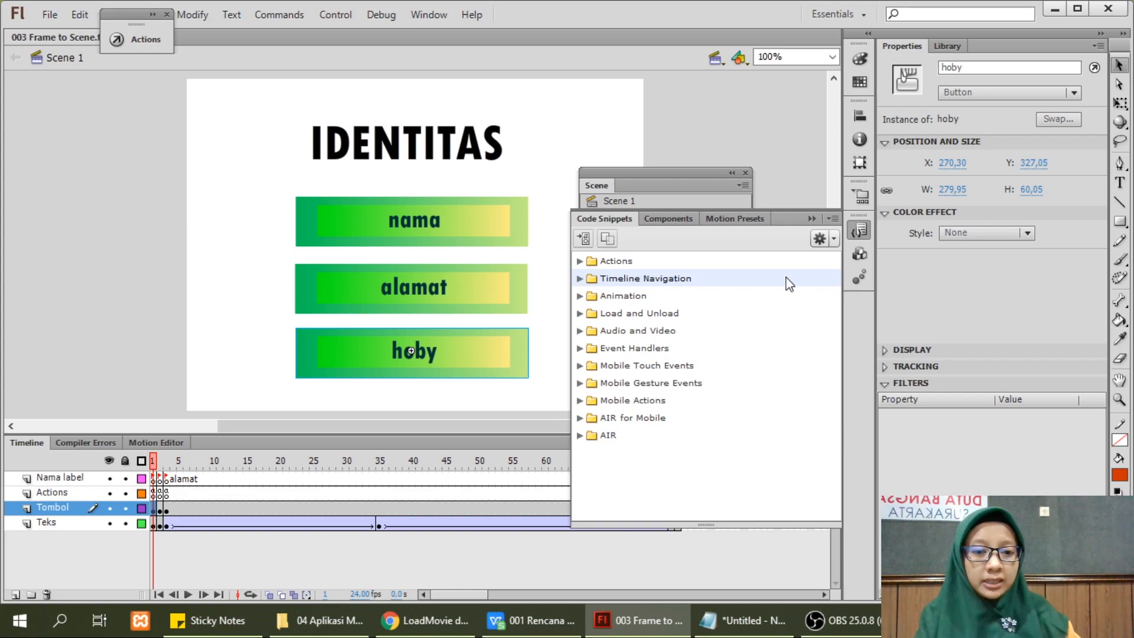
# Show the code of the Timeline Navigation snippet "Click to Go to Scene and Play" for the hoby button.
pyautogui.click(595, 281)
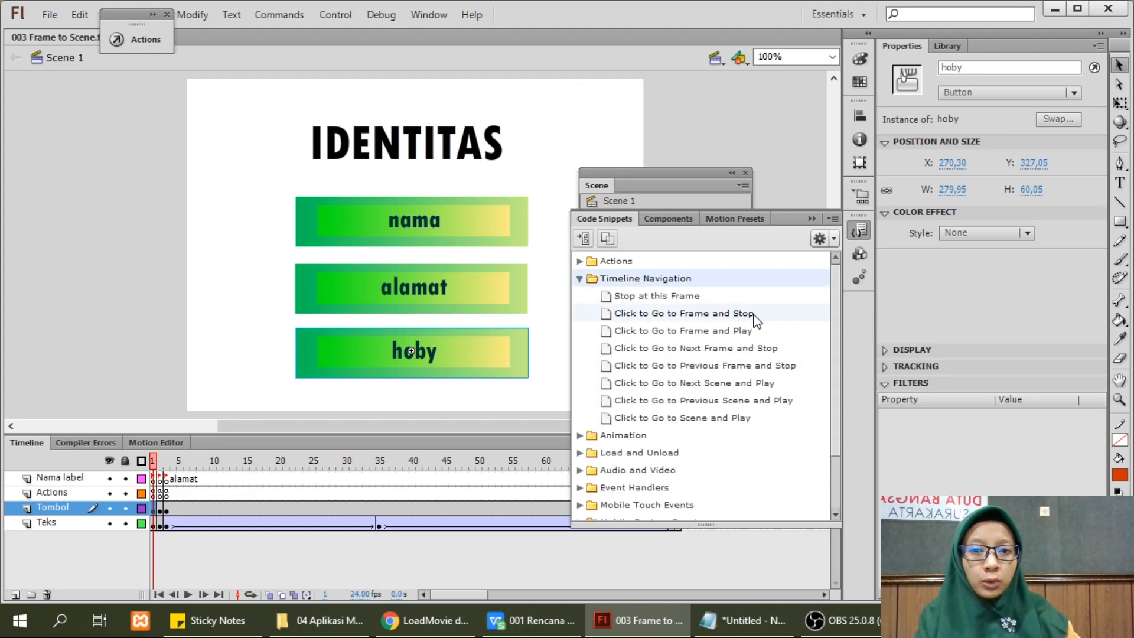
pyautogui.click(724, 418)
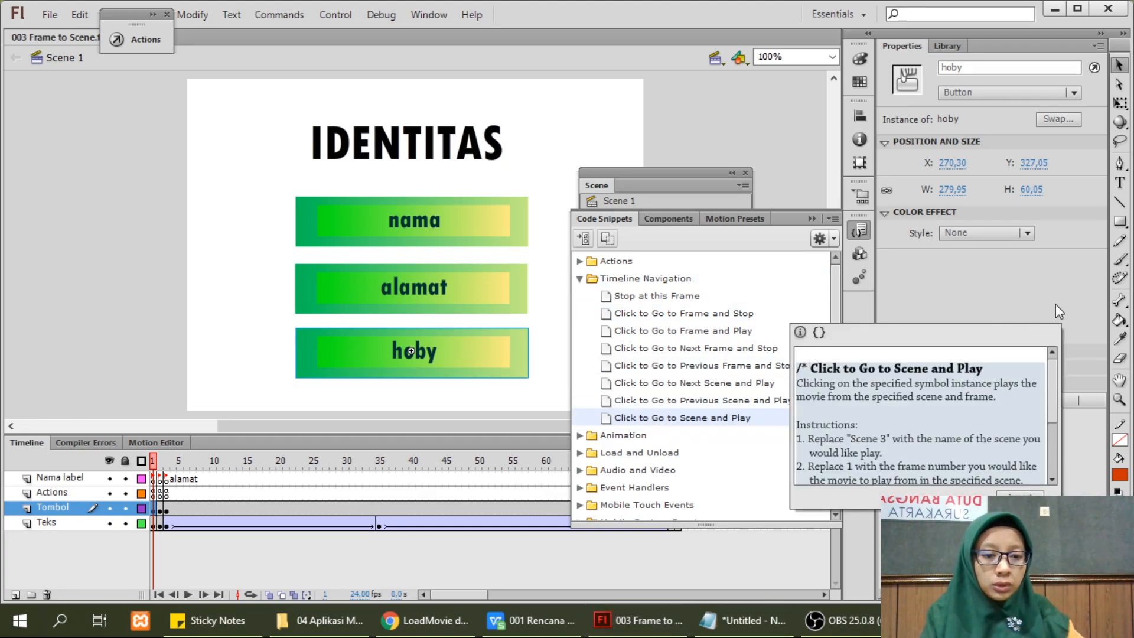
pyautogui.moveTo(947, 323); pyautogui.dragTo(694, 279)
pyautogui.scroll(-2, 804, 384)
pyautogui.moveTo(803, 382); pyautogui.dragTo(799, 418)
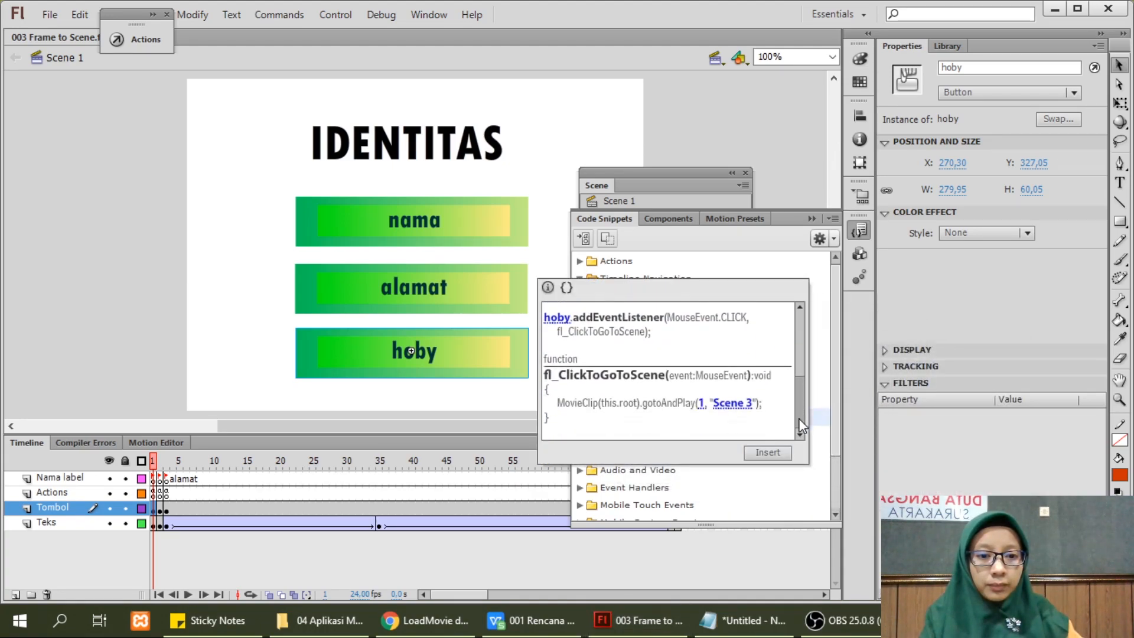
# Set the snippet's target scene to "Hoby" and insert the code into Scene 1.
pyautogui.click(754, 410)
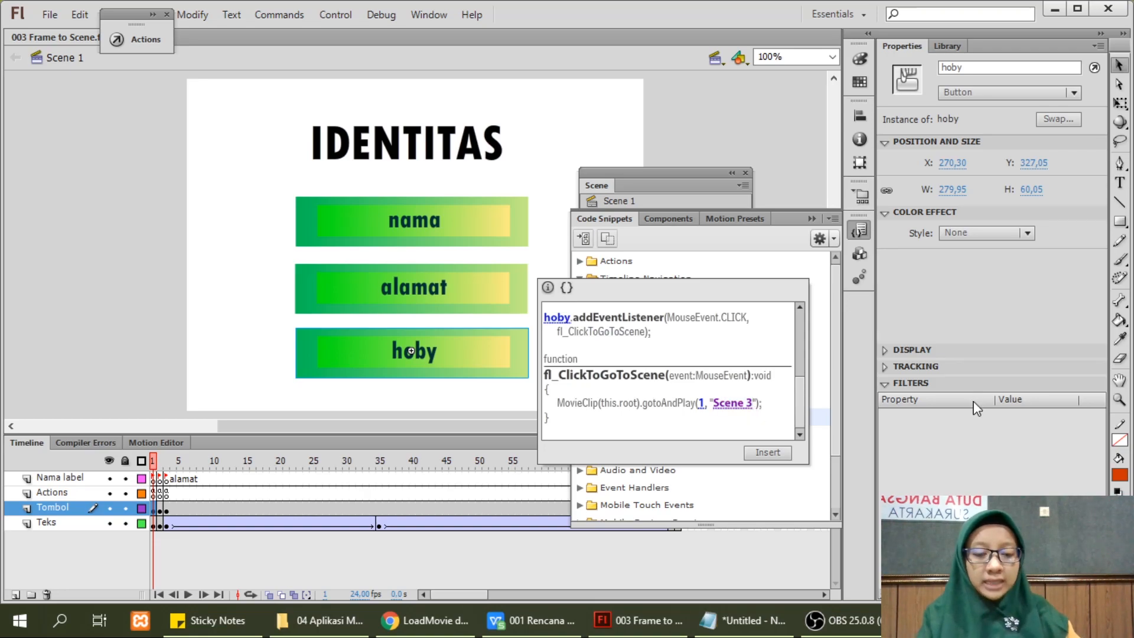
pyautogui.press('BackSpace')
pyautogui.press('BackSpace')
pyautogui.press('BackSpace')
pyautogui.press('BackSpace')
pyautogui.press('BackSpace')
pyautogui.press('BackSpace')
pyautogui.press('BackSpace')
pyautogui.write('Hoby')
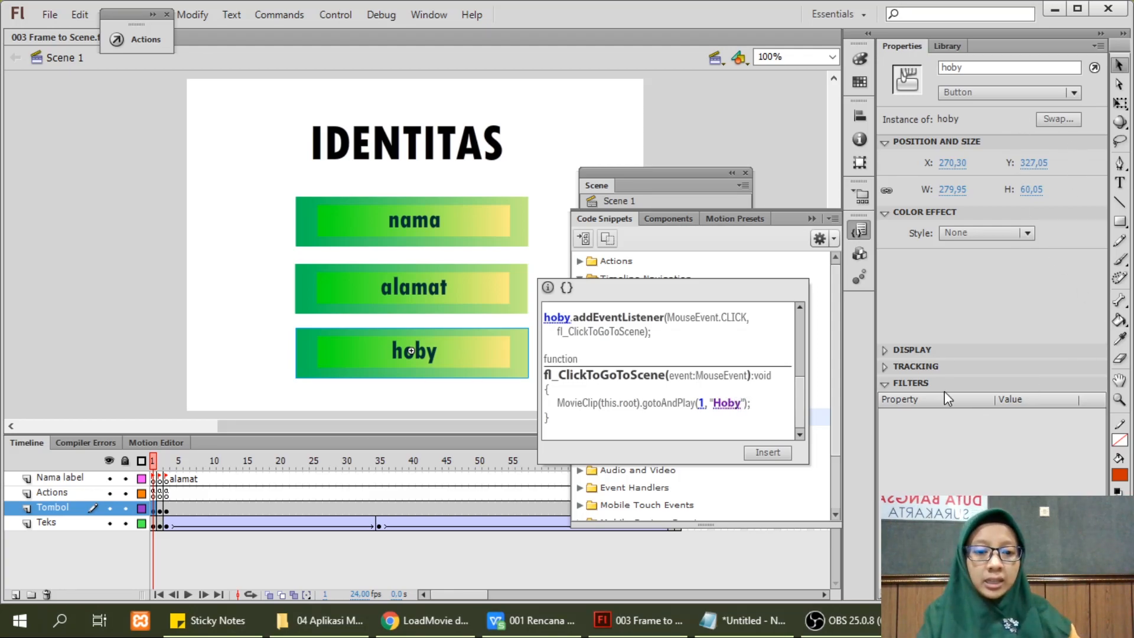
pyautogui.click(782, 452)
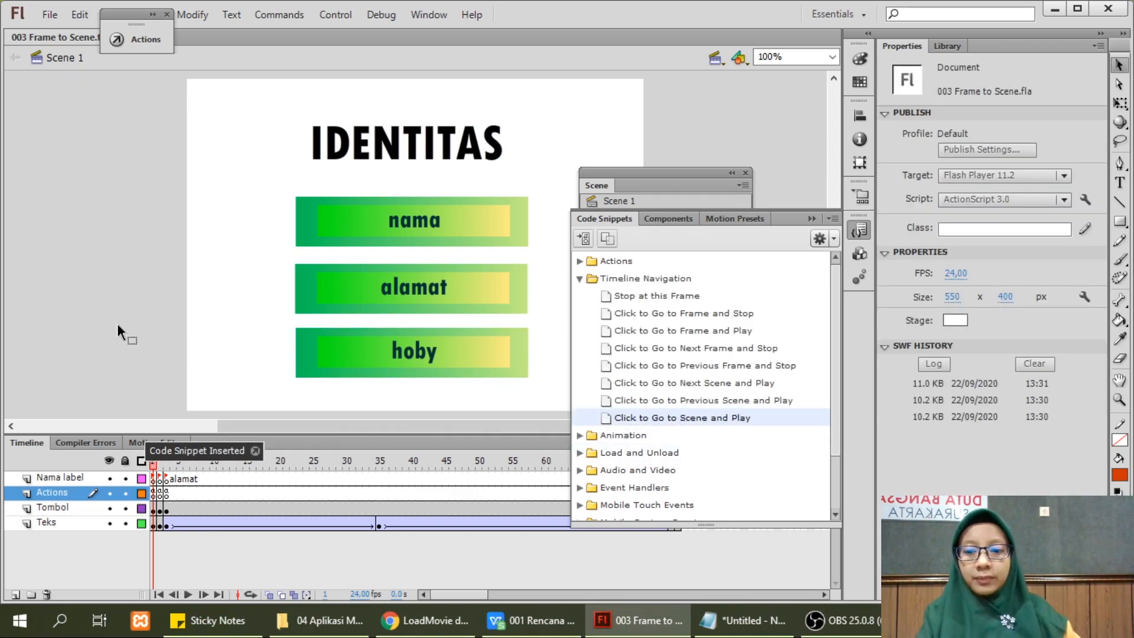
pyautogui.click(155, 363)
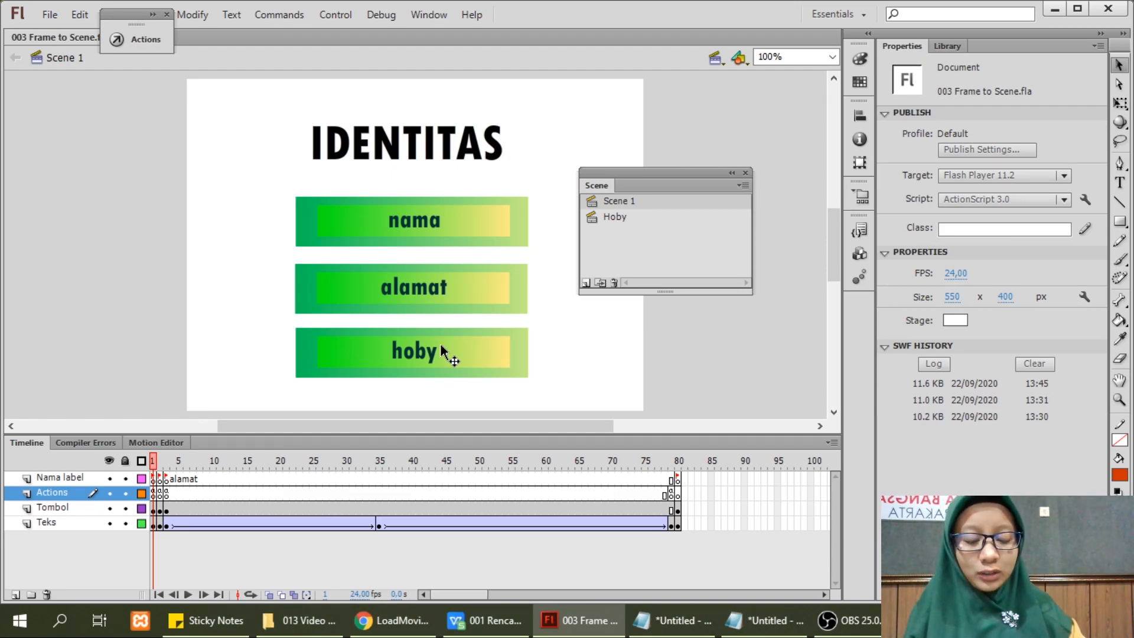
# Test the movie by opening the Hoby scene with the hoby button, and close the preview.
pyautogui.hotkey('ctrl', 'Return')
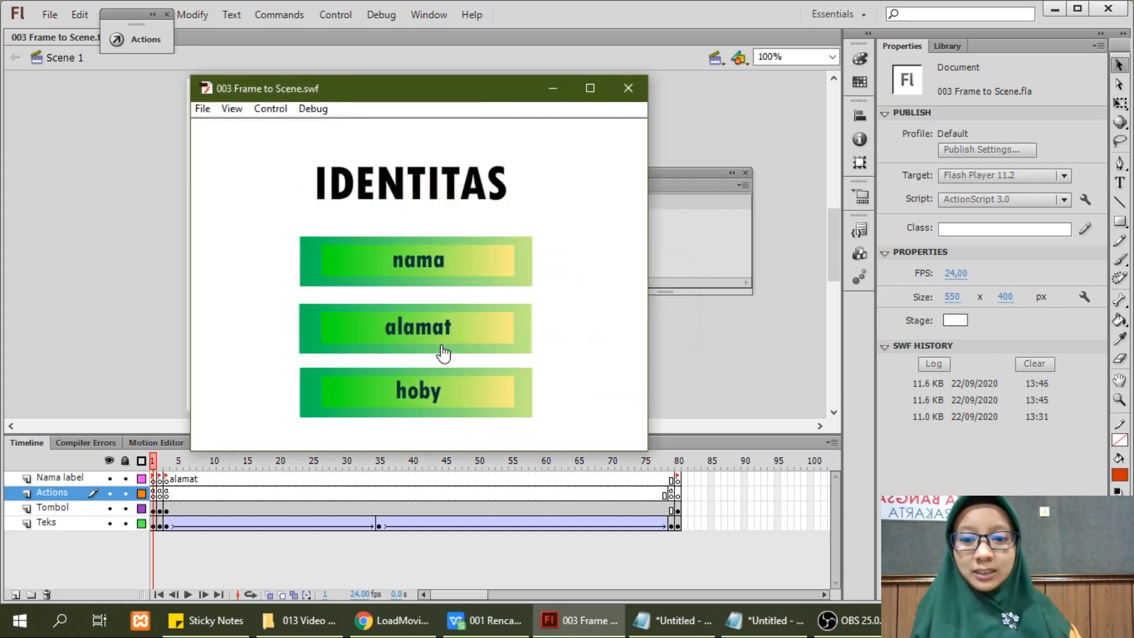
pyautogui.click(463, 407)
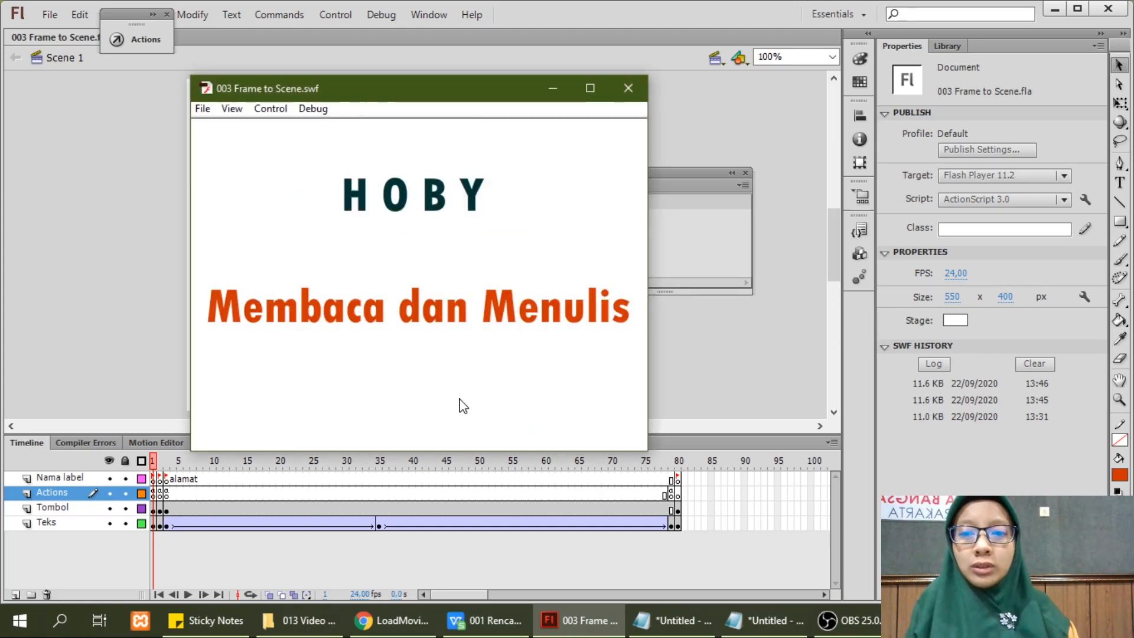
pyautogui.click(626, 89)
# Delete the stop(); script from the first frame of Layer 2 in the Hoby scene.
pyautogui.click(709, 61)
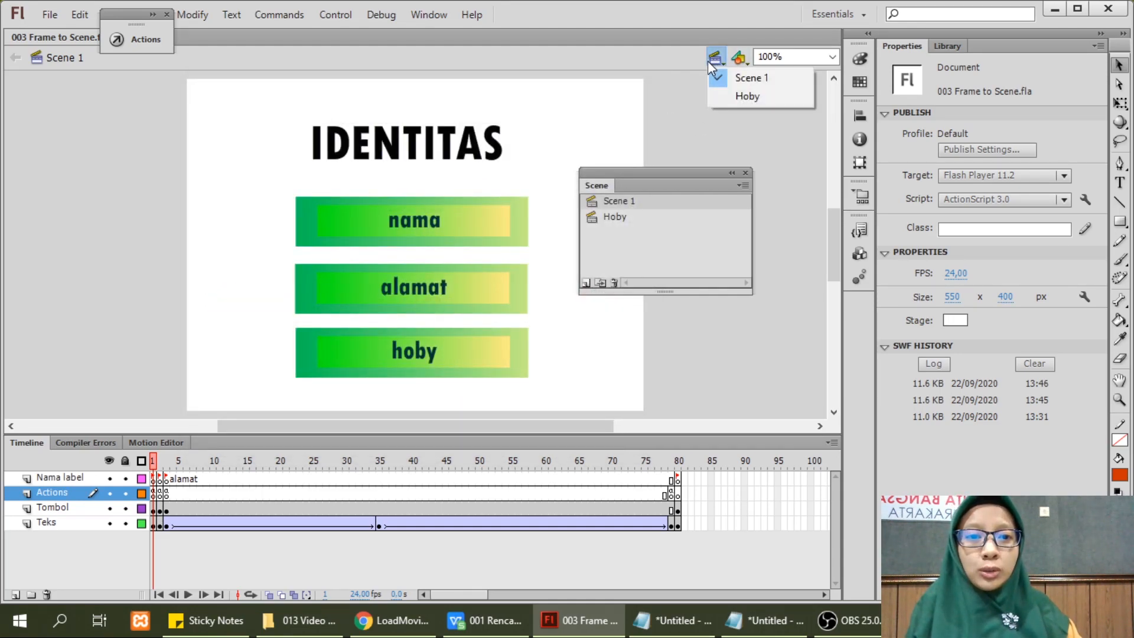
pyautogui.click(746, 97)
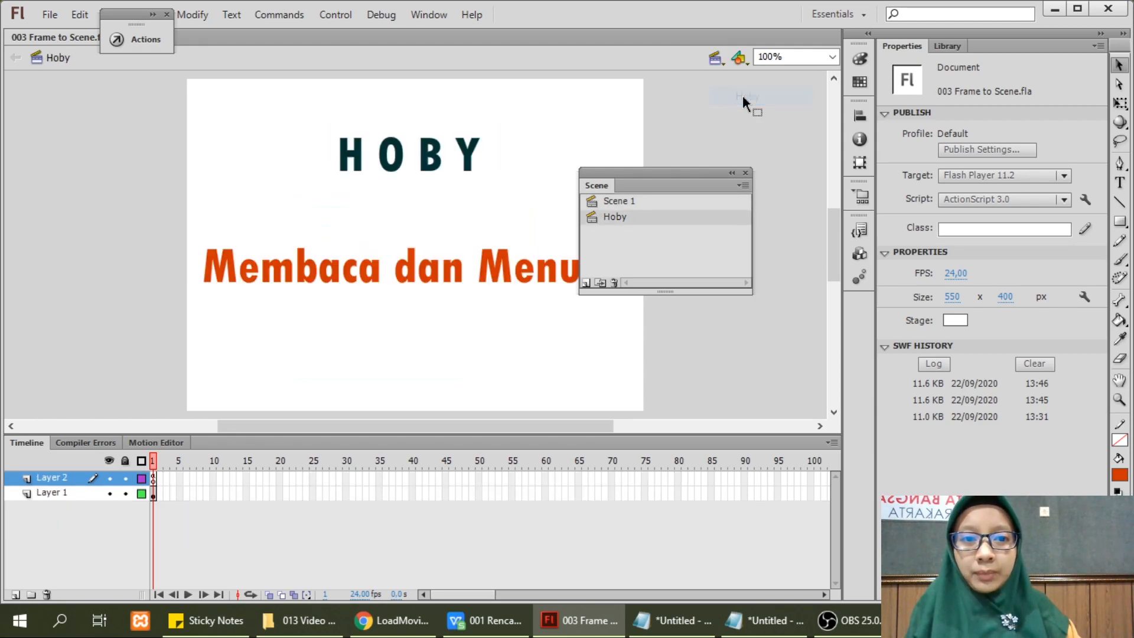
pyautogui.rightClick(154, 479)
pyautogui.click(163, 466)
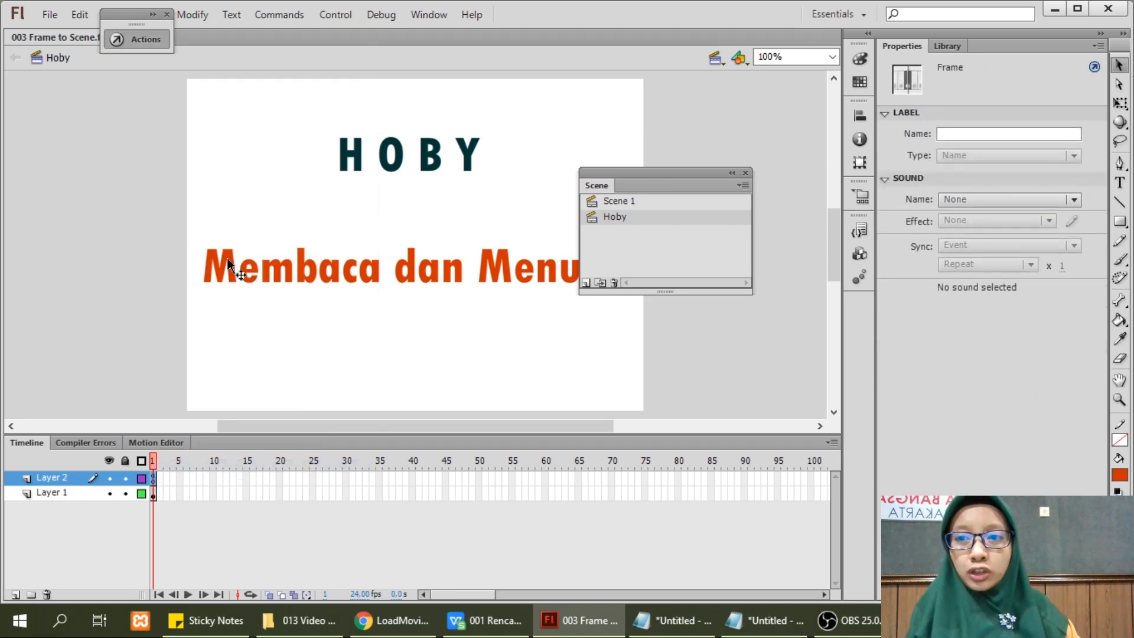
pyautogui.click(140, 40)
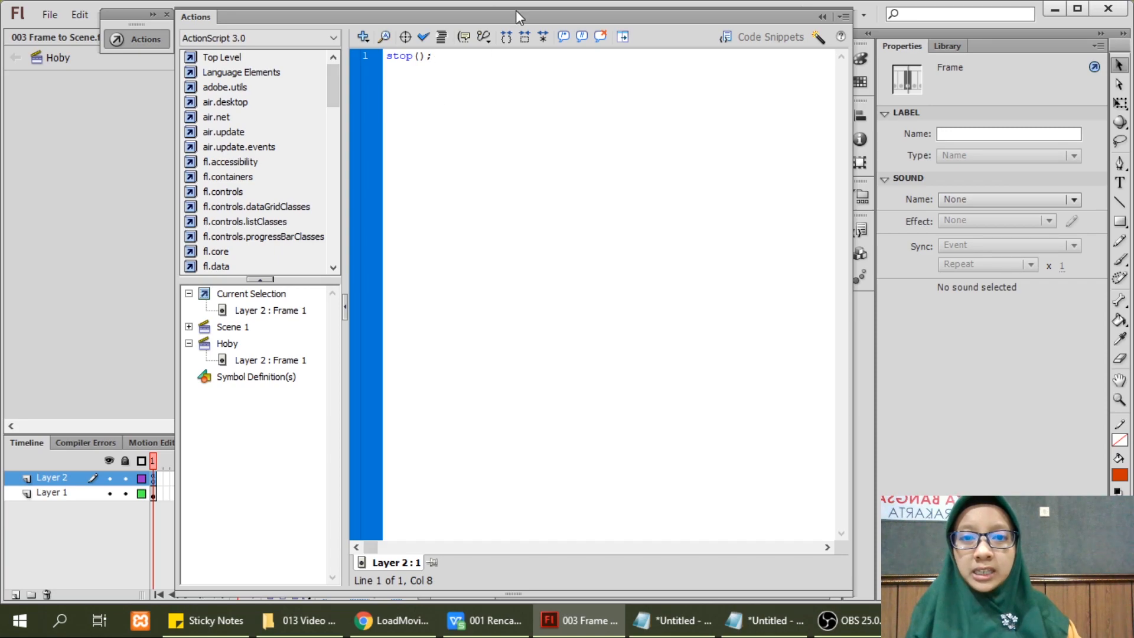
pyautogui.moveTo(520, 16); pyautogui.dragTo(467, 55)
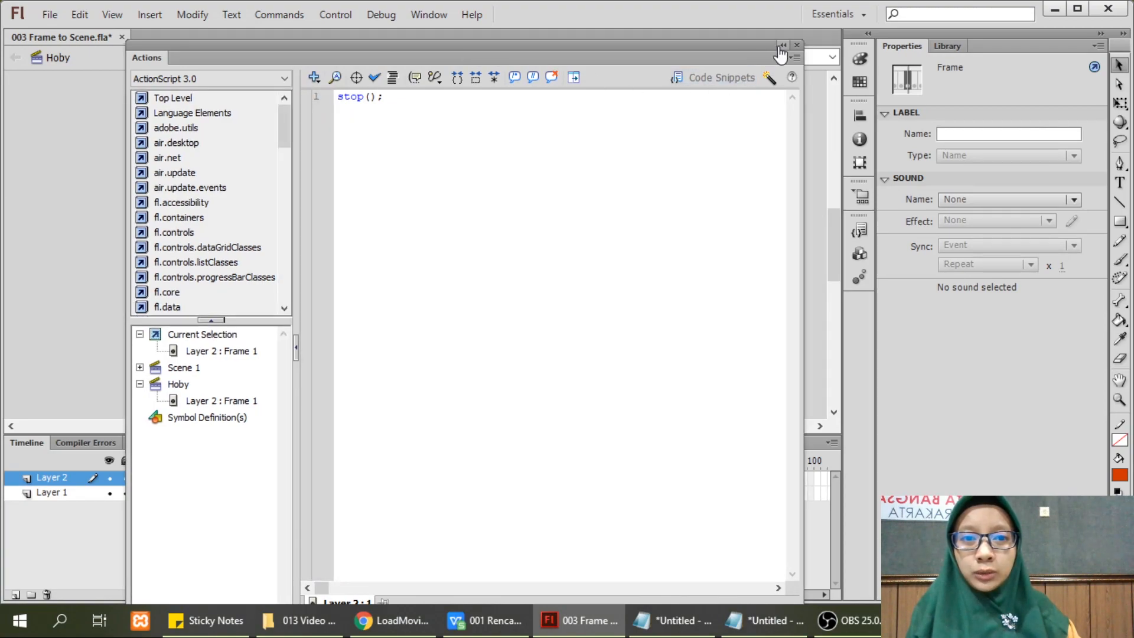
pyautogui.click(450, 103)
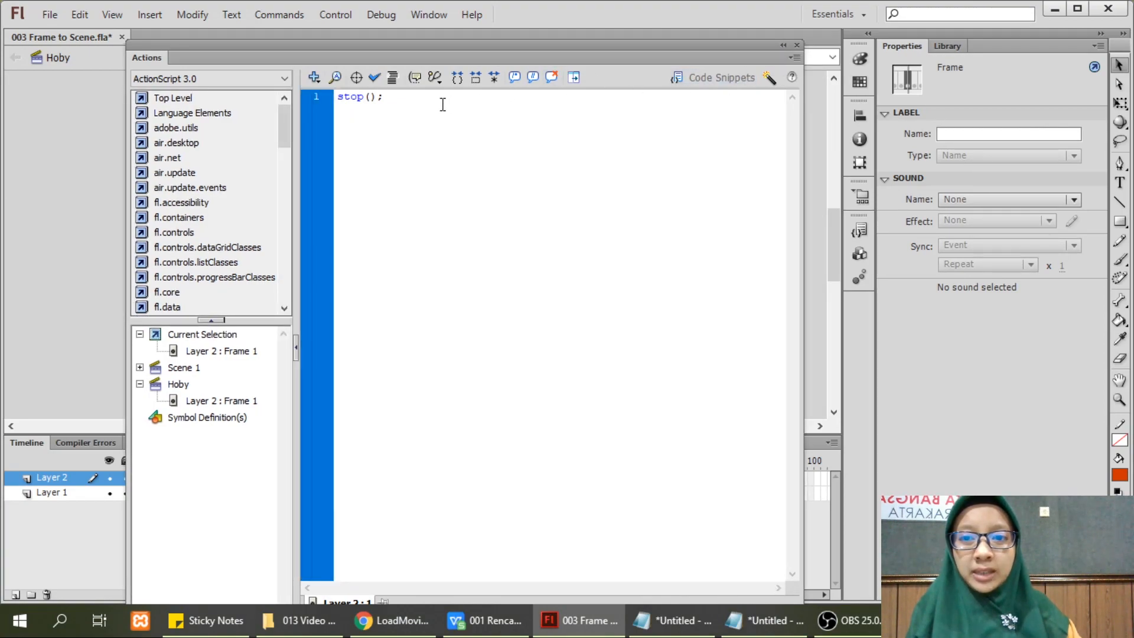
pyautogui.click(325, 97)
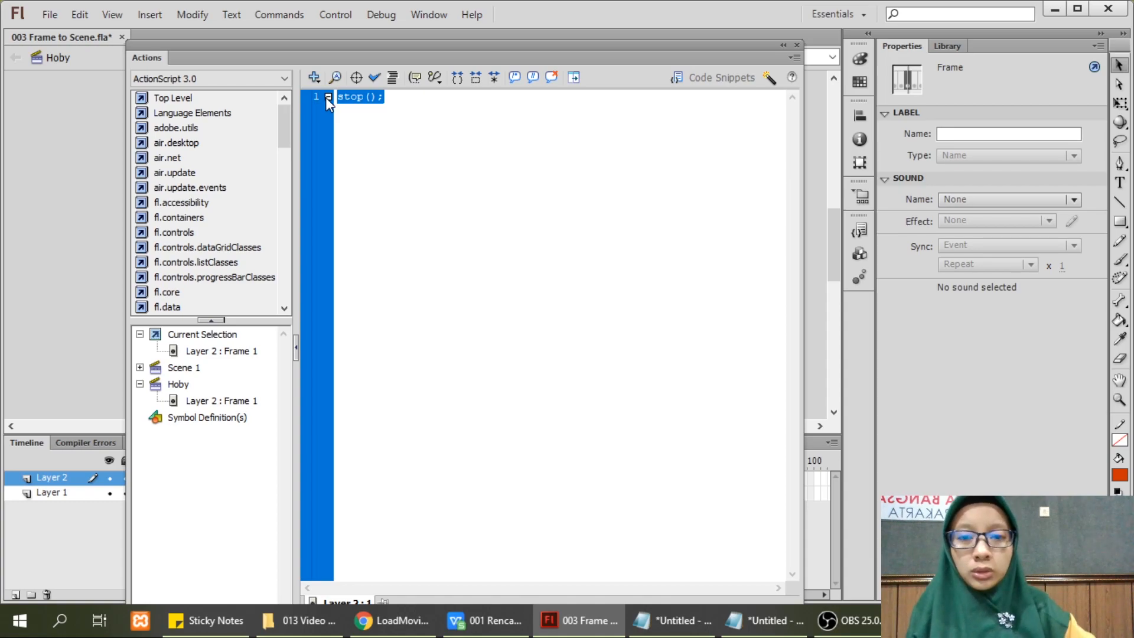
pyautogui.press('BackSpace')
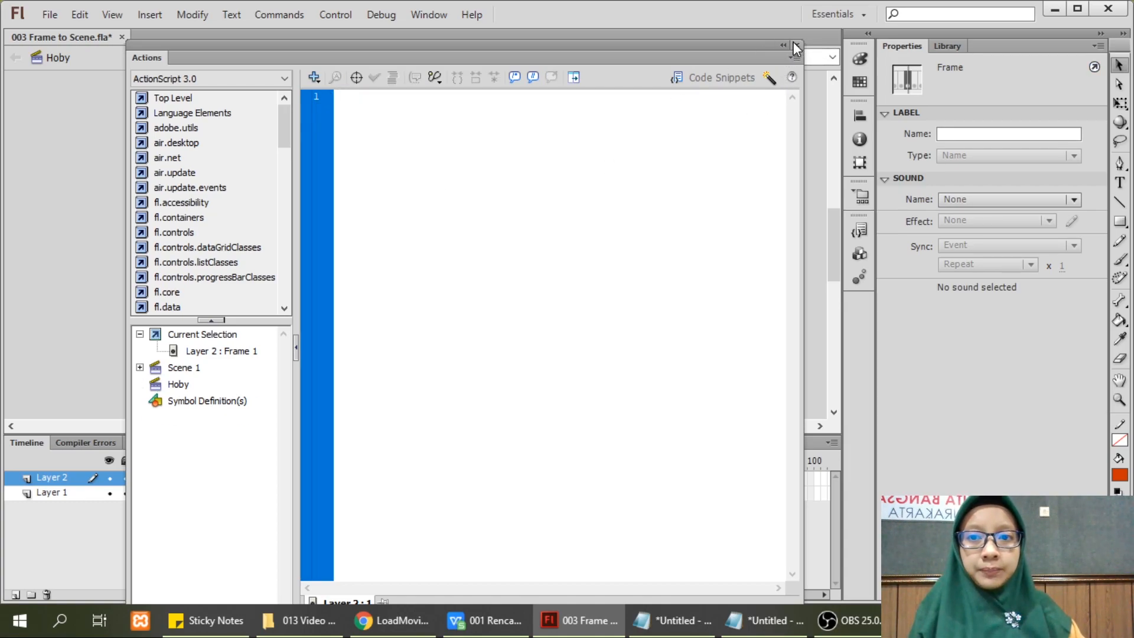
# Convert the HOBY and "Membaca dan Menulis" texts together into one graphic symbol named "hobi".
pyautogui.click(784, 46)
pyautogui.click(420, 157)
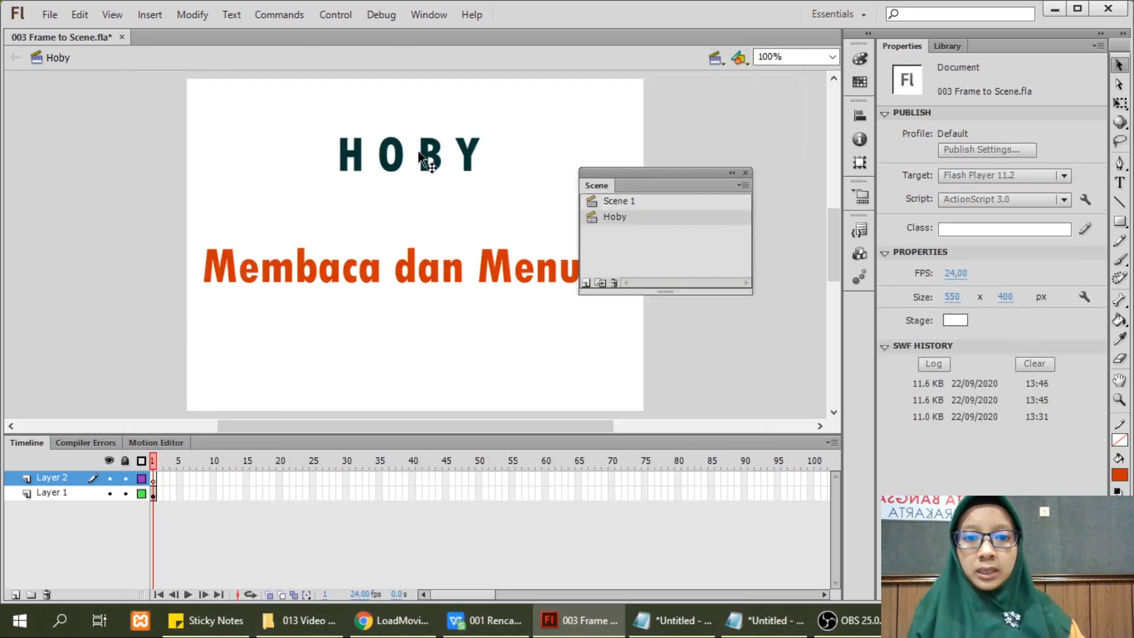
pyautogui.click(421, 161)
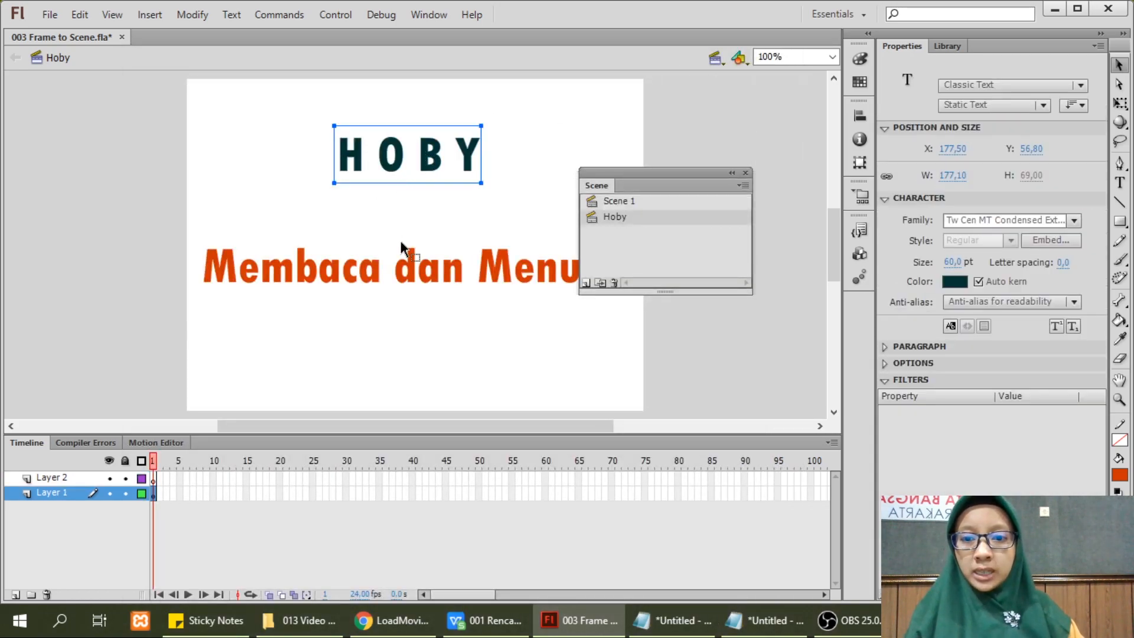
pyautogui.keyDown('shift'); pyautogui.click(402, 274); pyautogui.keyUp('shift')
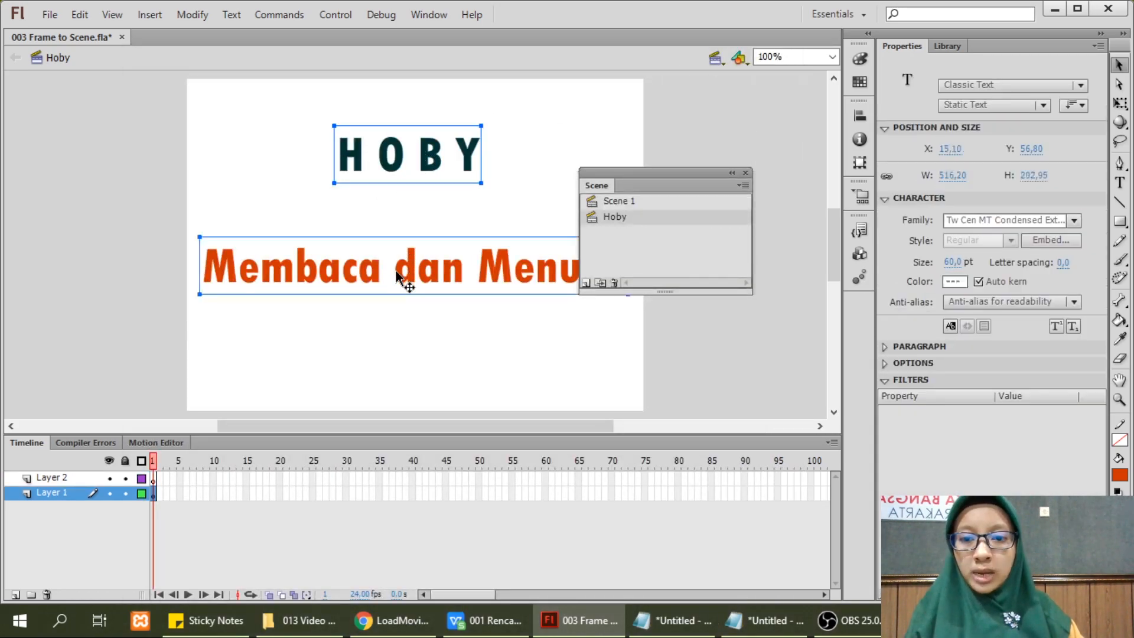
pyautogui.rightClick(393, 170)
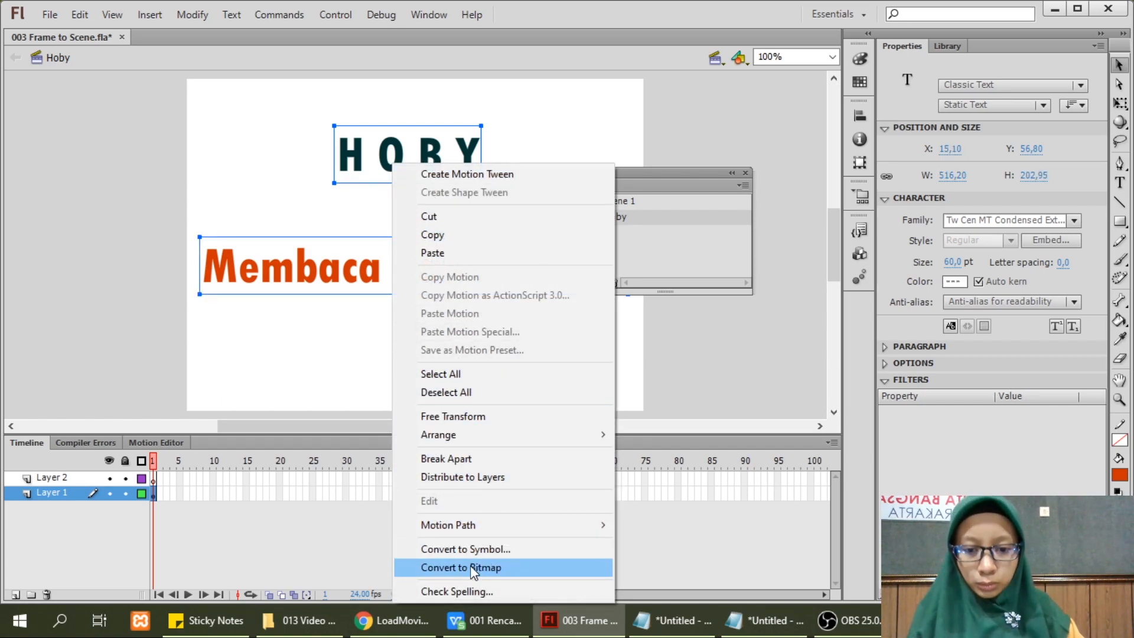
pyautogui.click(479, 549)
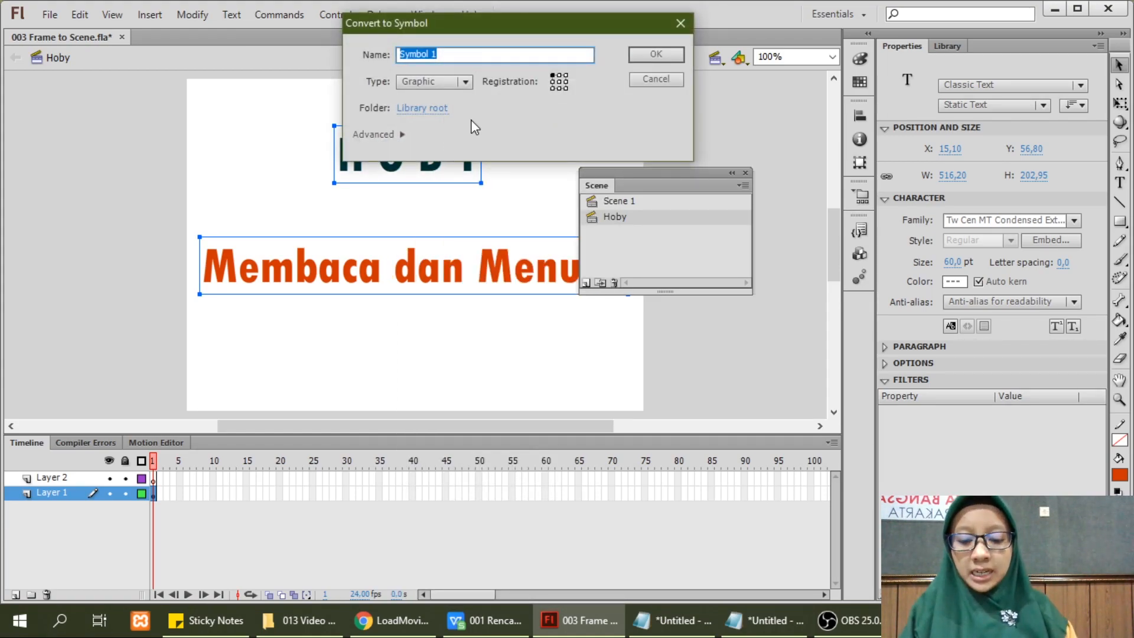
pyautogui.write('hobi')
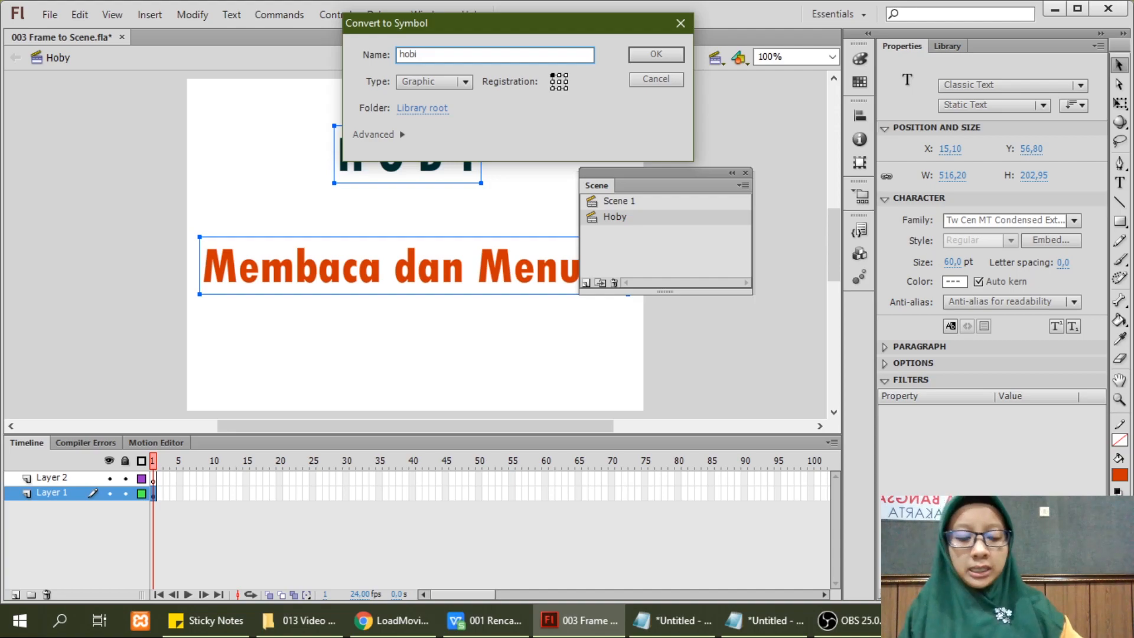
pyautogui.press('Return')
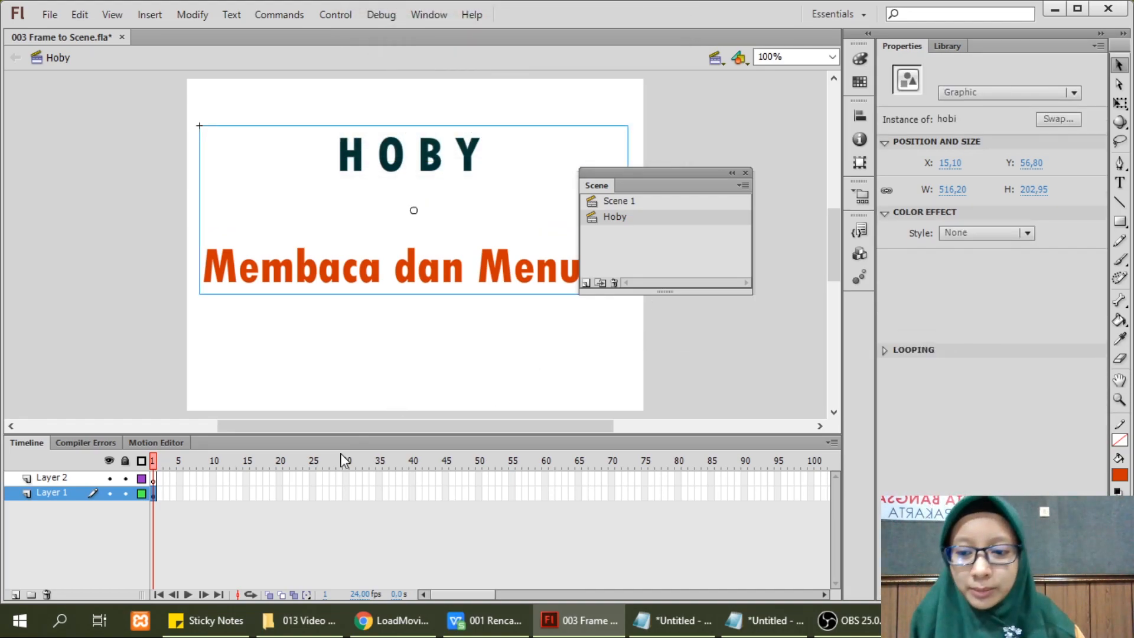
# Insert keyframes at frames 30 and 60 of Layer 1 in the Hoby scene.
pyautogui.click(347, 496)
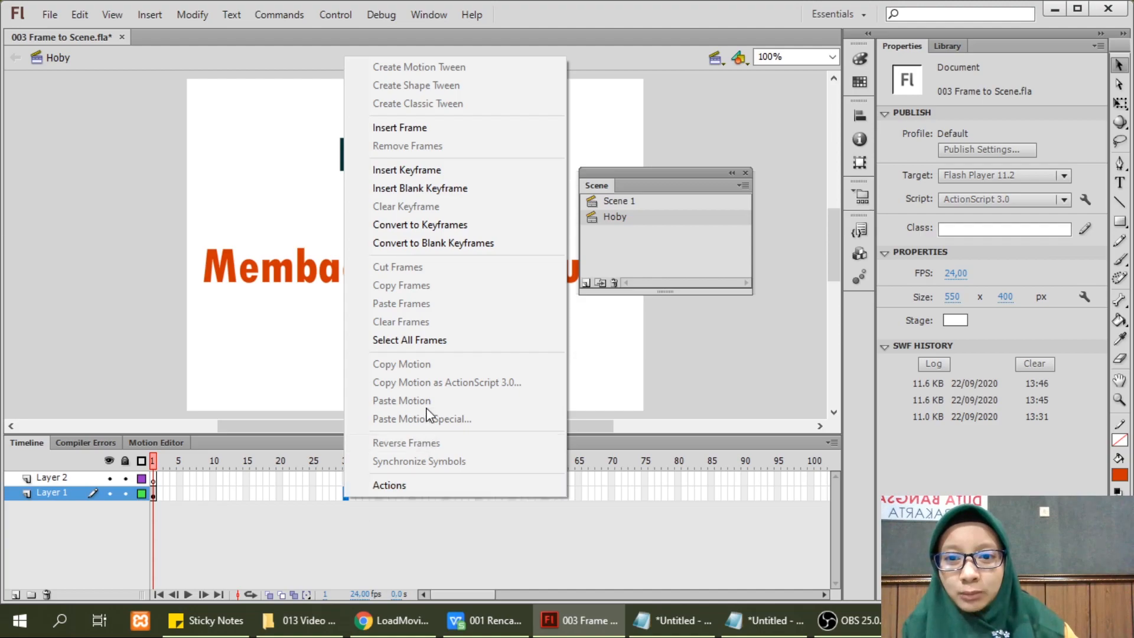
pyautogui.click(409, 171)
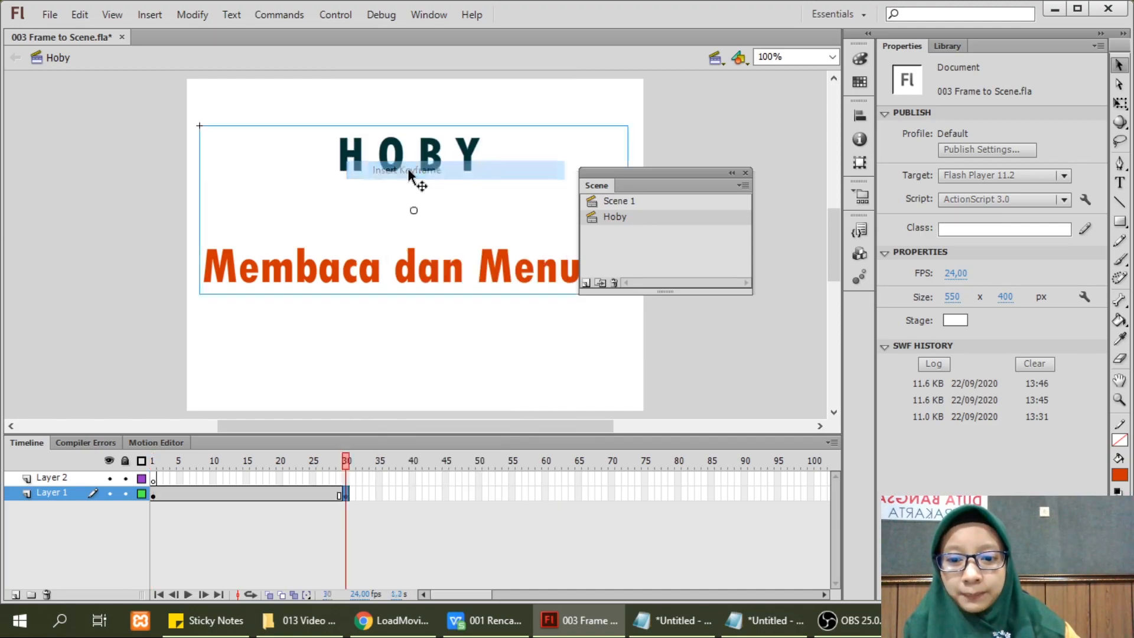
pyautogui.click(544, 494)
pyautogui.rightClick(545, 494)
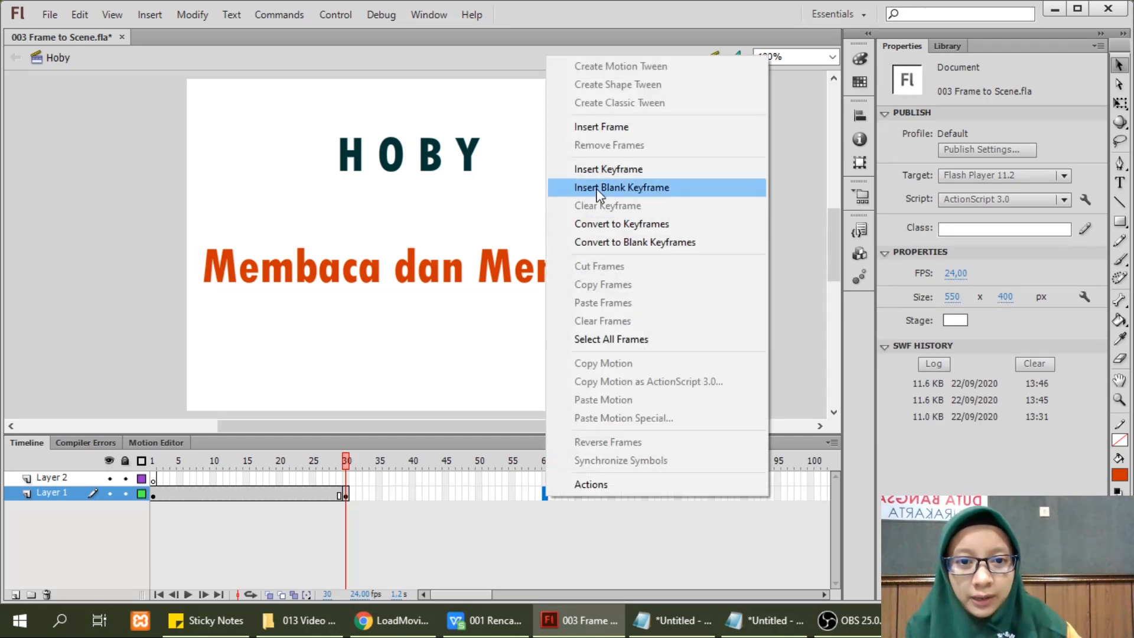
pyautogui.click(596, 171)
# Apply an Alpha color effect of 24% to the hobi symbol at frame 30 of Layer 1.
pyautogui.click(345, 495)
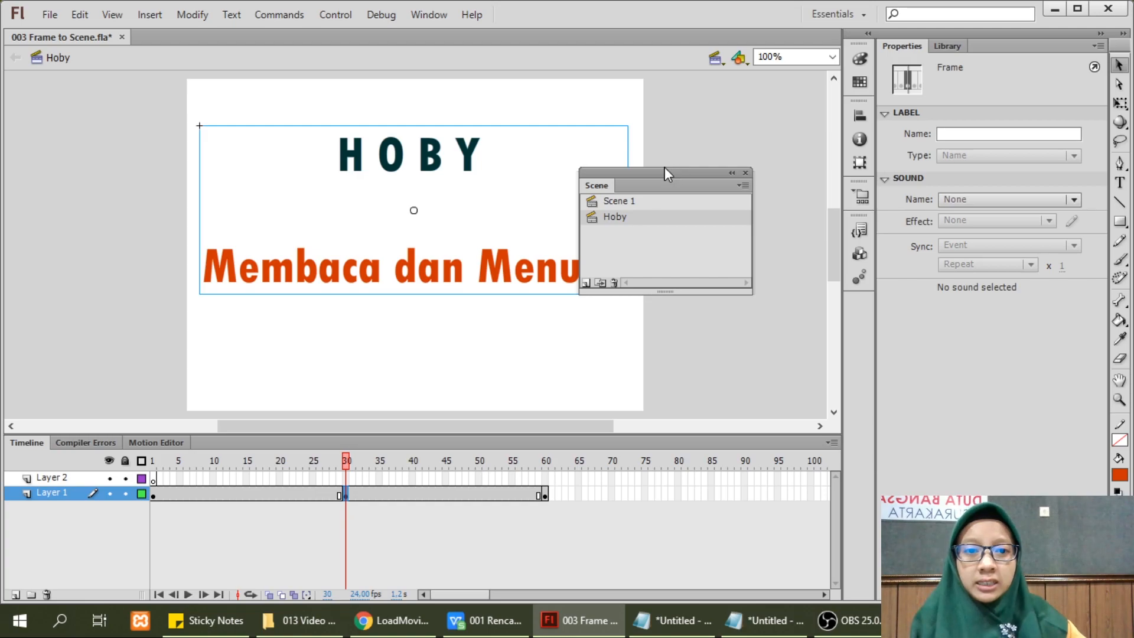
pyautogui.moveTo(616, 181); pyautogui.dragTo(863, 322)
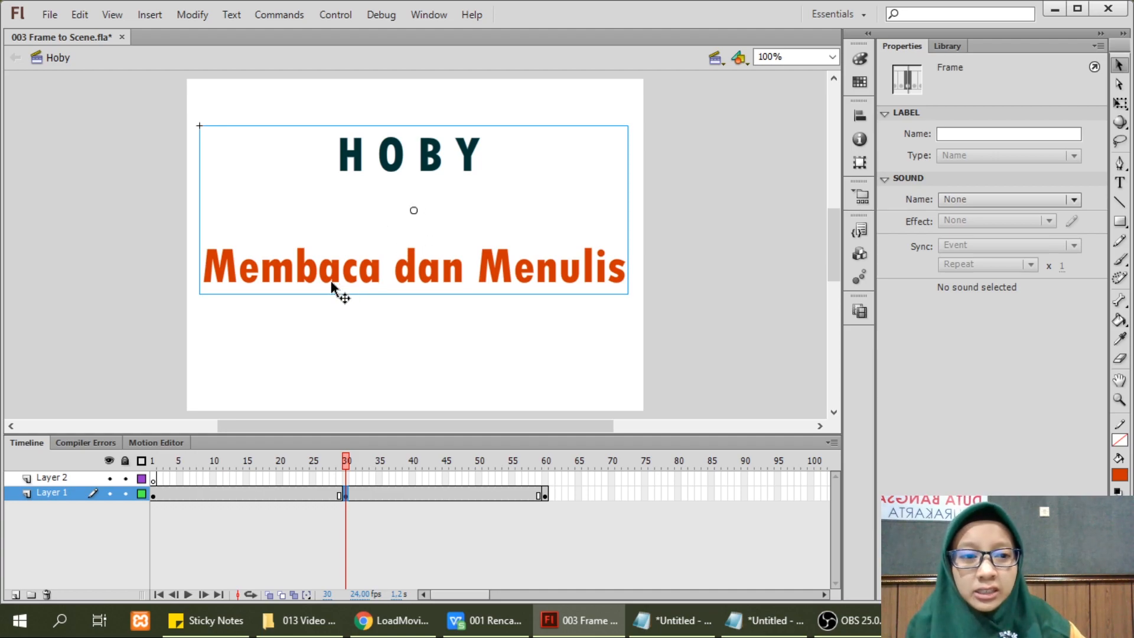
pyautogui.click(509, 184)
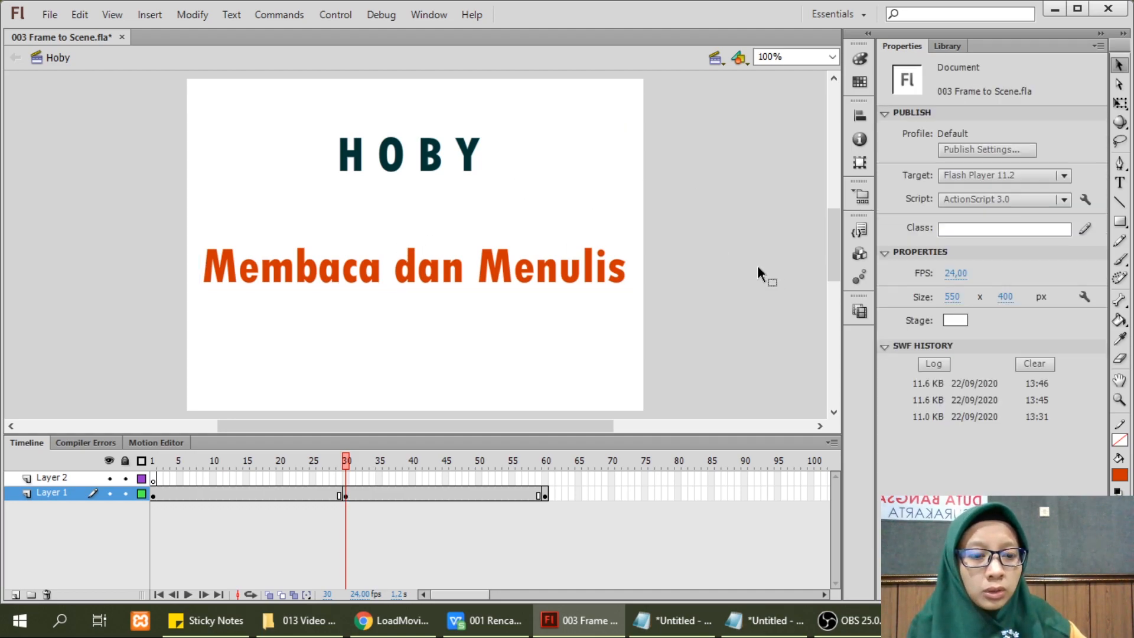
pyautogui.click(394, 166)
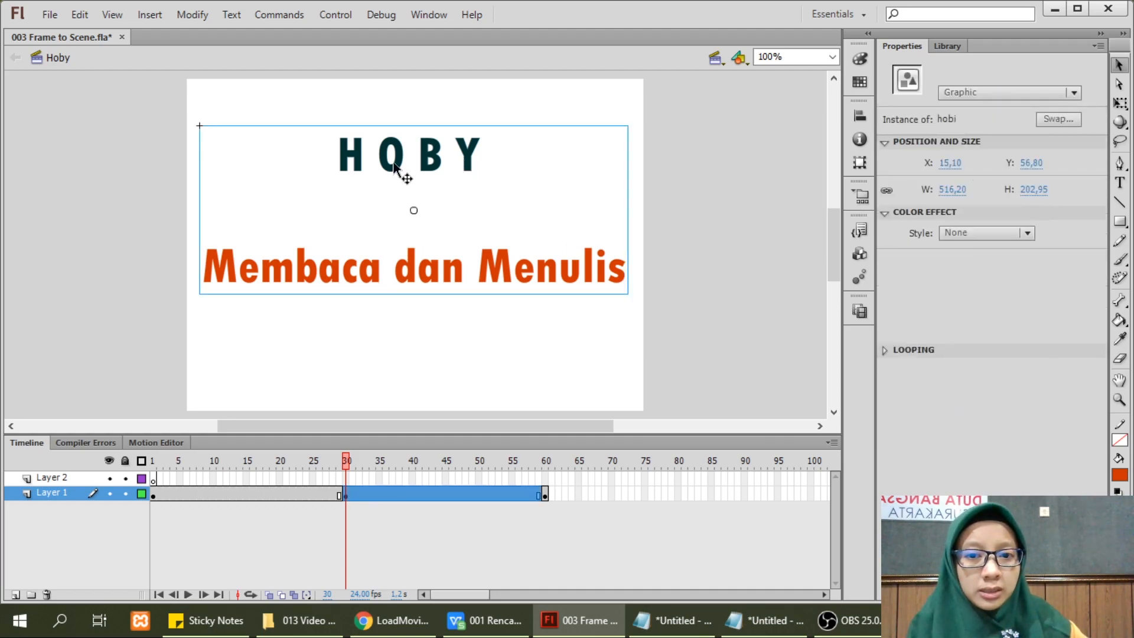
pyautogui.click(1029, 233)
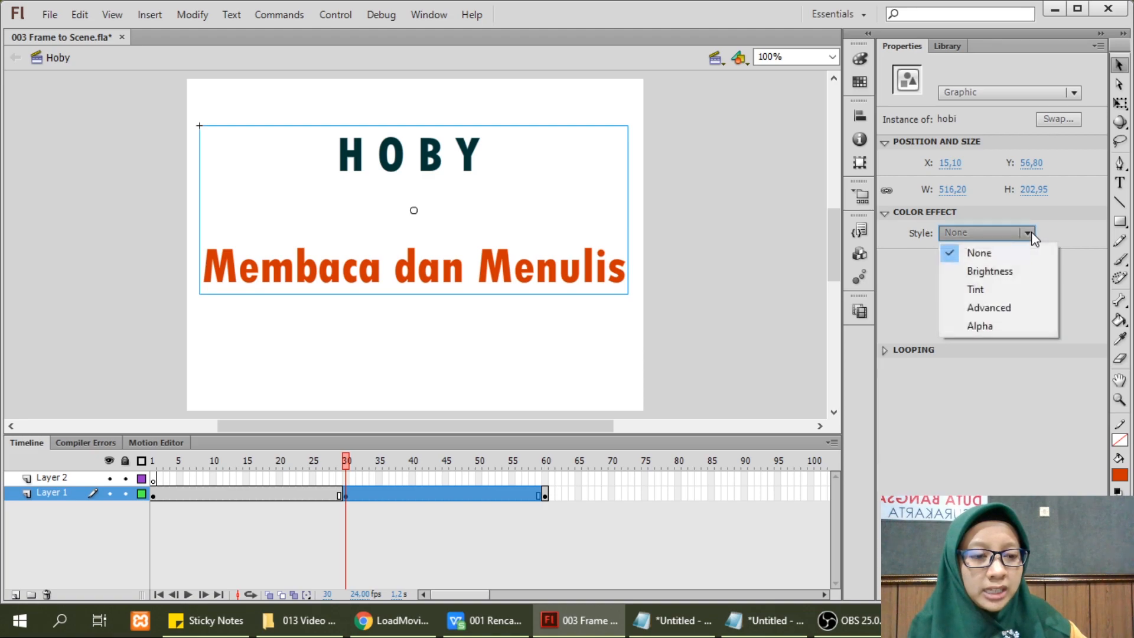
pyautogui.click(982, 326)
pyautogui.moveTo(945, 260); pyautogui.dragTo(964, 258)
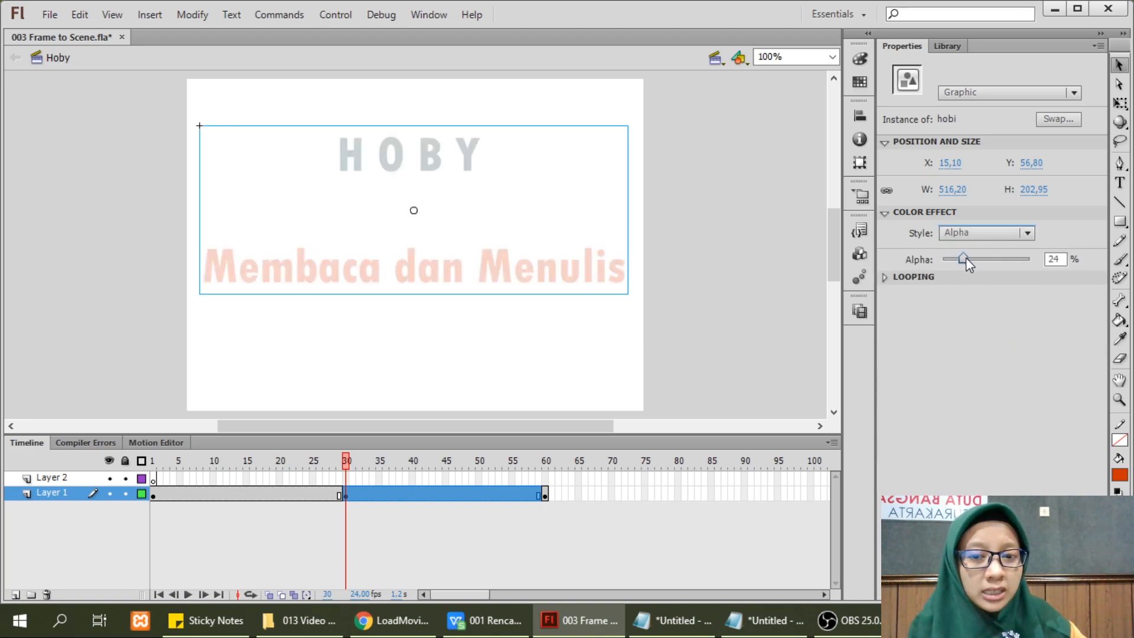
# Scale the hobi symbol at frame 1 down around its centre to about 202 by 80 px with Free Transform.
pyautogui.click(154, 466)
pyautogui.moveTo(154, 467); pyautogui.dragTo(546, 470)
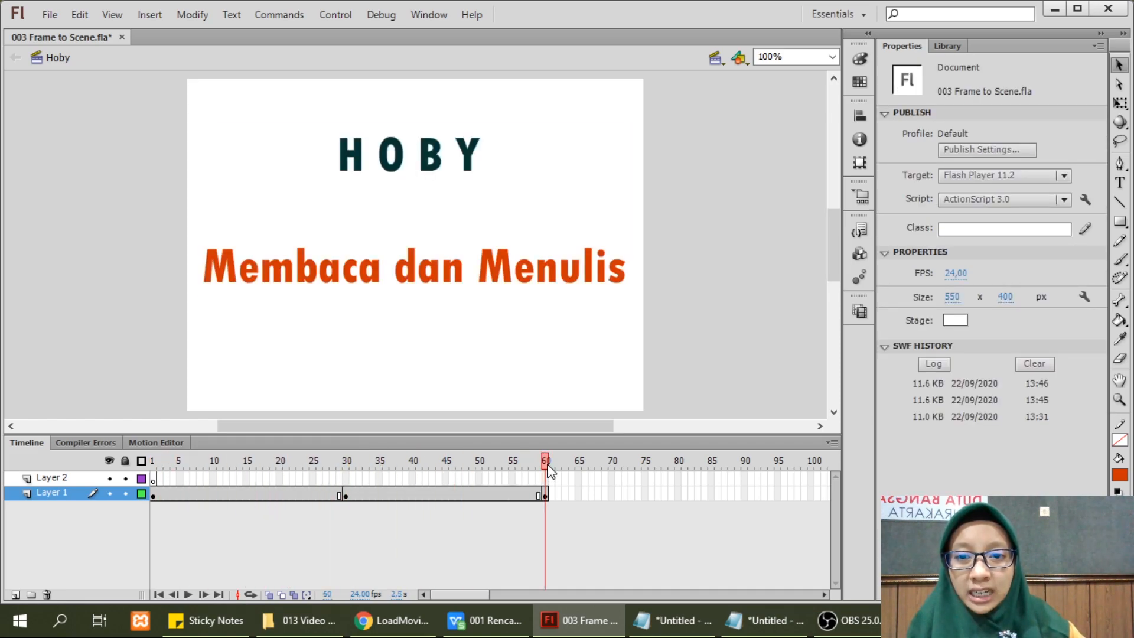
pyautogui.click(154, 495)
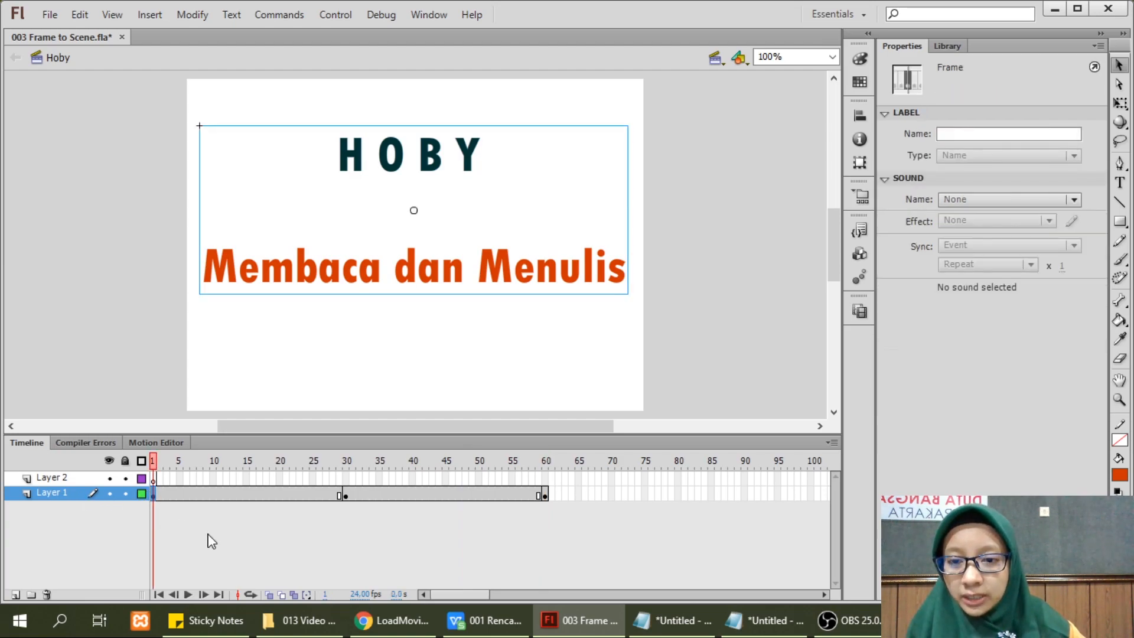
pyautogui.click(438, 242)
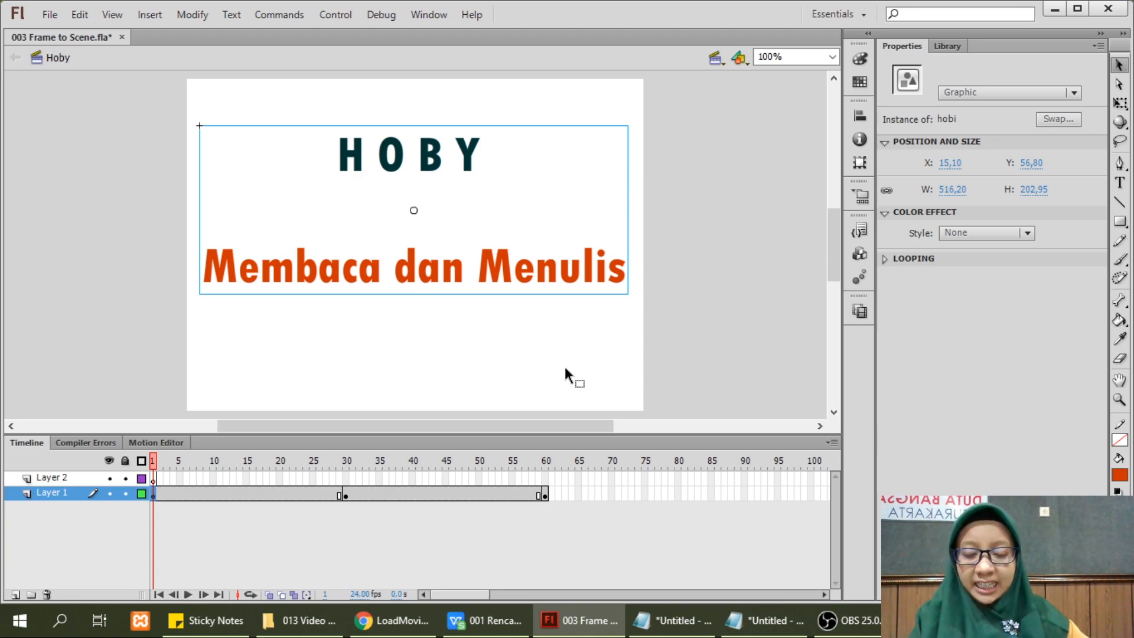
pyautogui.press('q')
pyautogui.moveTo(627, 294); pyautogui.dragTo(496, 258)
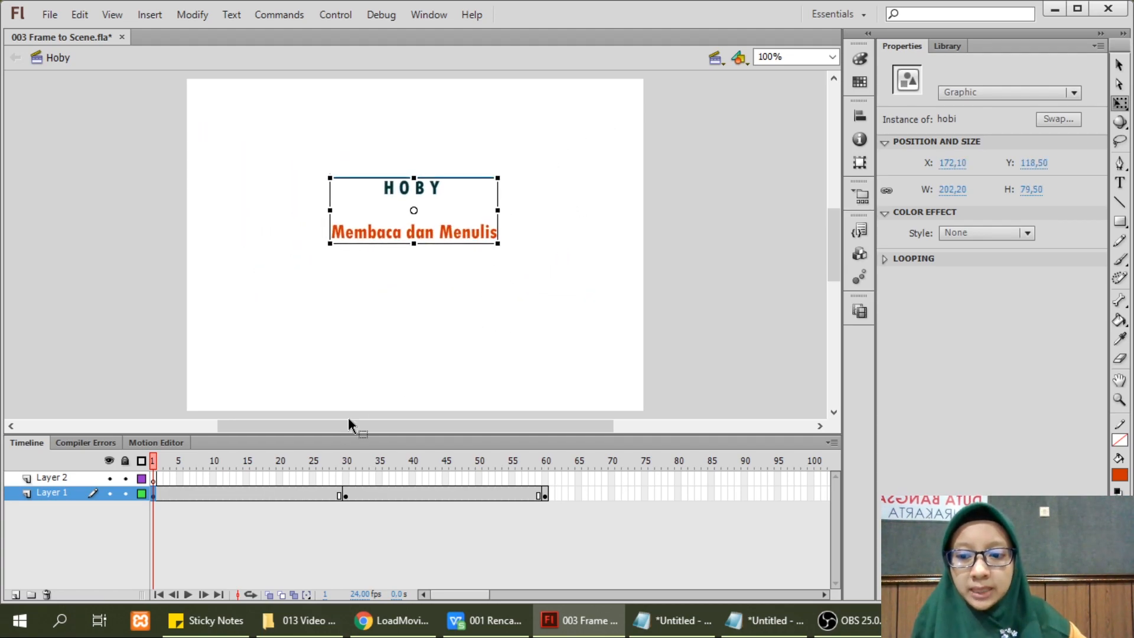
pyautogui.click(653, 215)
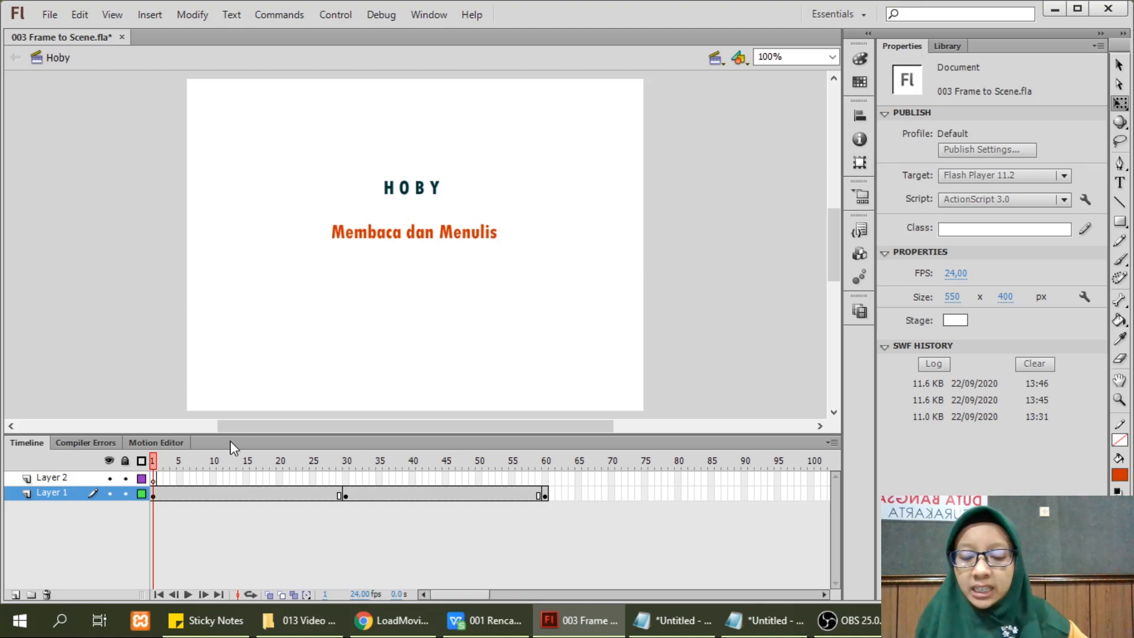
# Create classic tweens on Layer 1 between frames 1 and 30 and between frames 30 and 60.
pyautogui.click(154, 478)
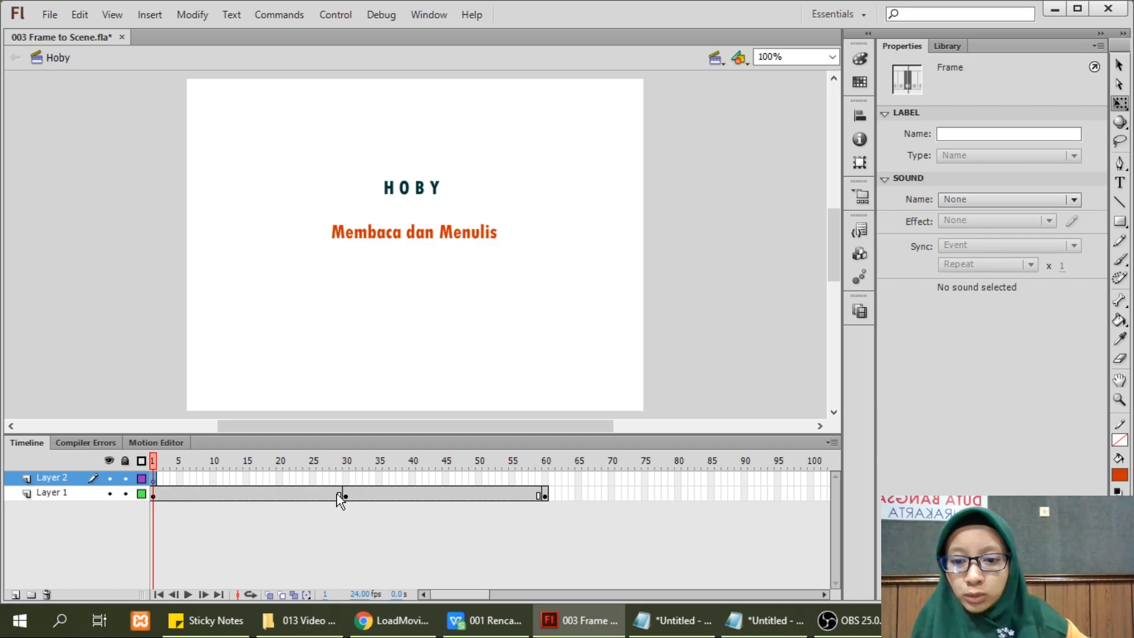
pyautogui.rightClick(249, 498)
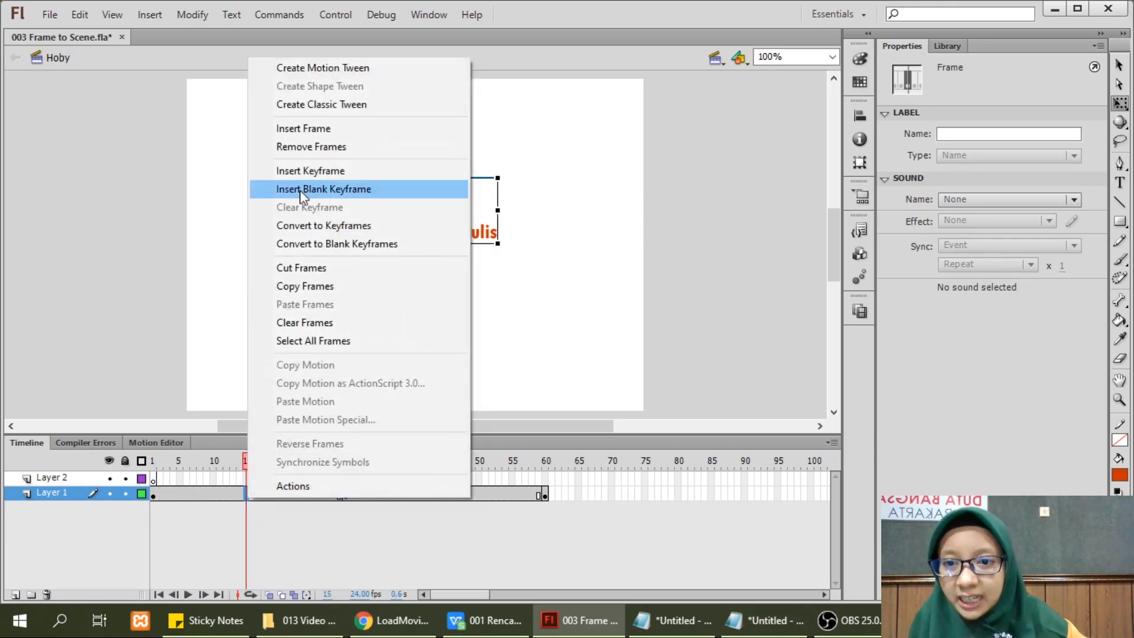
pyautogui.click(313, 105)
pyautogui.click(448, 496)
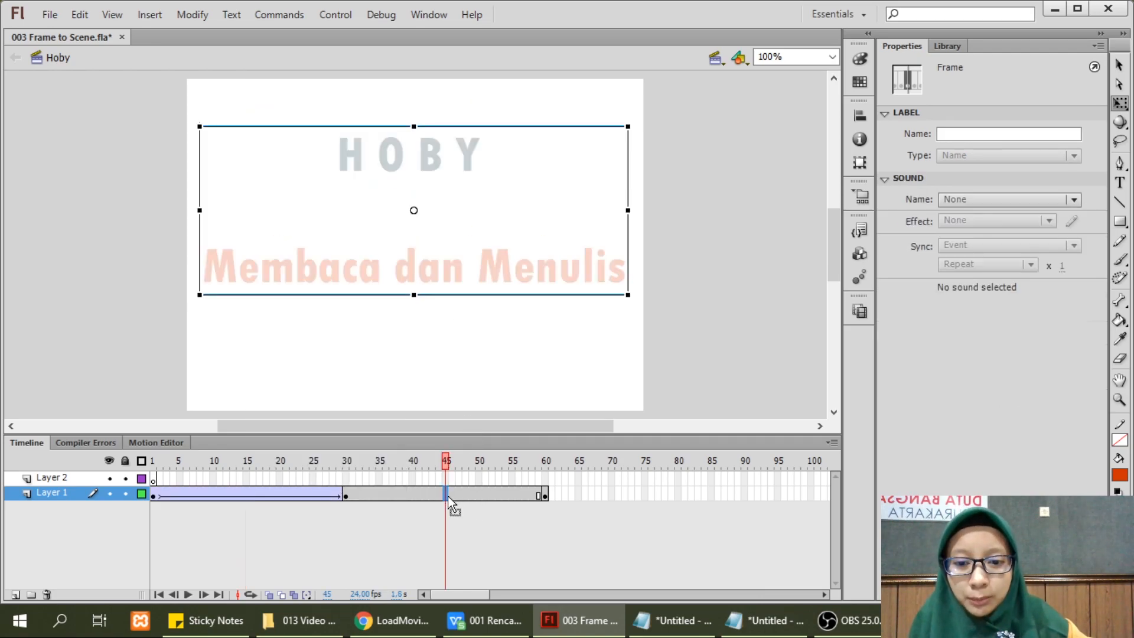
pyautogui.rightClick(448, 496)
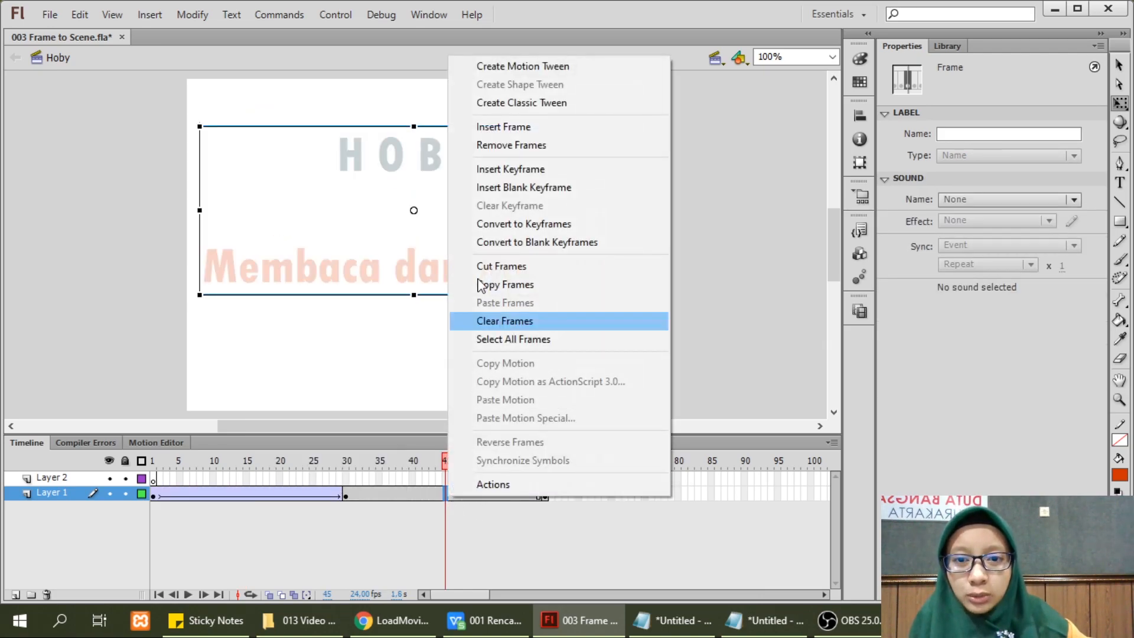
pyautogui.click(494, 103)
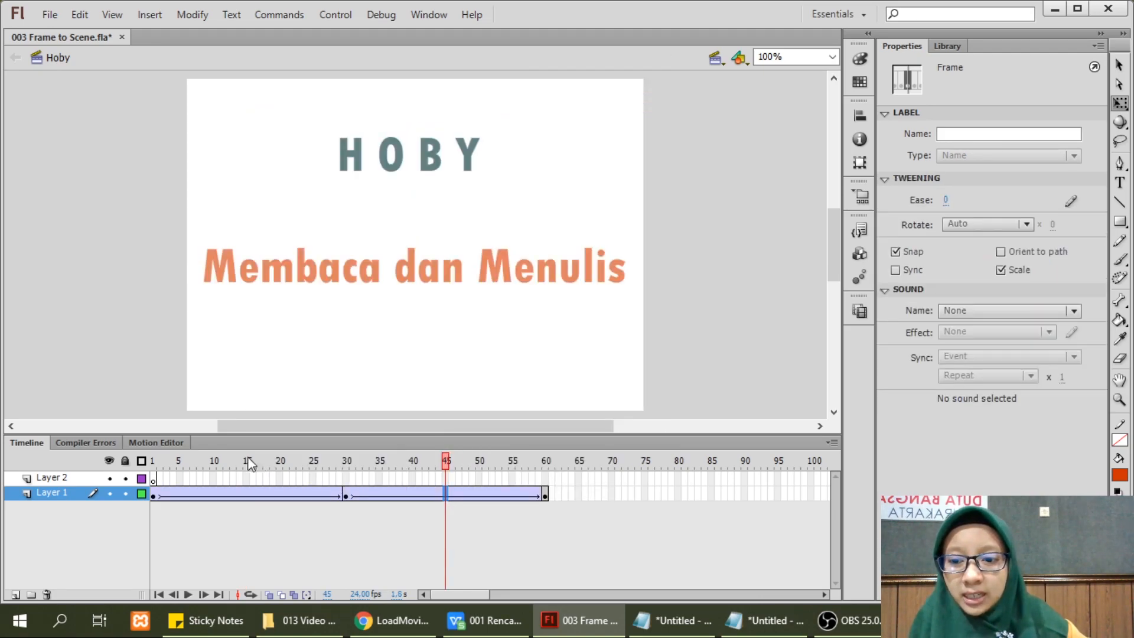
# Insert a blank keyframe at frame 60 of Layer 2.
pyautogui.click(545, 477)
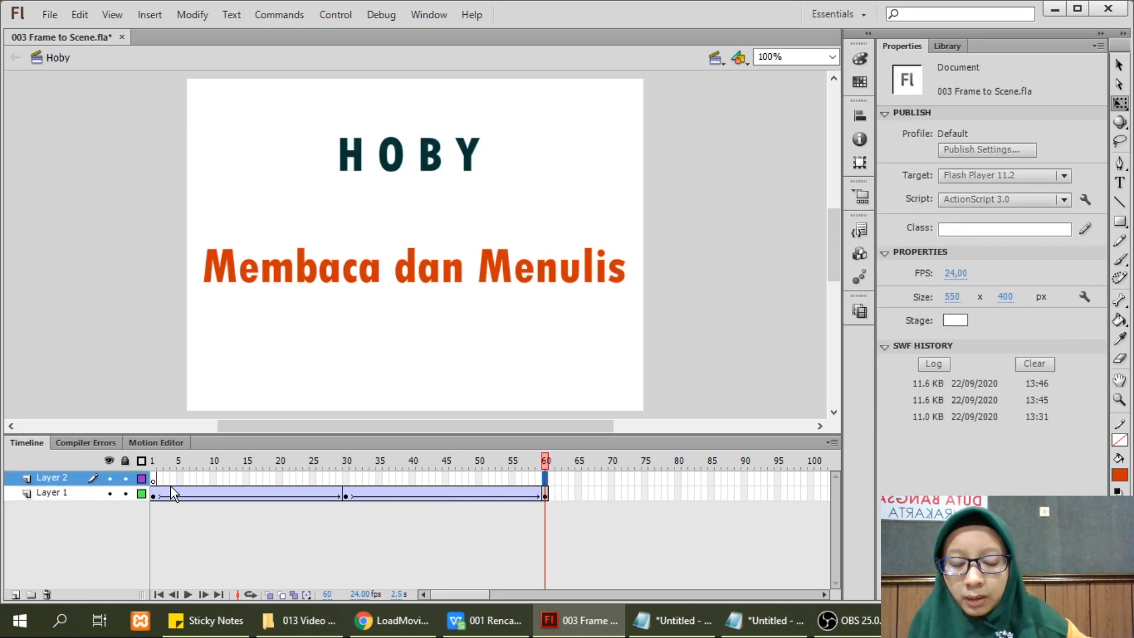
pyautogui.rightClick(544, 481)
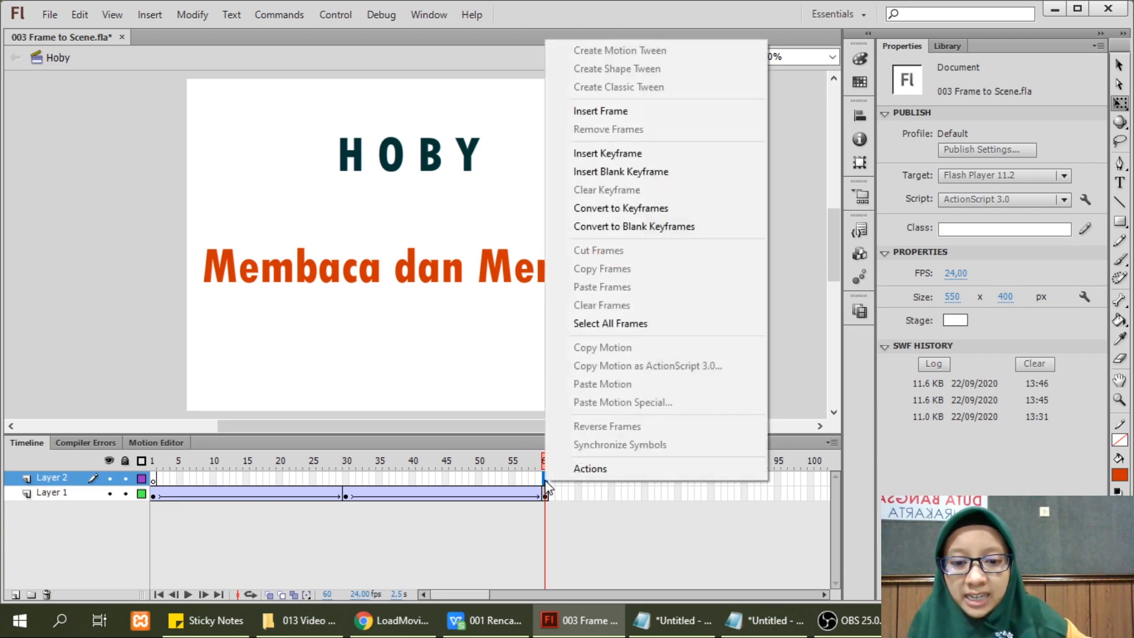
pyautogui.click(622, 171)
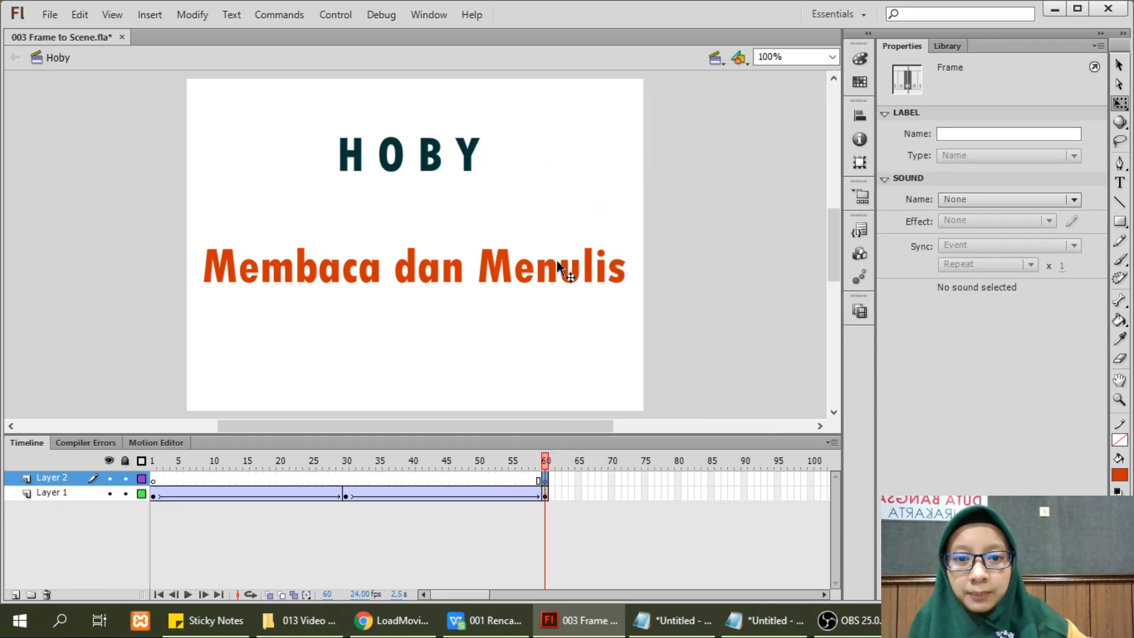
# Add the script stop(); to frame 60 of Layer 2 and collapse the code editor.
pyautogui.rightClick(546, 477)
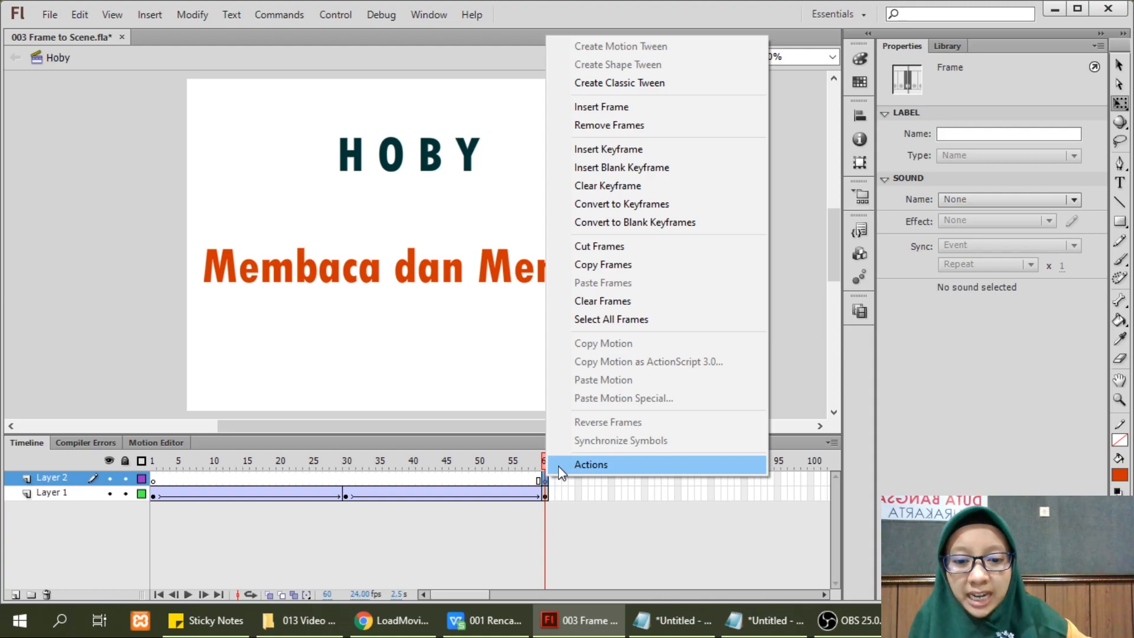
pyautogui.click(558, 466)
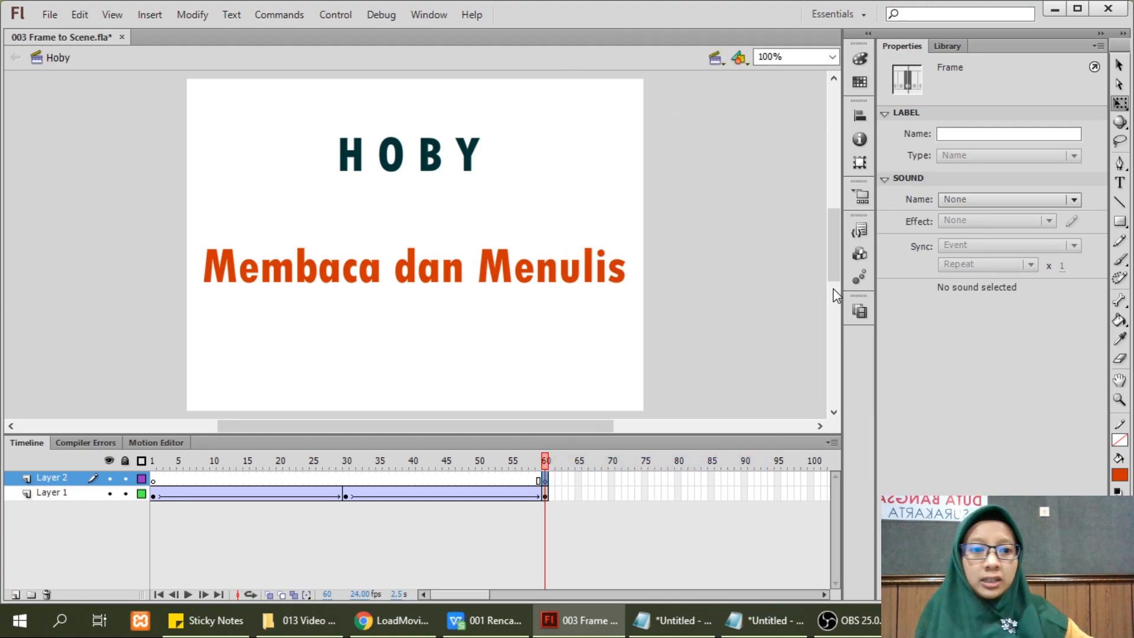
pyautogui.rightClick(546, 477)
pyautogui.click(561, 464)
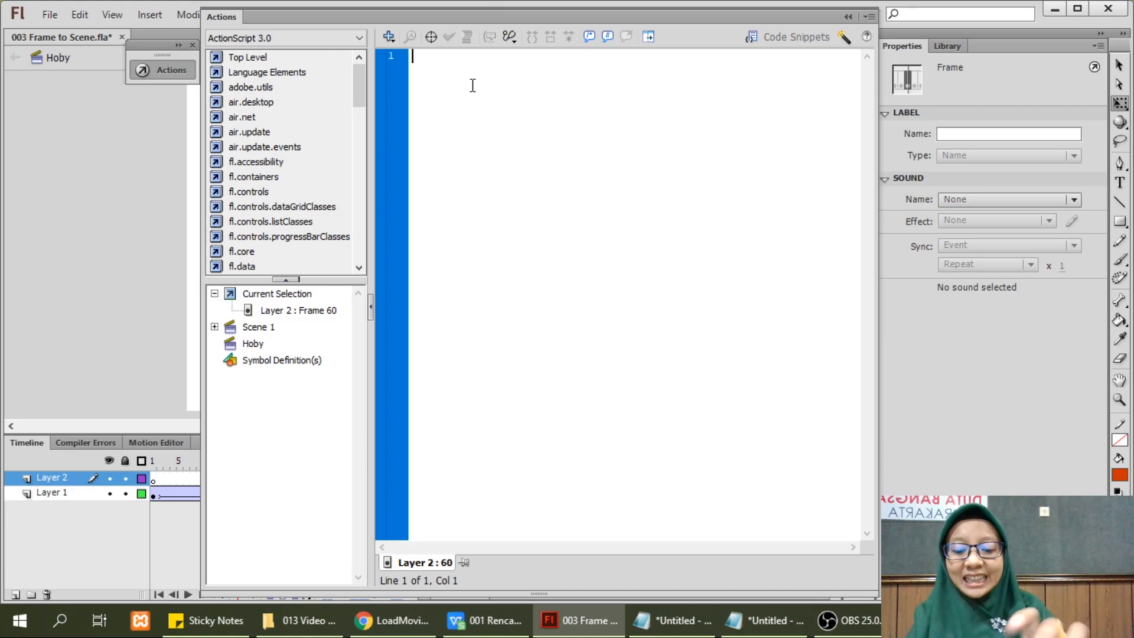
pyautogui.write('stop')
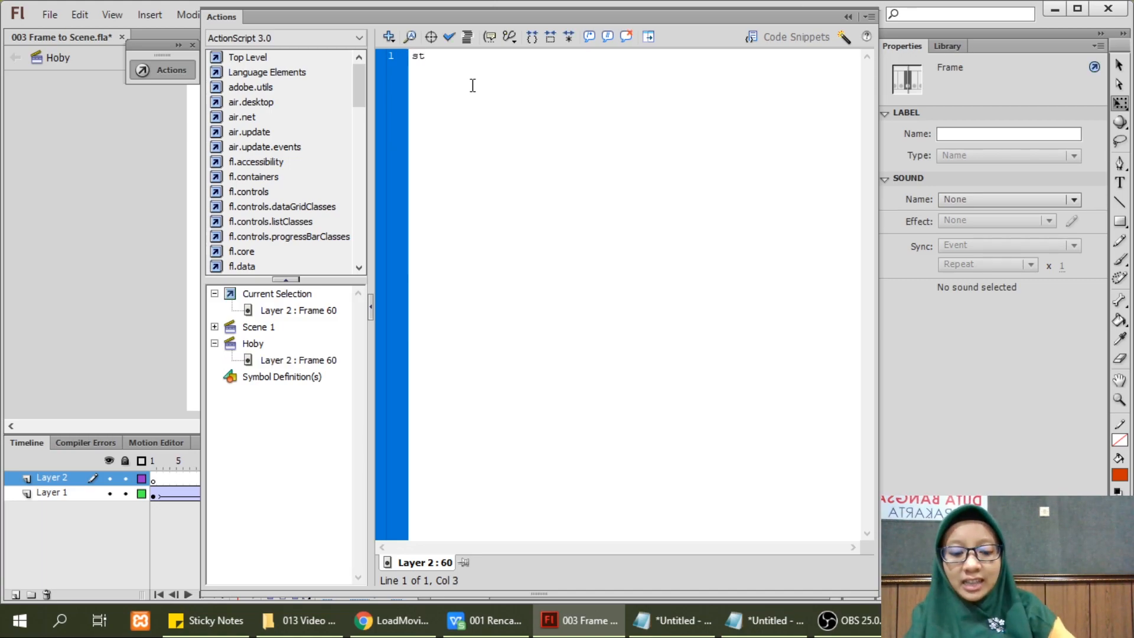
pyautogui.write('();')
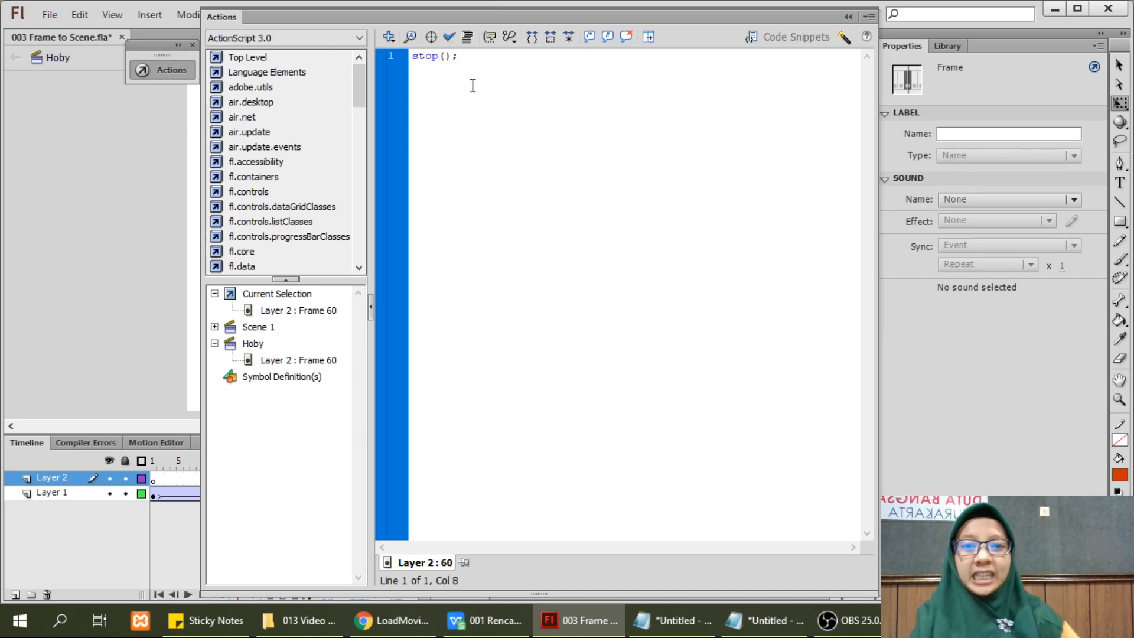
pyautogui.click(850, 17)
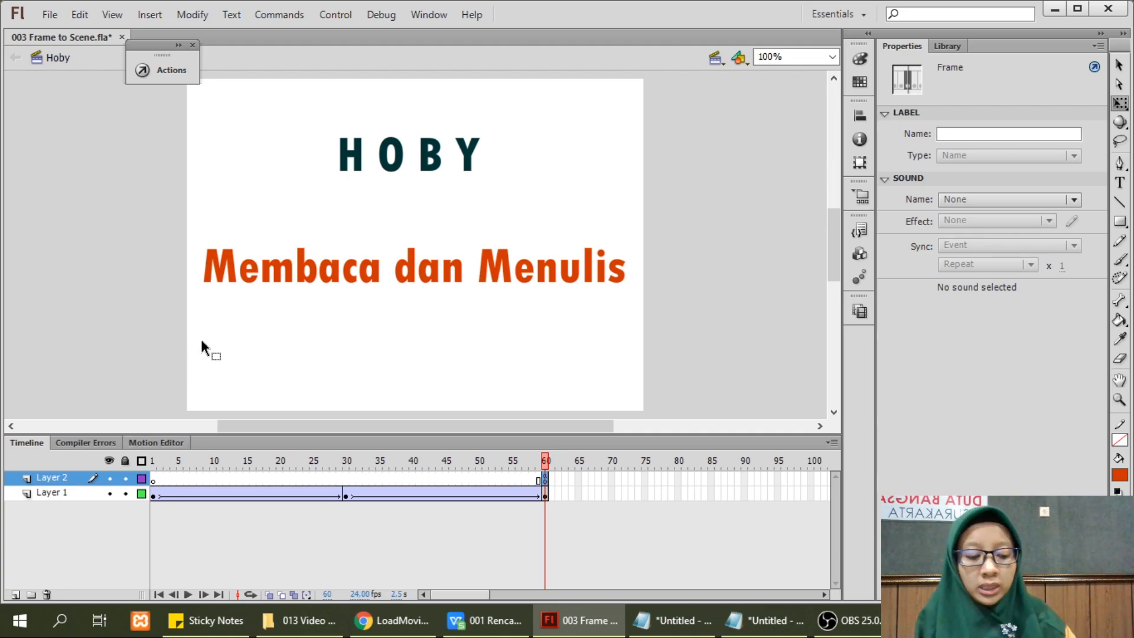
# Test the movie and follow the hoby button to check its scene animation.
pyautogui.hotkey('ctrl', 'Return')
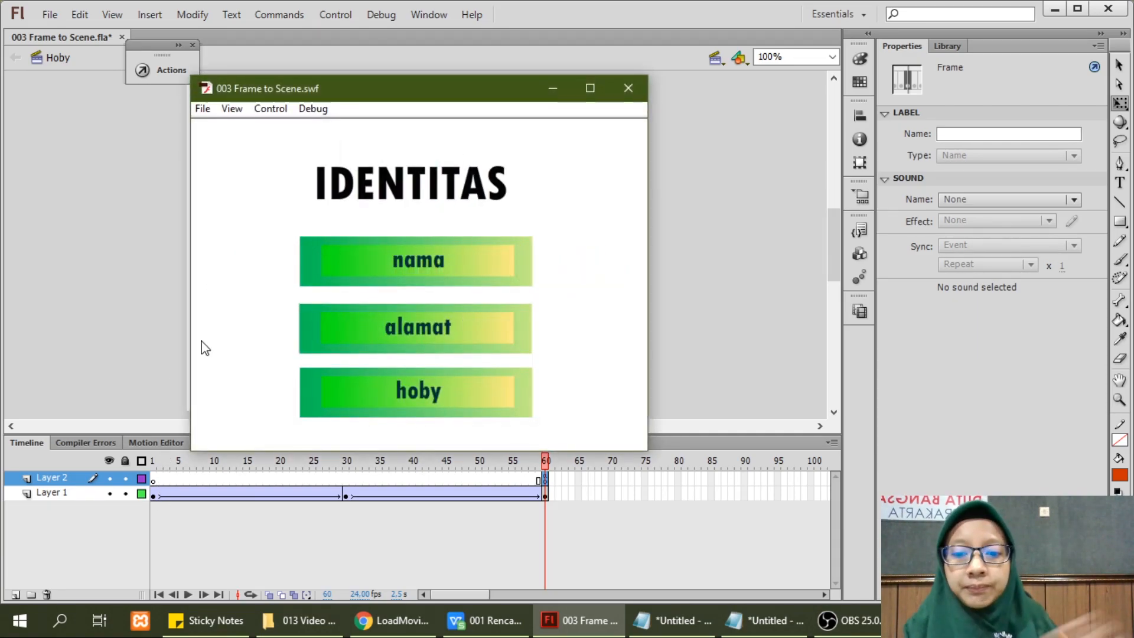
pyautogui.click(390, 391)
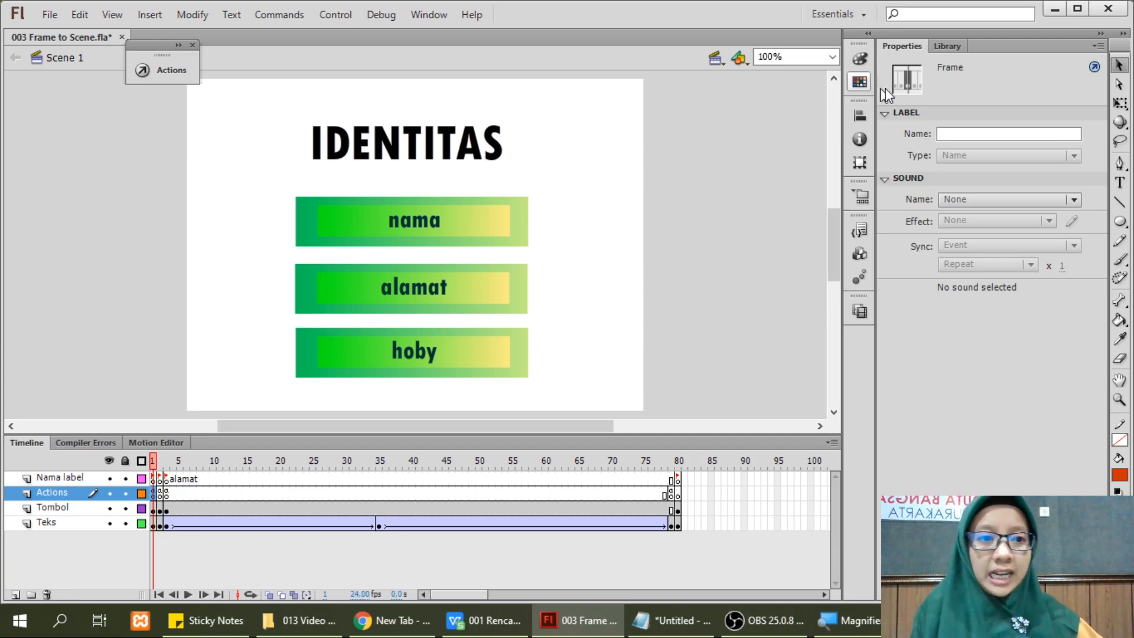
# Place the panggilswf button from the library on the stage beside the hoby button, at about X 451, Y 286.
pyautogui.click(945, 47)
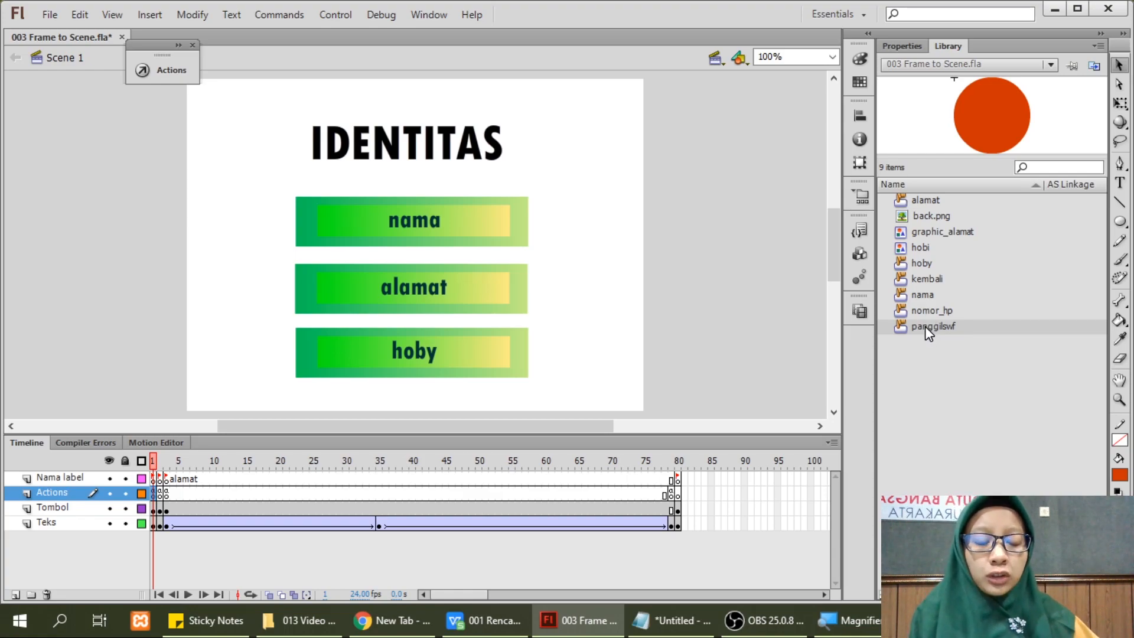
pyautogui.moveTo(925, 326); pyautogui.dragTo(594, 355)
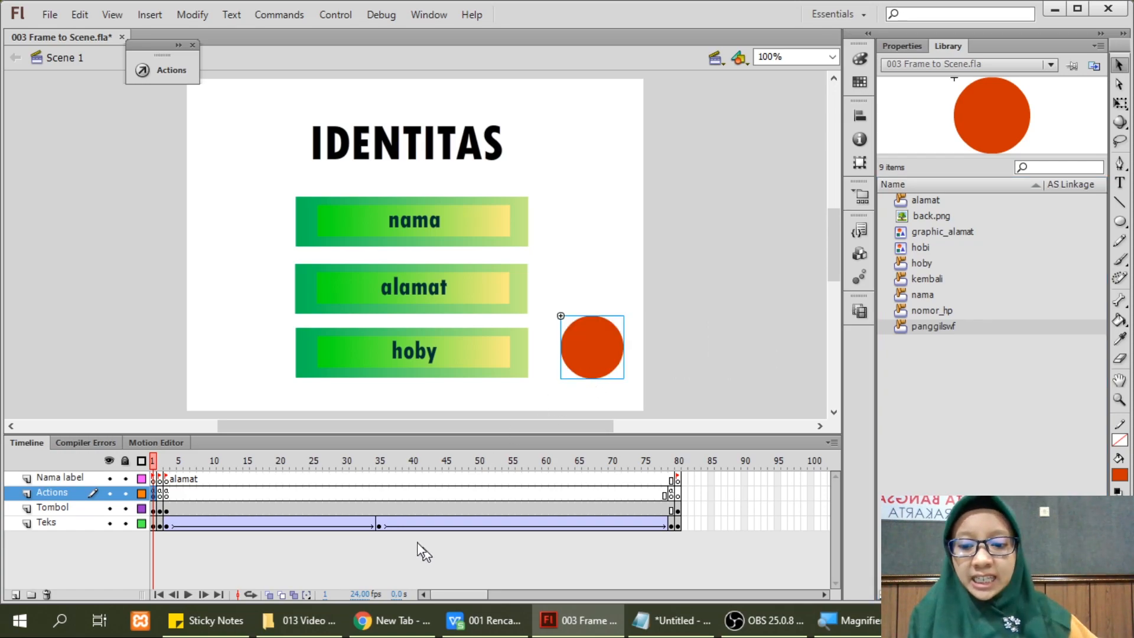
# Look up the SWF files stored in the 04 Aplikasi Multimedia folder, then return to the Flash document.
pyautogui.click(320, 624)
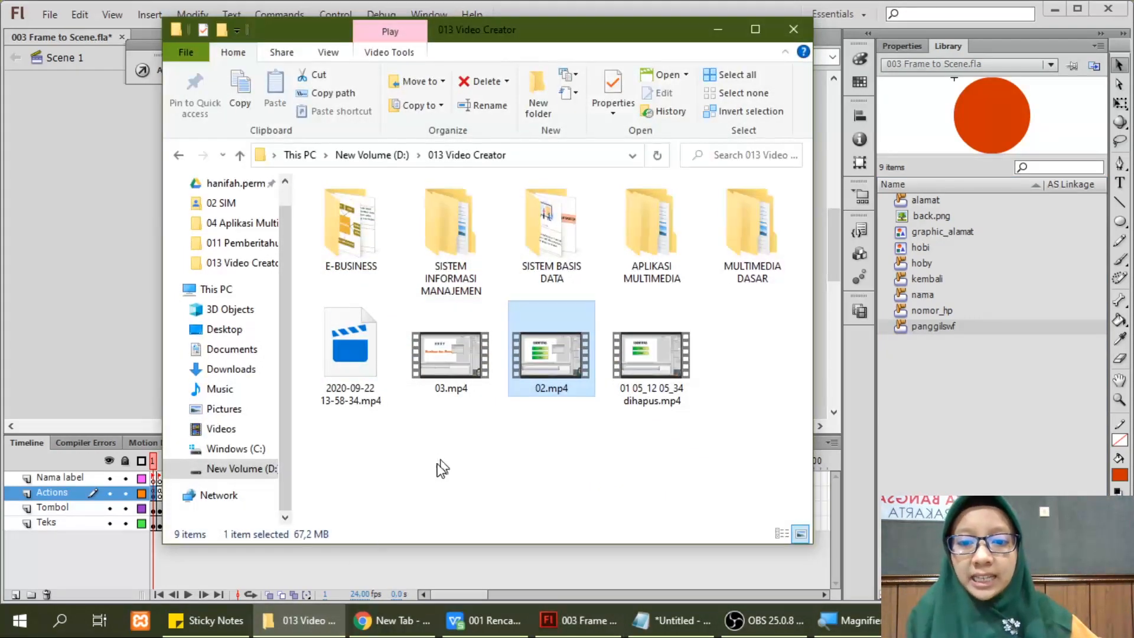
pyautogui.click(248, 222)
pyautogui.click(347, 336)
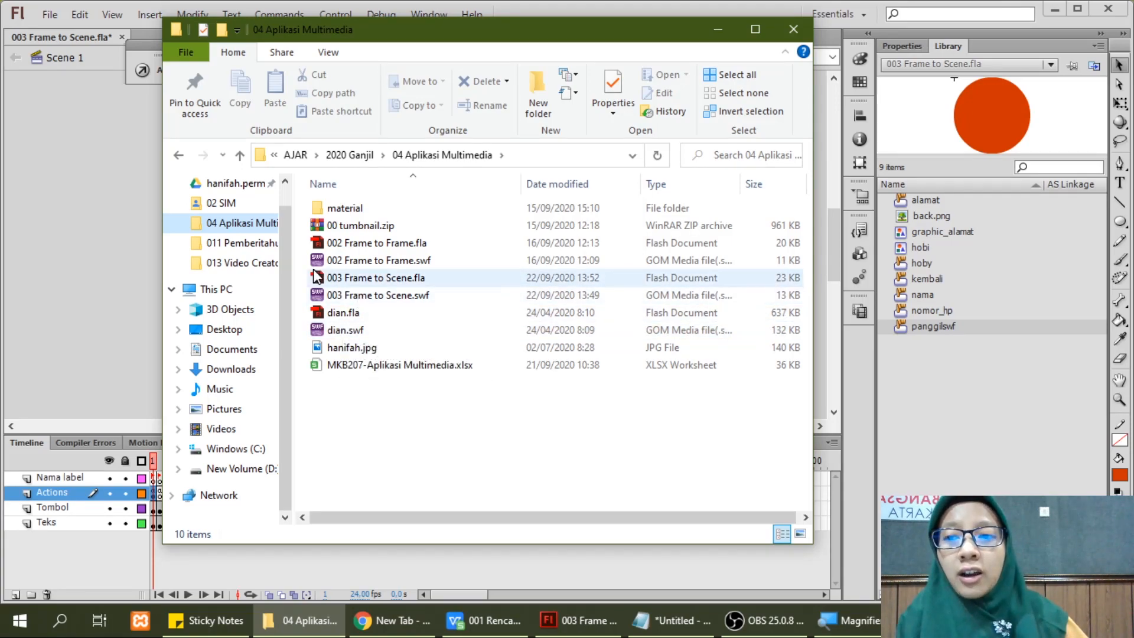
pyautogui.click(125, 228)
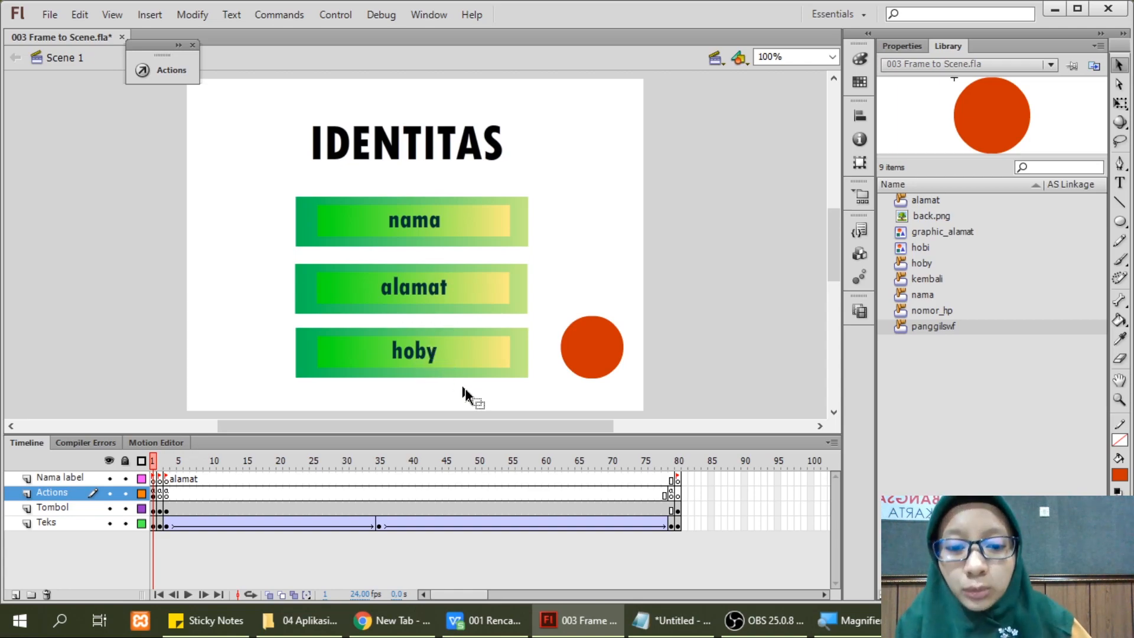
# Give the round red button on the stage the instance name panggilswfdian.
pyautogui.click(596, 361)
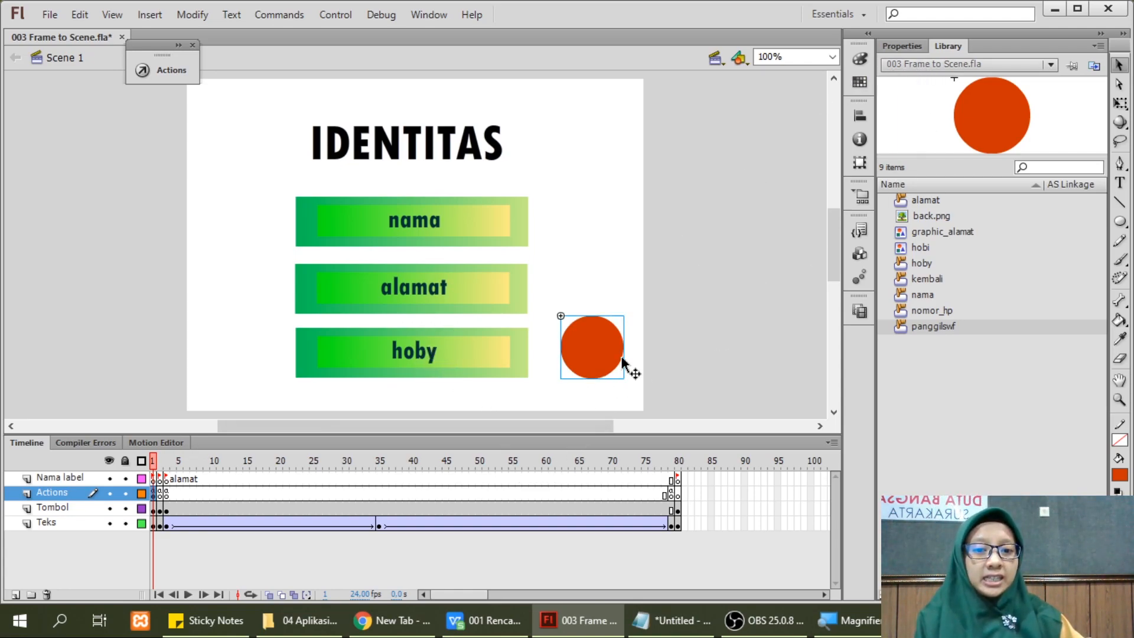
pyautogui.click(908, 47)
pyautogui.hotkey('ctrl', '=')
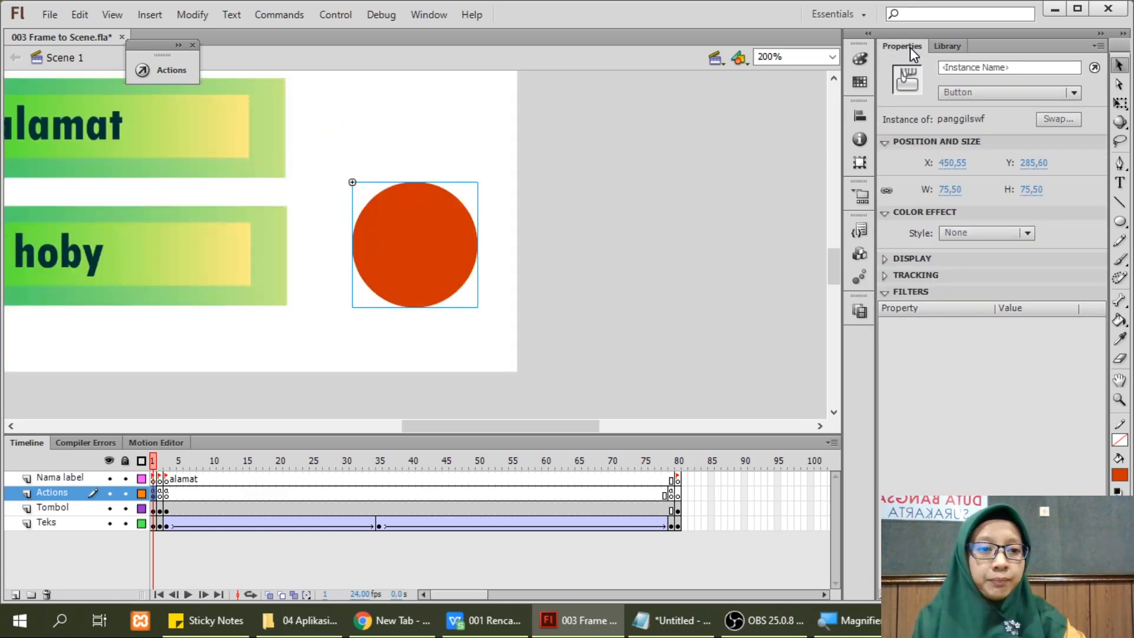
pyautogui.hotkey('ctrl', '-')
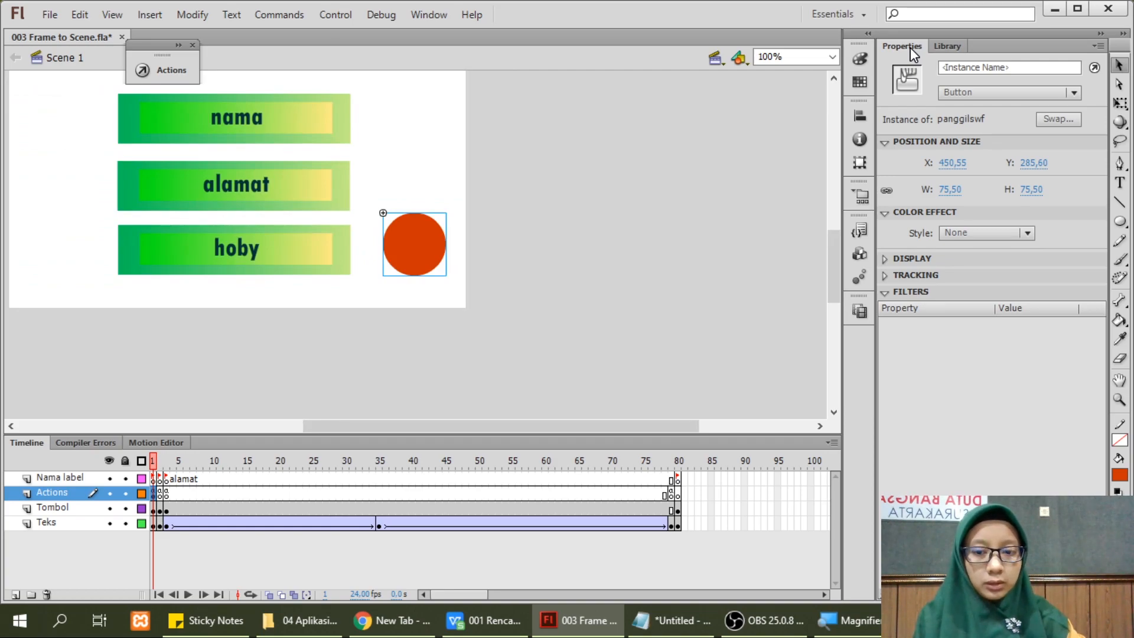
pyautogui.moveTo(582, 425); pyautogui.dragTo(475, 425)
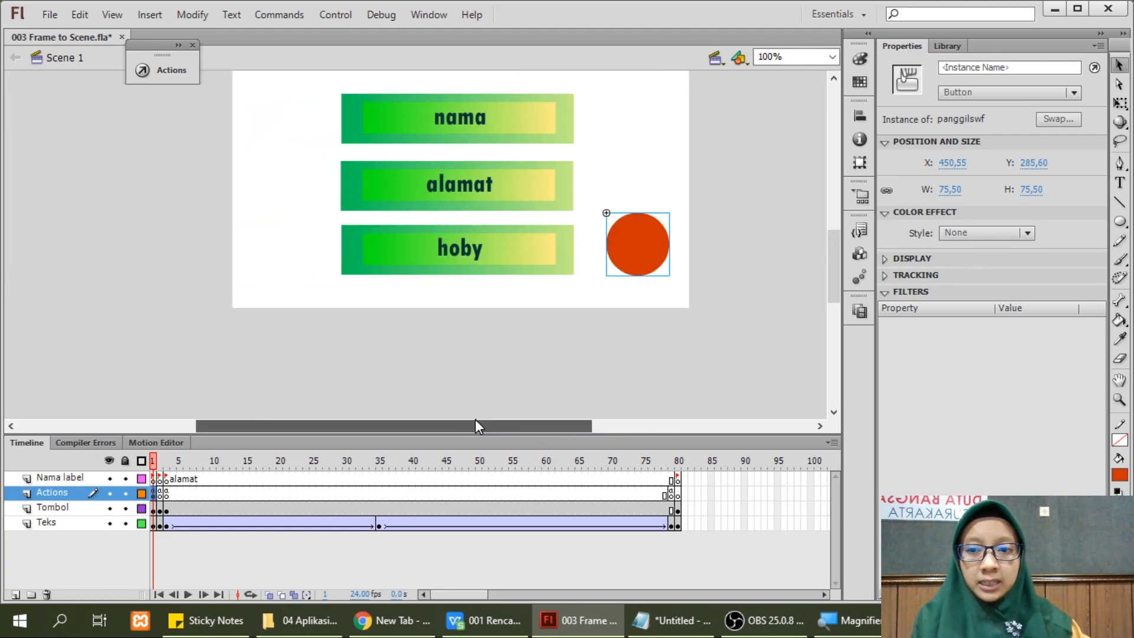
pyautogui.moveTo(838, 250); pyautogui.dragTo(834, 227)
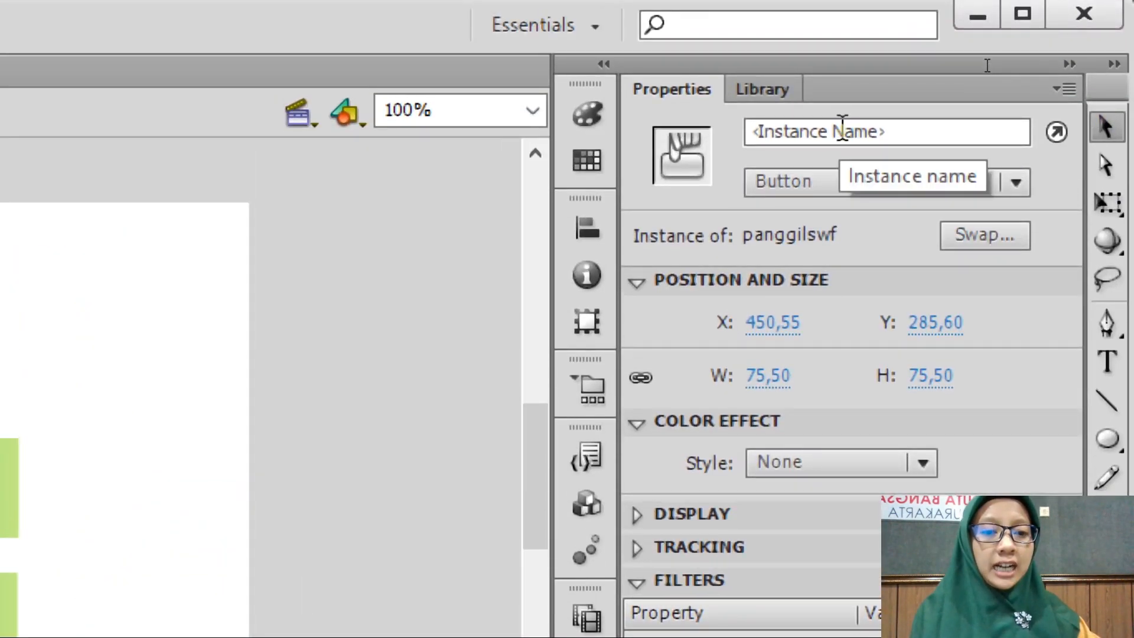
pyautogui.click(843, 127)
pyautogui.write('panggil')
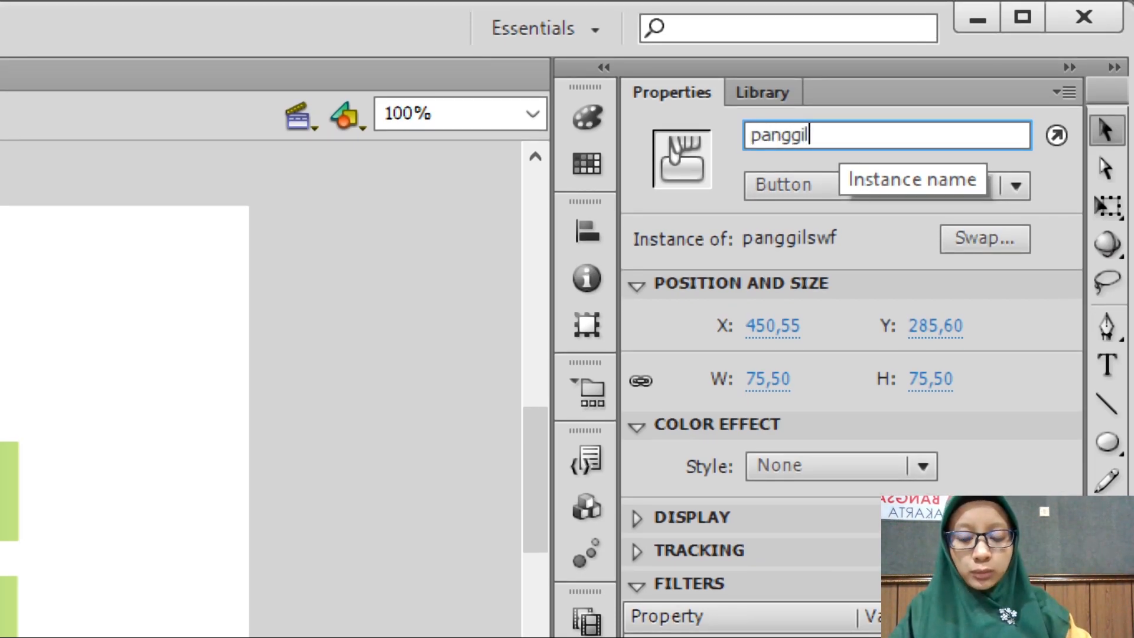
pyautogui.write('wfdian')
pyautogui.press('Return')
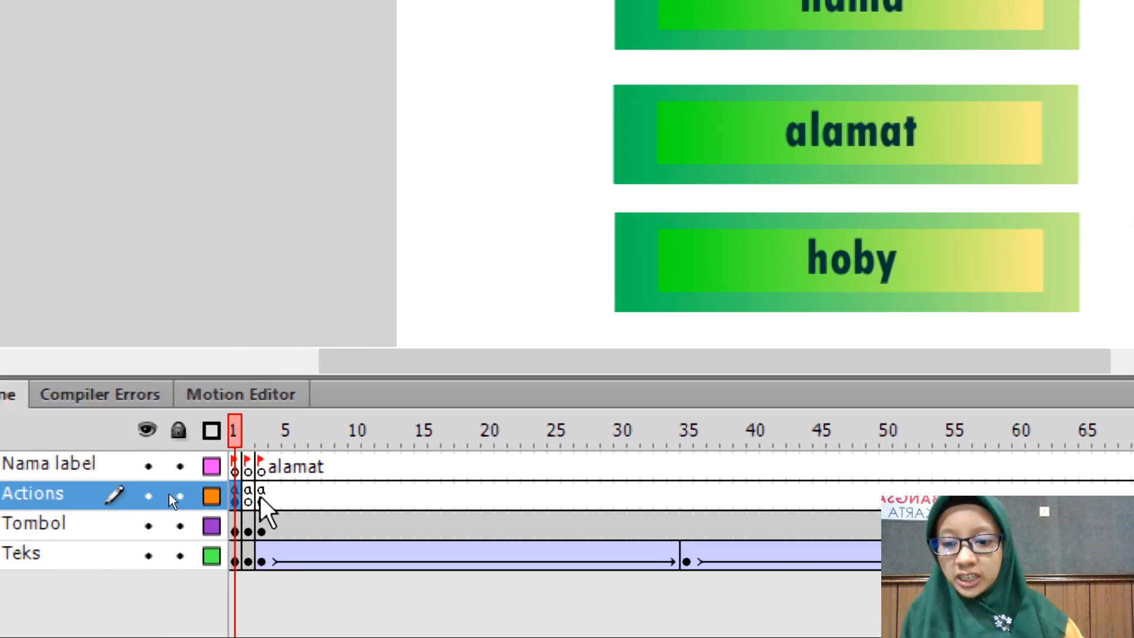
# Append the MouseEvent, URLRequest and Loader imports and the PindahSWF click handler, listening on hoby and loading bimastmik.swf, to the frame 1 script of the Actions layer.
pyautogui.rightClick(236, 500)
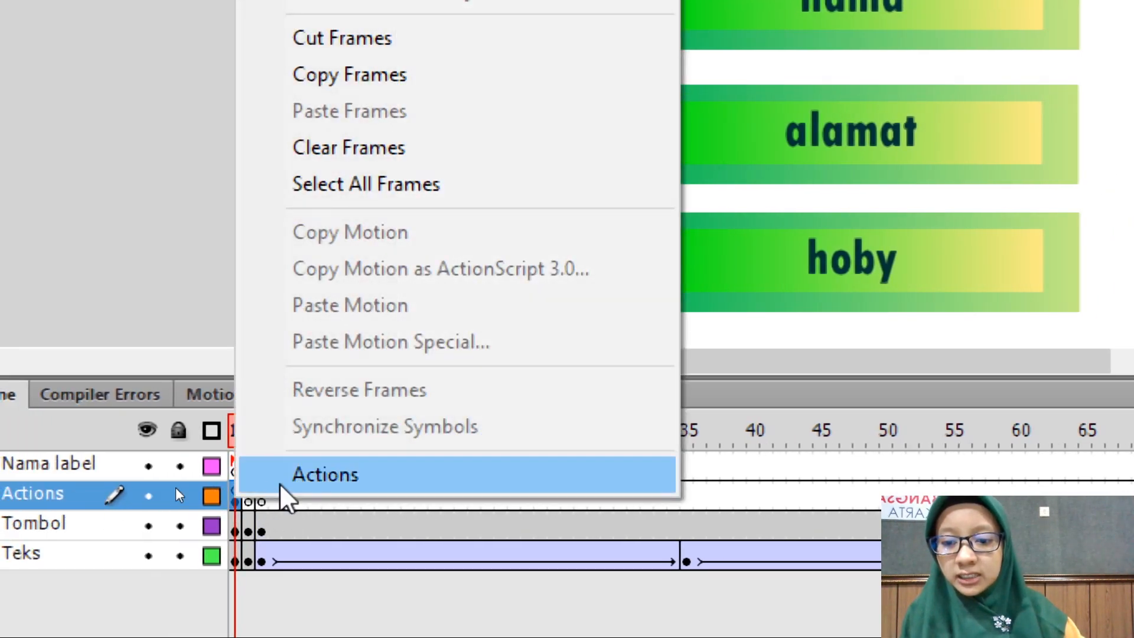
pyautogui.click(282, 482)
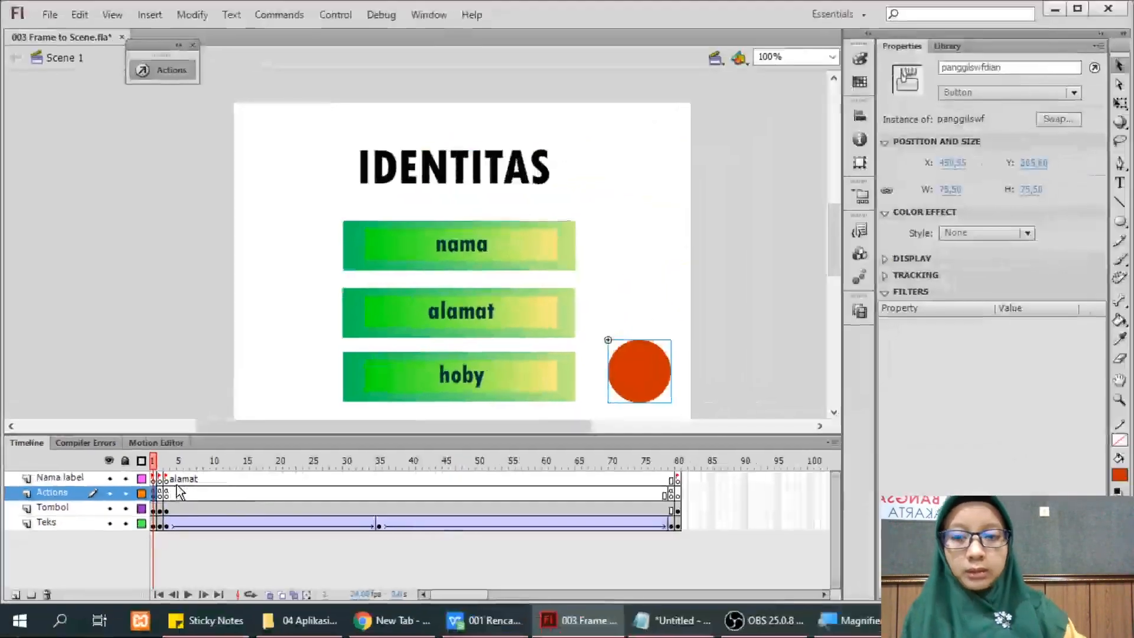
pyautogui.click(179, 73)
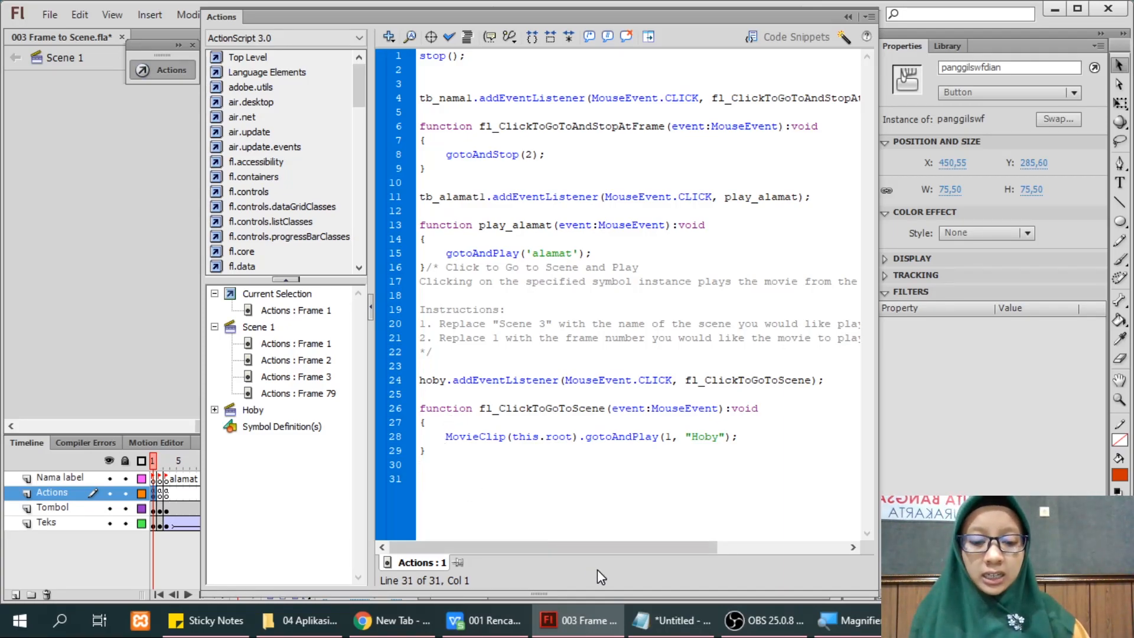
pyautogui.moveTo(650, 624)
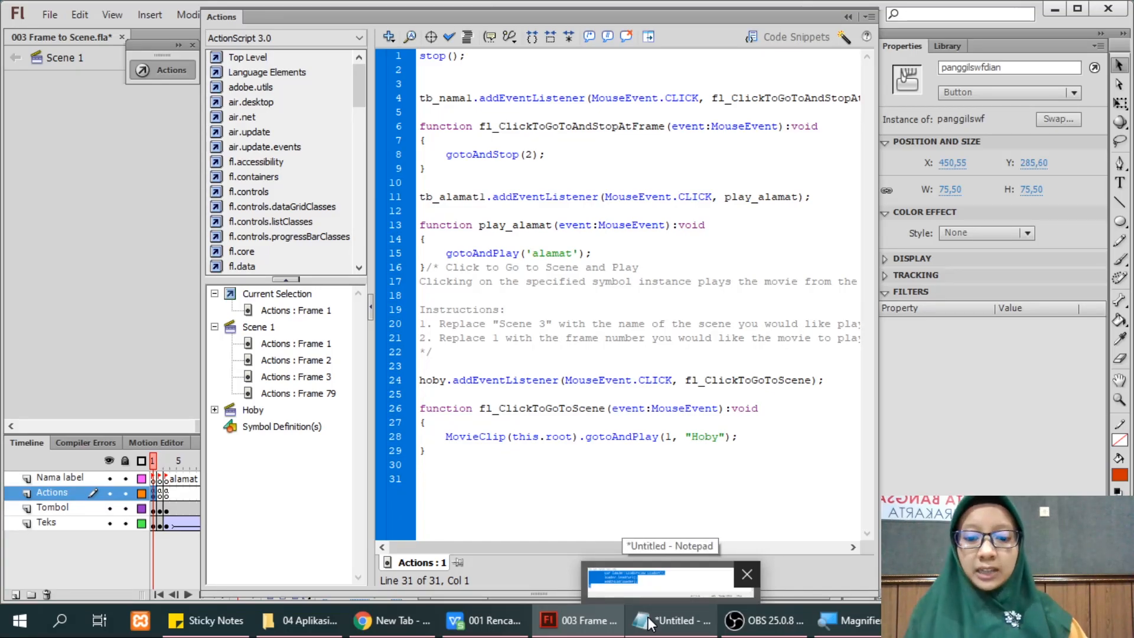
pyautogui.click(649, 624)
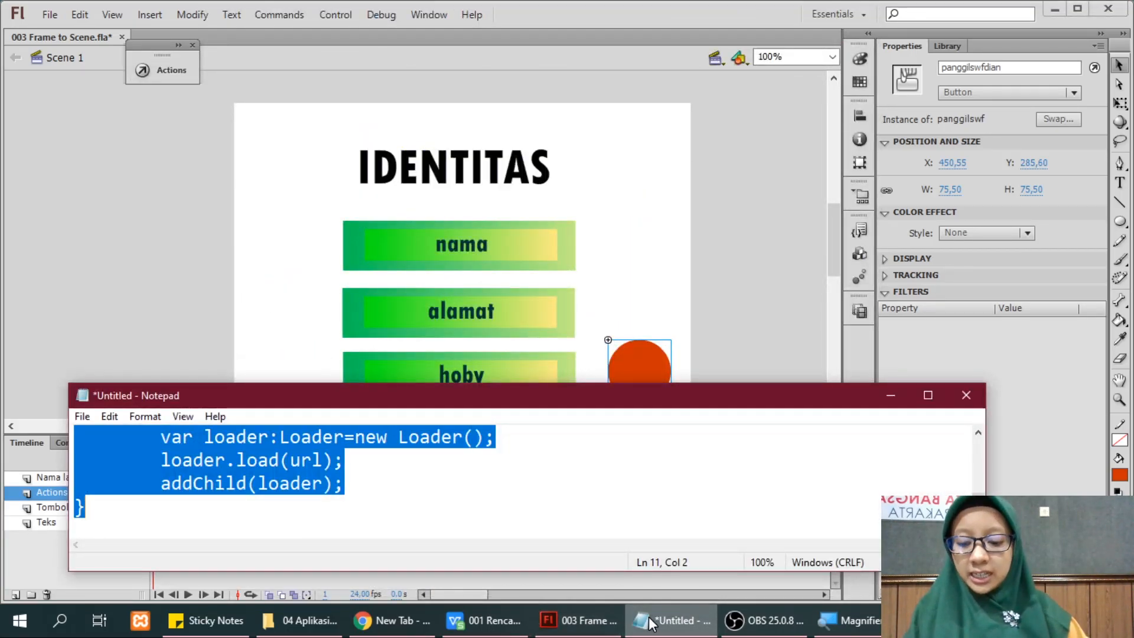
pyautogui.click(649, 624)
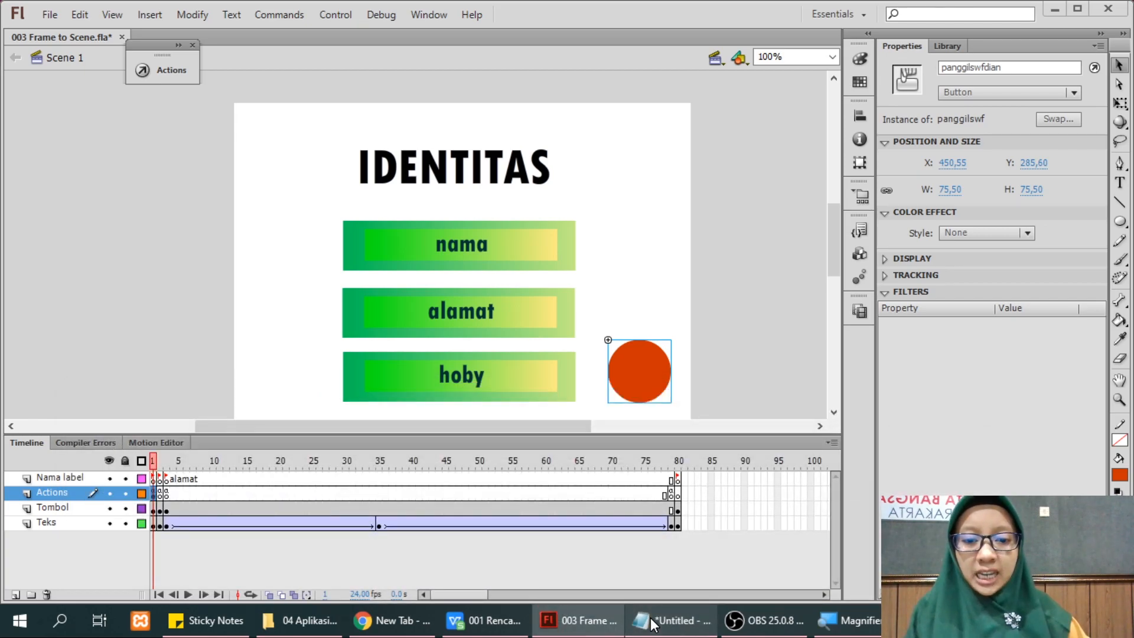
pyautogui.click(172, 73)
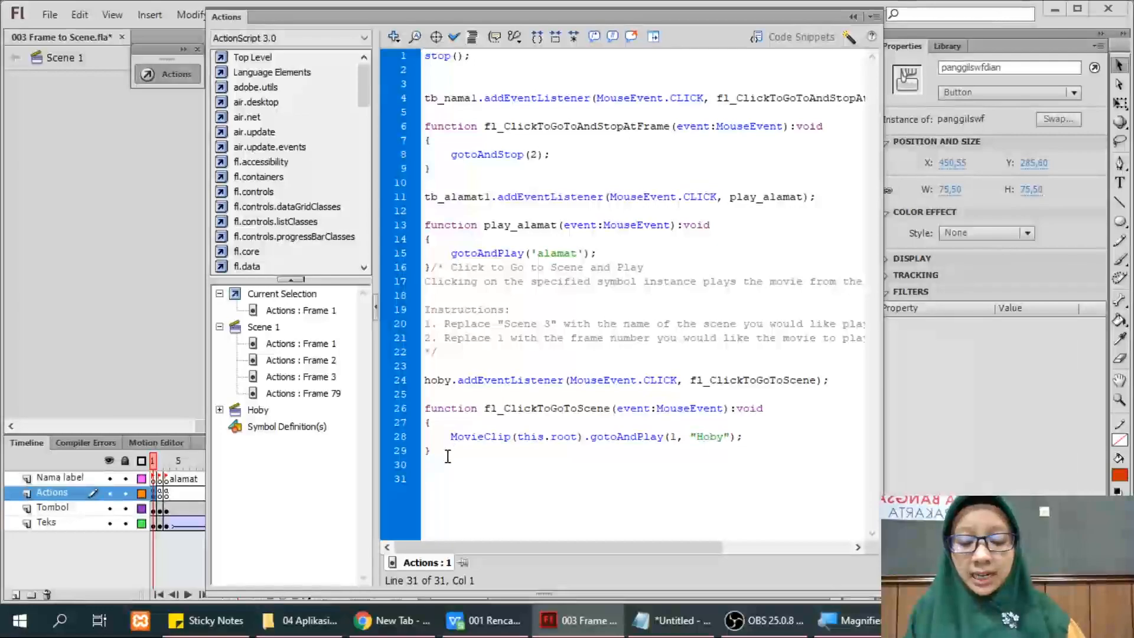
pyautogui.write('import flash.events.MouseEvent; import flash.net.URLRequest; import flash.display.Loader;  hoby.addEventListener(MouseEvent.CLICK, PindahSWF); function PindahSWF(e:MouseEvent):void{ \tvar url:URLRequest=new URLRequest("bimastmik.swf"); \tvar loader:Loader=new Loader(); \tloader.load(url); \taddChild(loader); }')
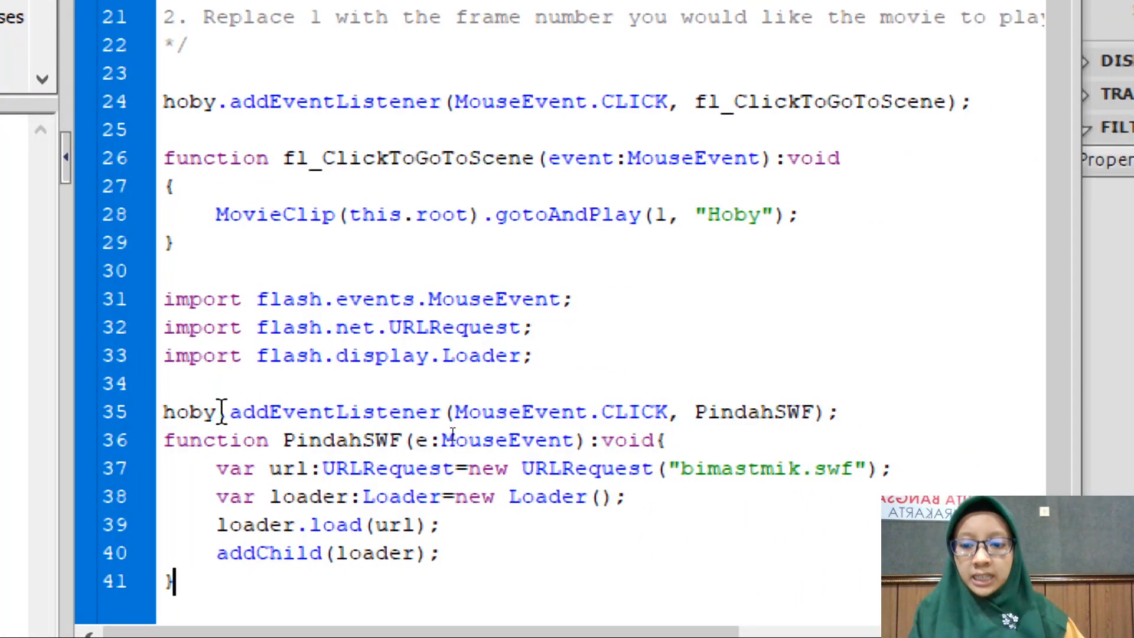
# Change the PindahSWF listener's target to panggilswfdian and the file in its URLRequest to dian.swf.
pyautogui.moveTo(214, 407); pyautogui.dragTo(170, 401)
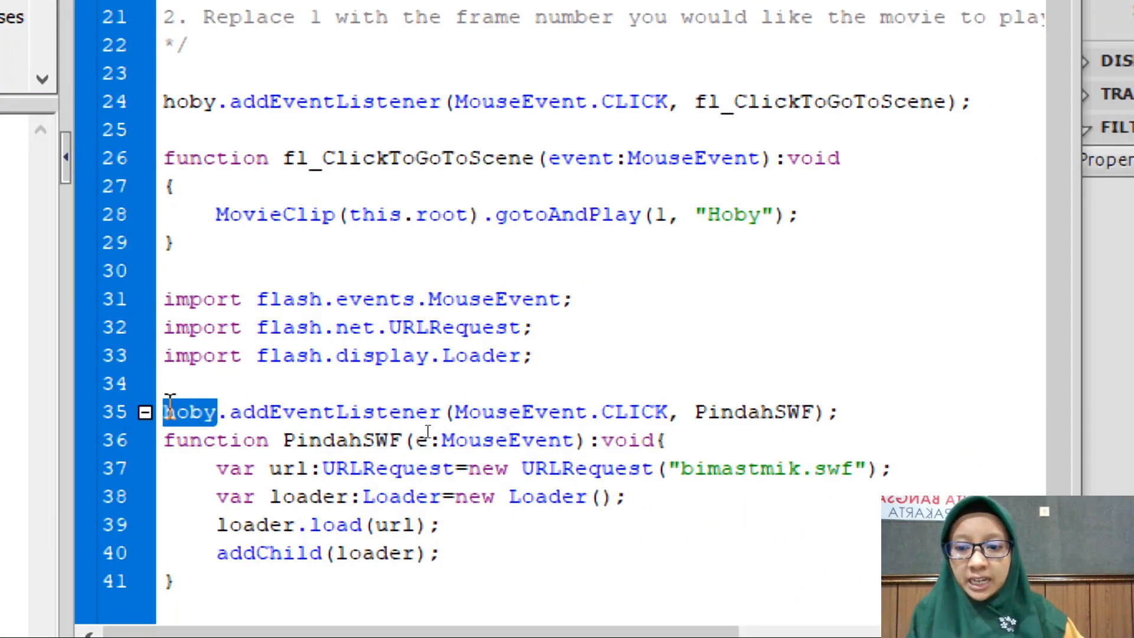
pyautogui.write('panggil')
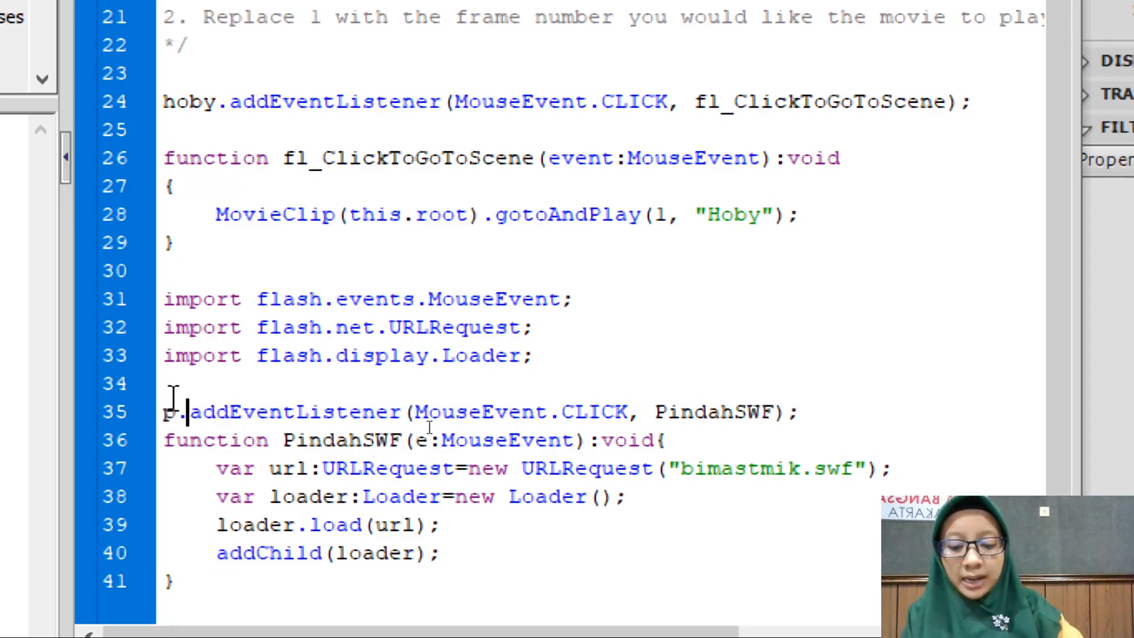
pyautogui.write('swfd')
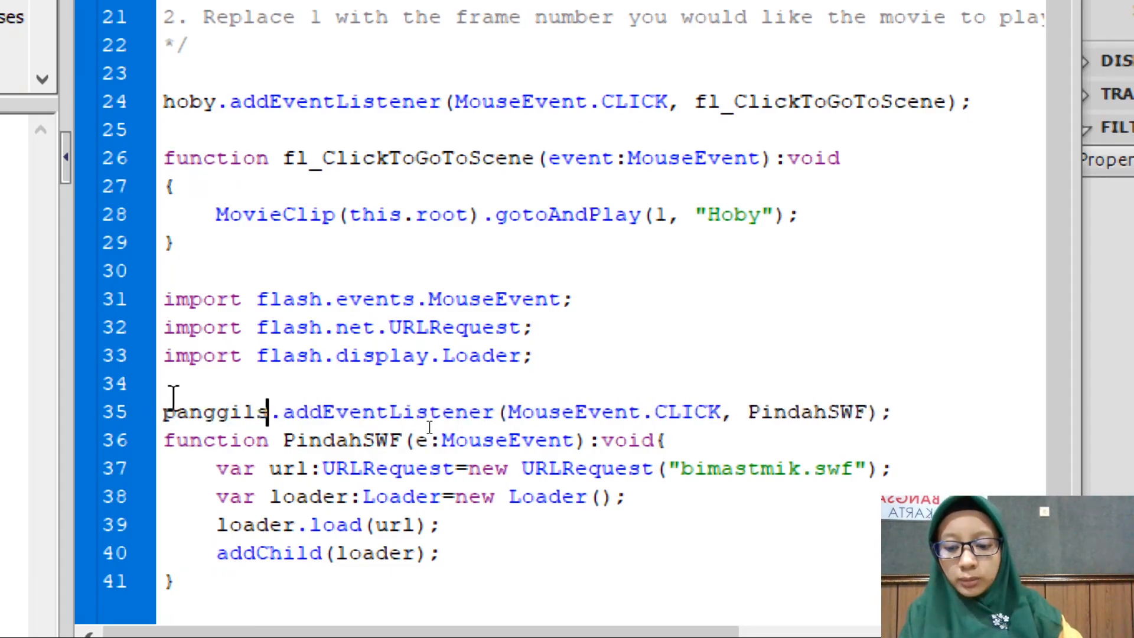
pyautogui.write('ian')
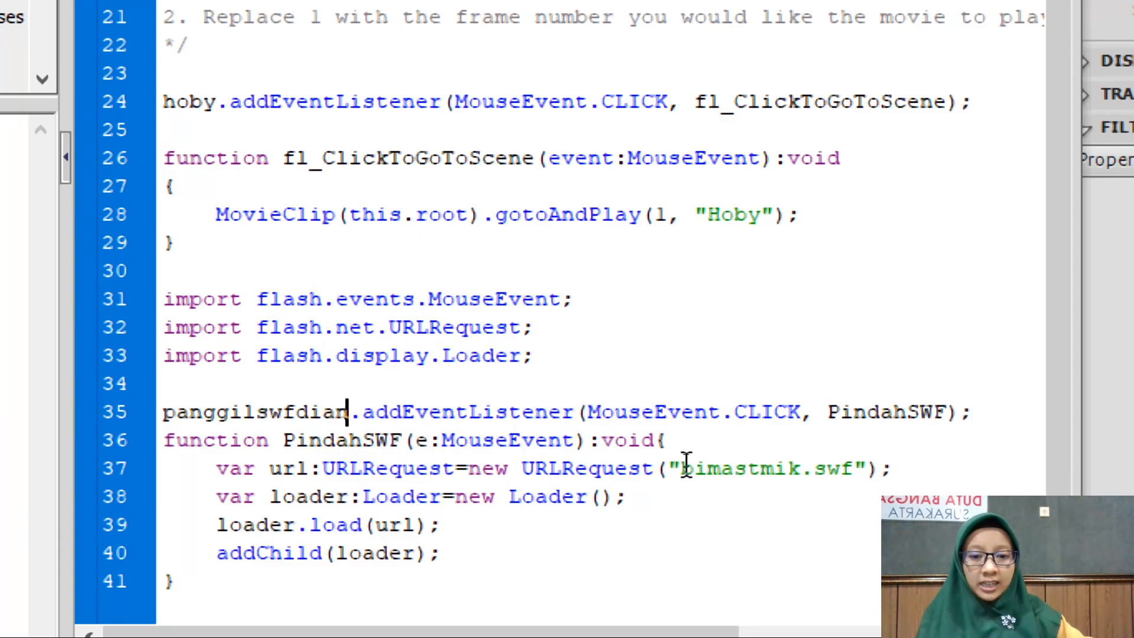
pyautogui.moveTo(688, 466); pyautogui.dragTo(800, 463)
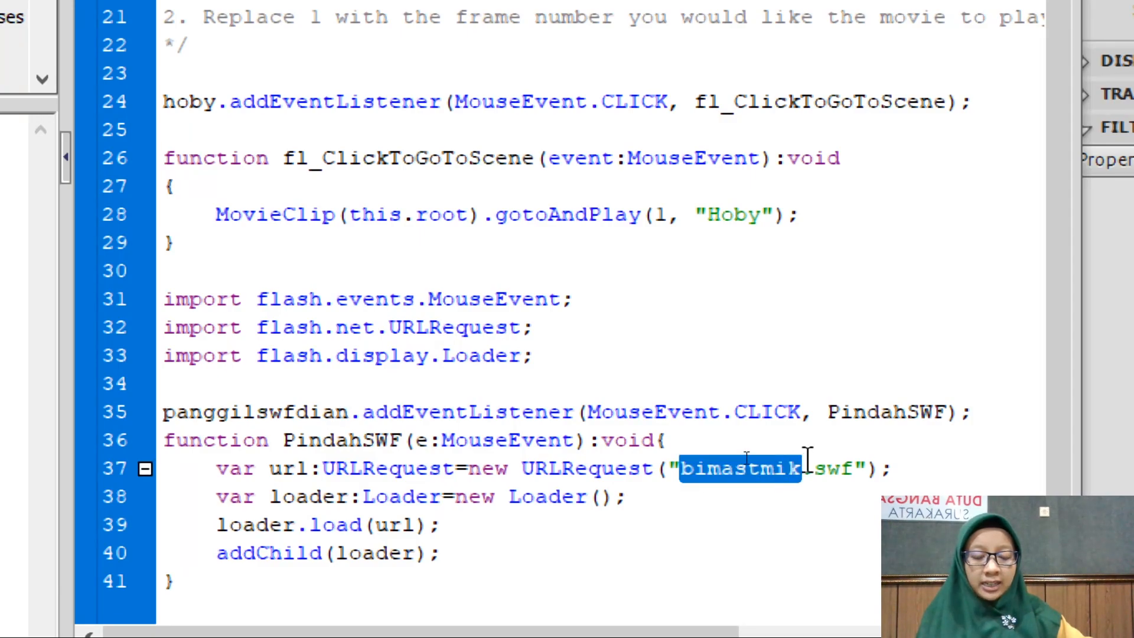
pyautogui.write('dian')
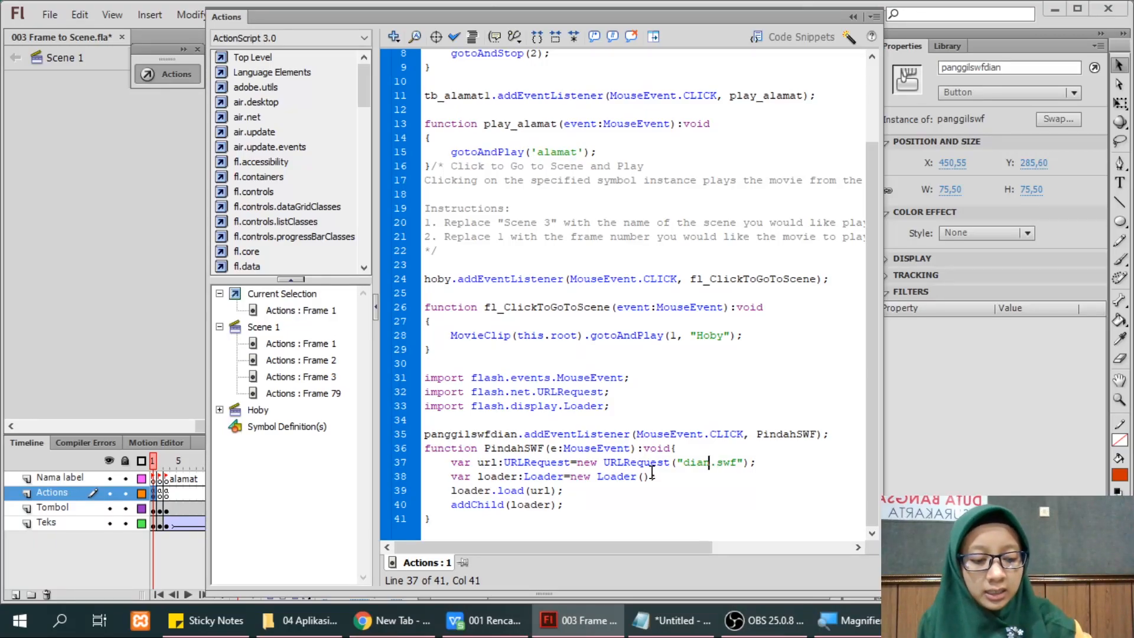
# Test the movie, trigger the round red button to load the external SWF, and close the preview.
pyautogui.hotkey('ctrl', 'Return')
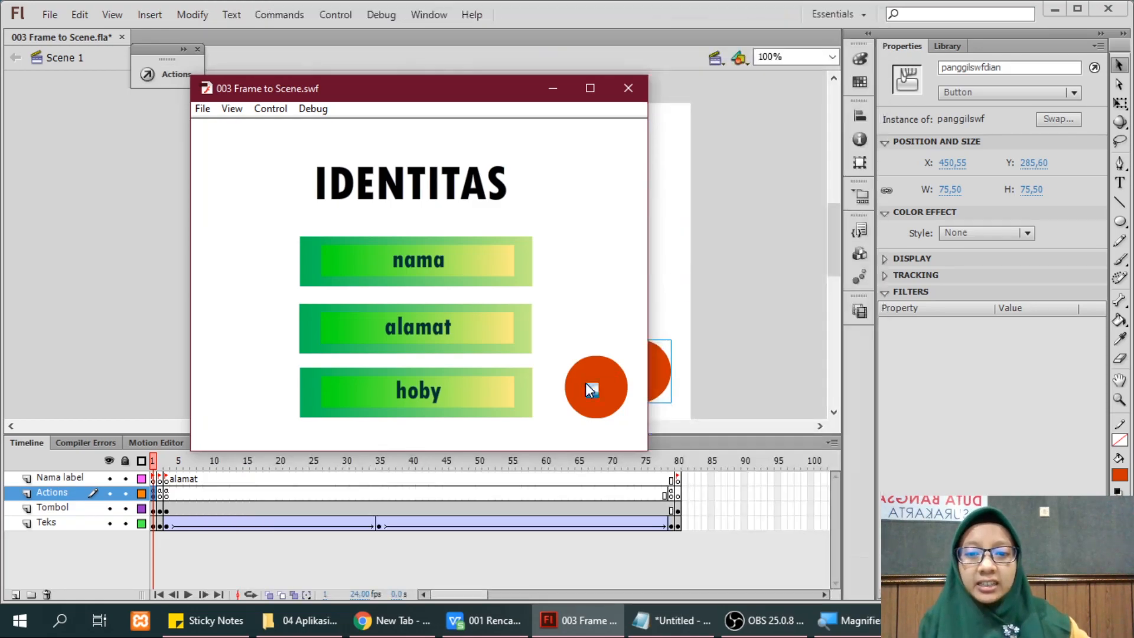
pyautogui.click(587, 389)
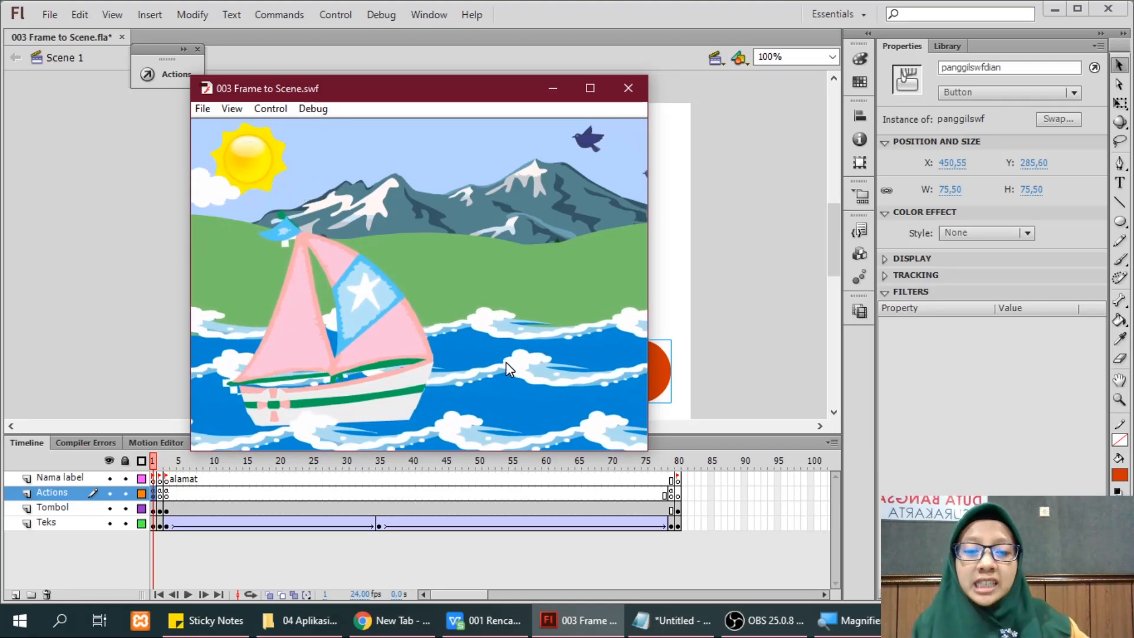
pyautogui.click(628, 90)
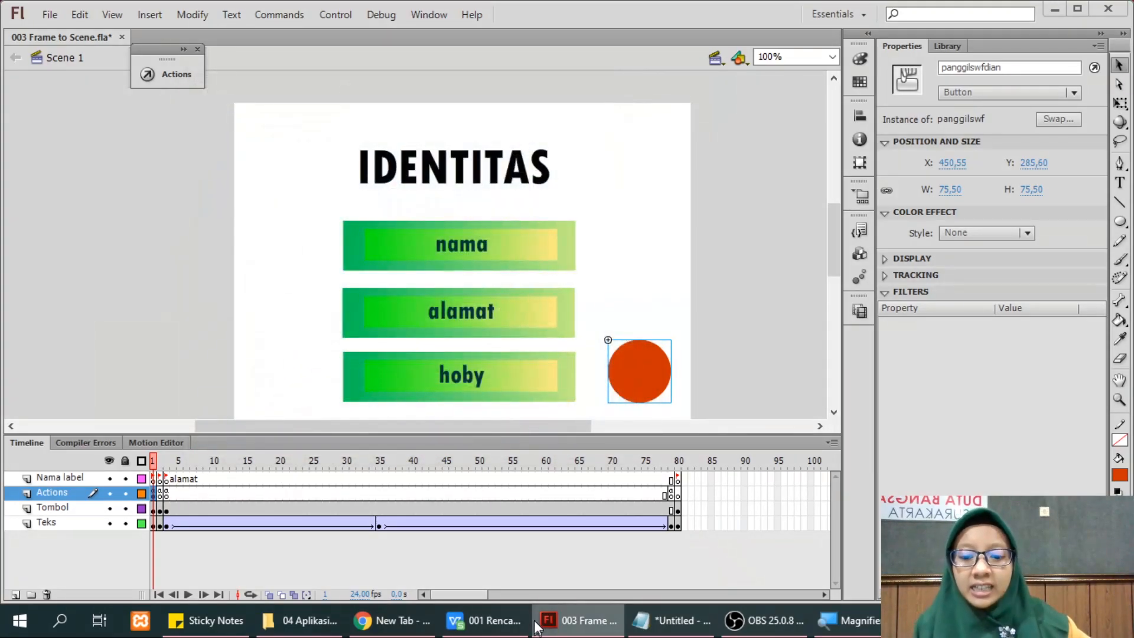
# Open dian.fla from the 04 Aplikasi Multimedia folder and examine its stage artwork and timeline layers.
pyautogui.click(301, 621)
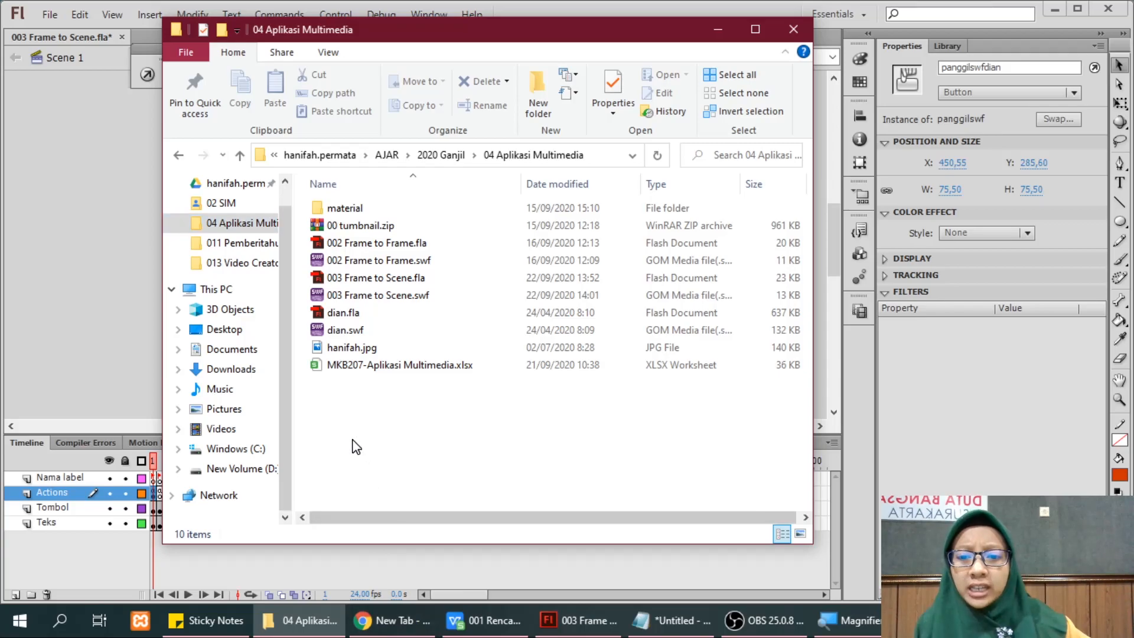
pyautogui.doubleClick(346, 314)
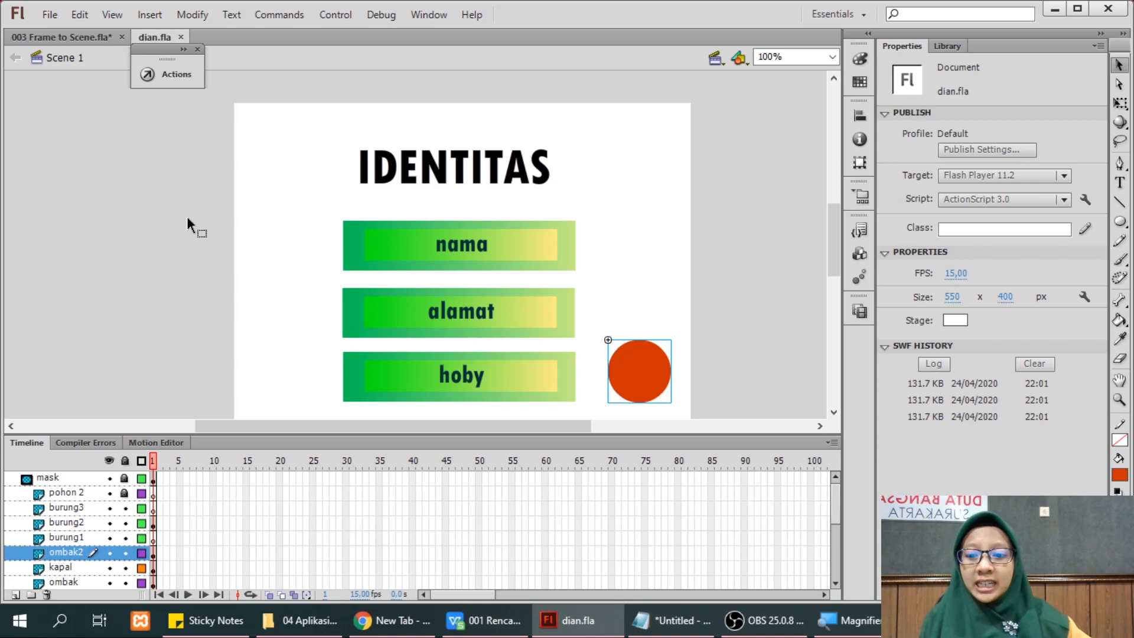
pyautogui.moveTo(183, 49); pyautogui.dragTo(173, 123)
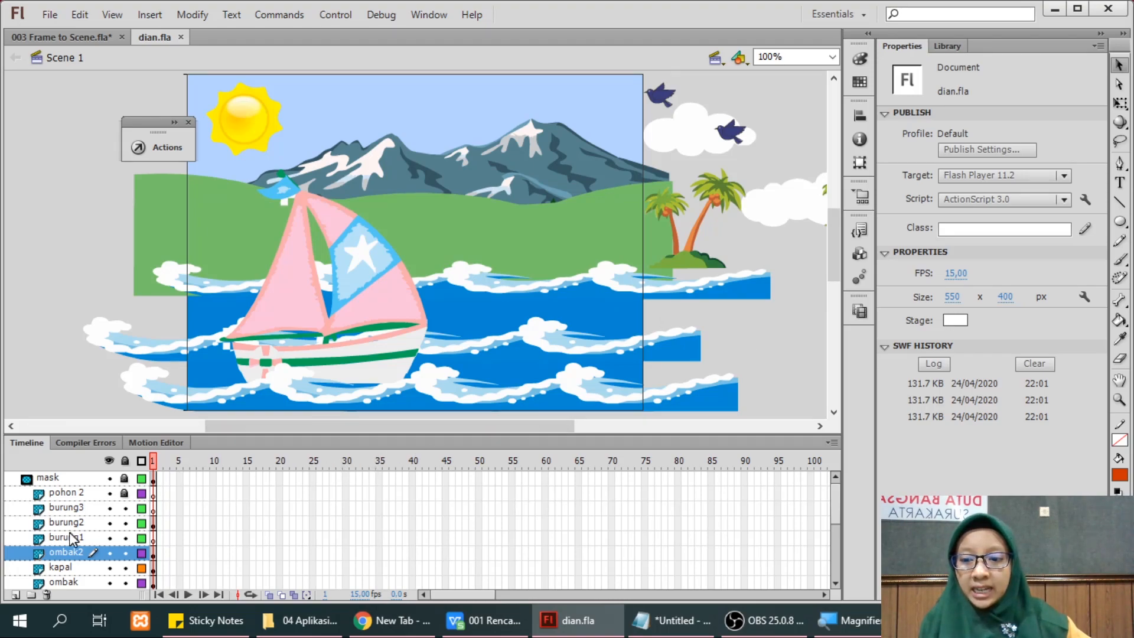
pyautogui.scroll(-5, 70, 537)
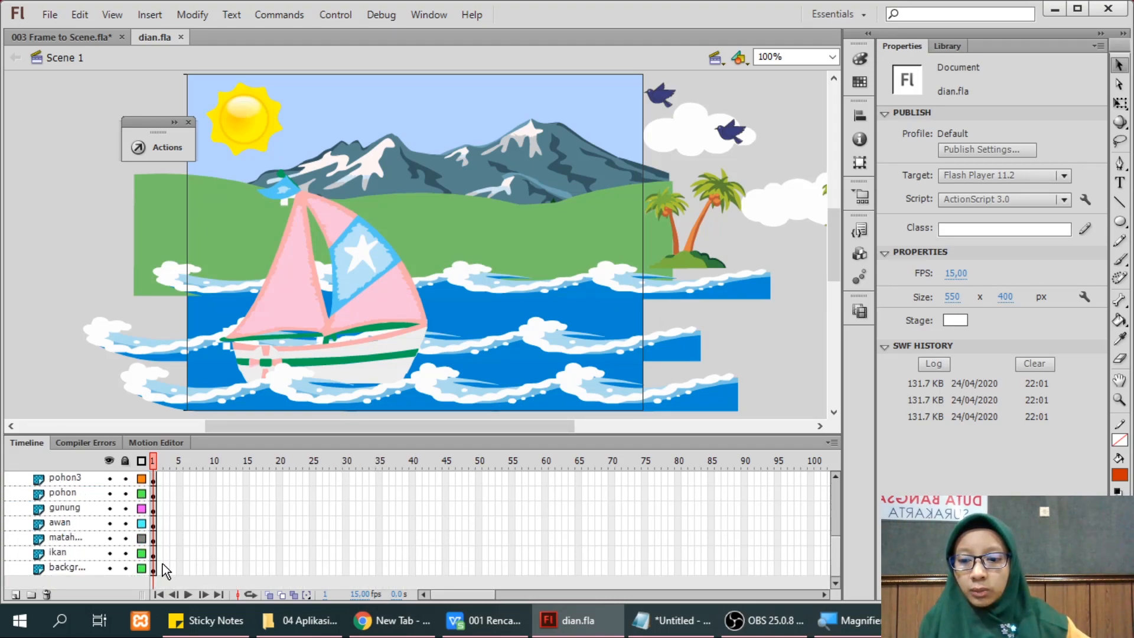
# Add a new layer above the mask layer at the head of the dian.fla layer stack.
pyautogui.scroll(5, 155, 558)
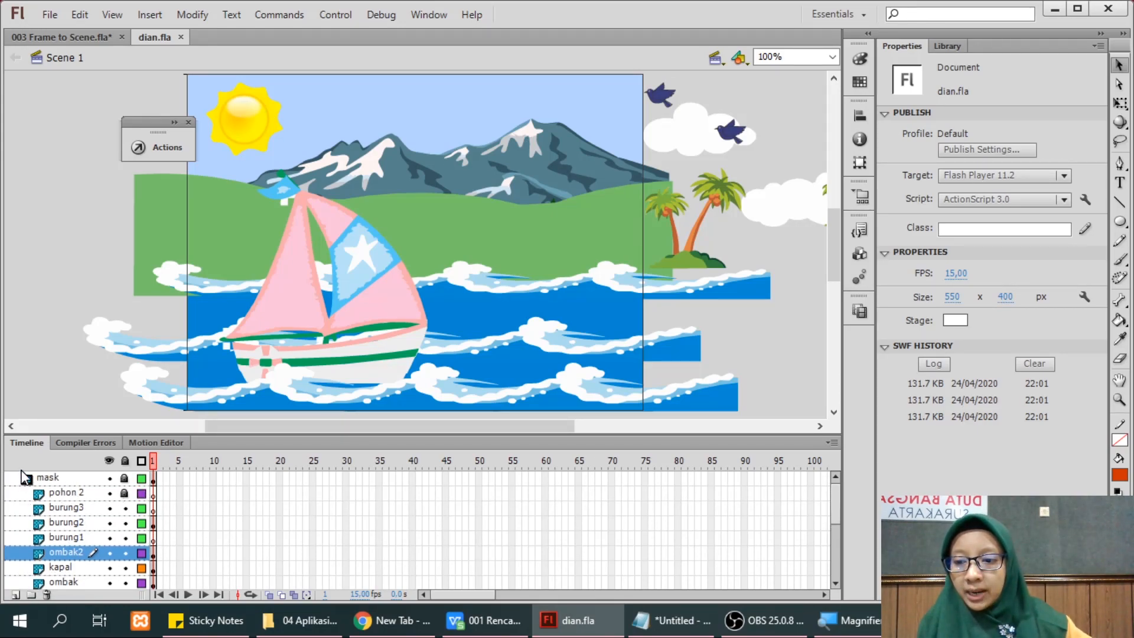
pyautogui.click(47, 477)
pyautogui.scroll(-4, 52, 523)
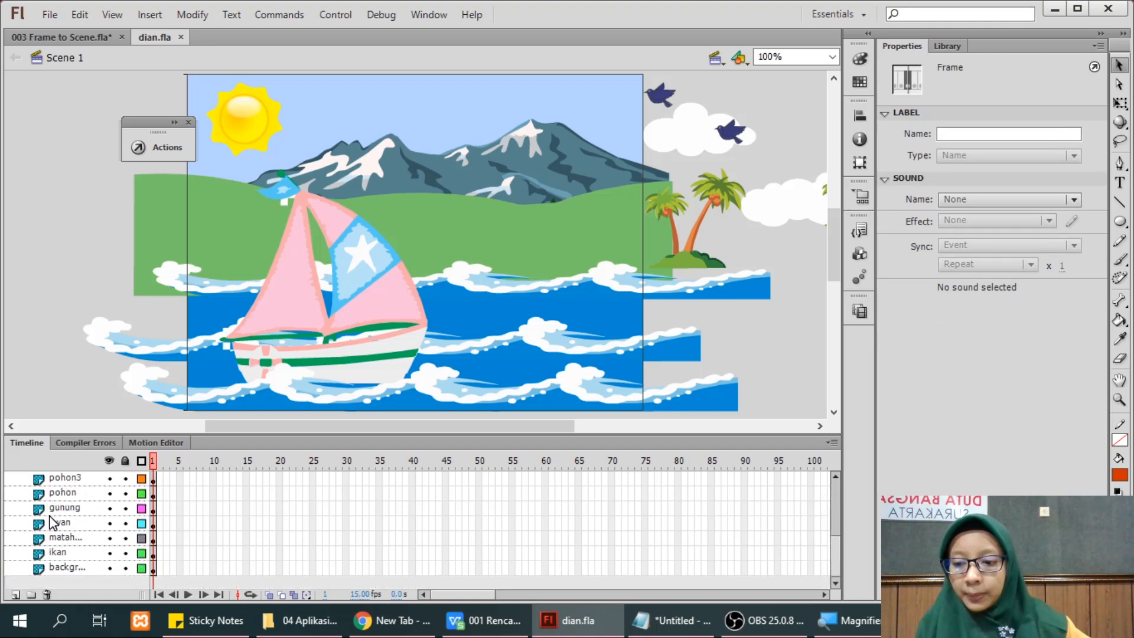
pyautogui.scroll(5, 47, 522)
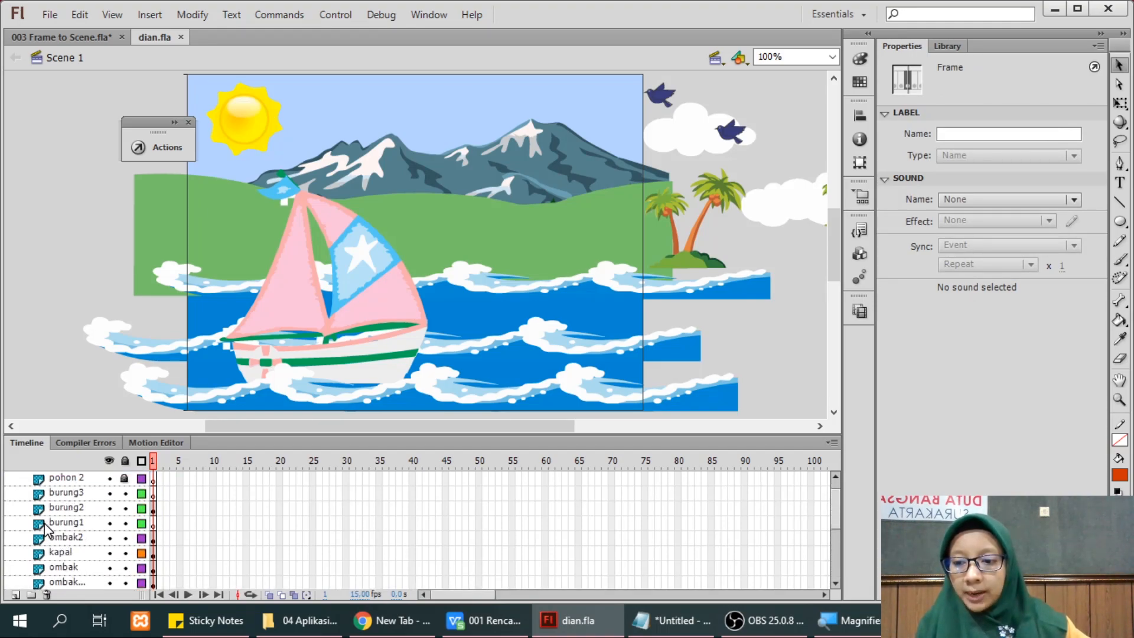
pyautogui.click(16, 595)
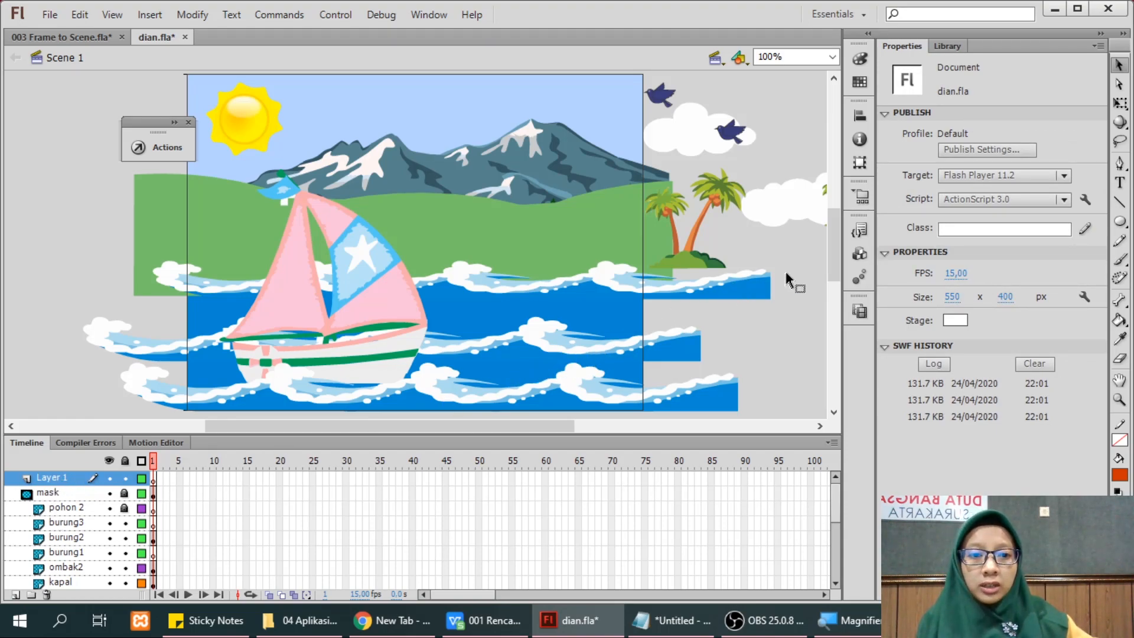
# Draw a red circle about 78 px wide with the Oval tool and place it inside the stage's upper-right corner.
pyautogui.moveTo(839, 254); pyautogui.dragTo(838, 272)
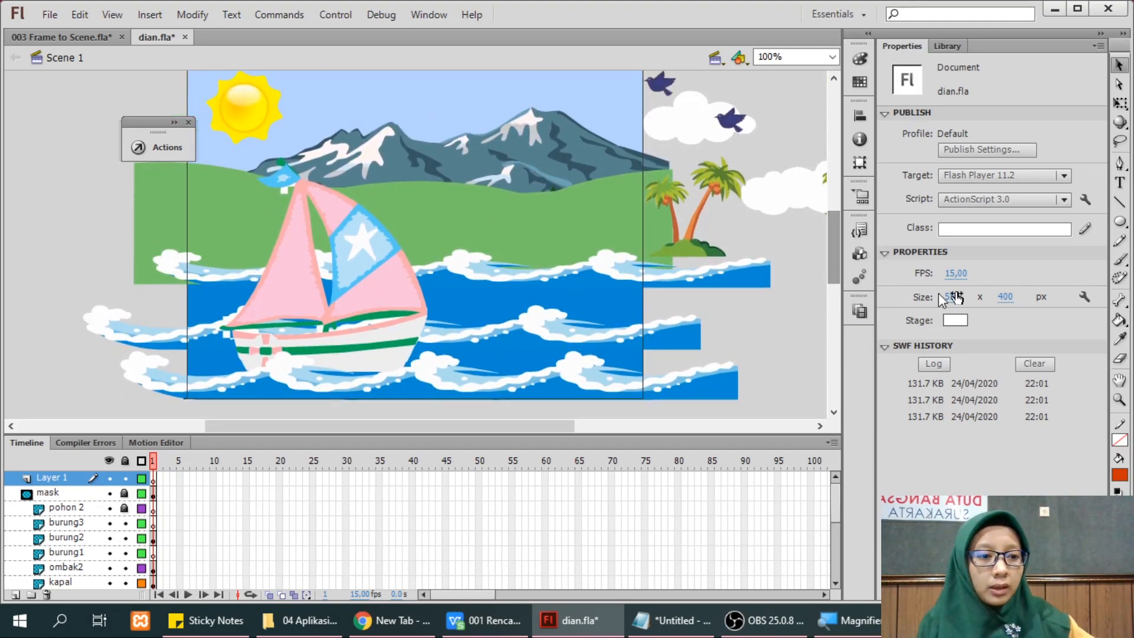
pyautogui.click(1120, 222)
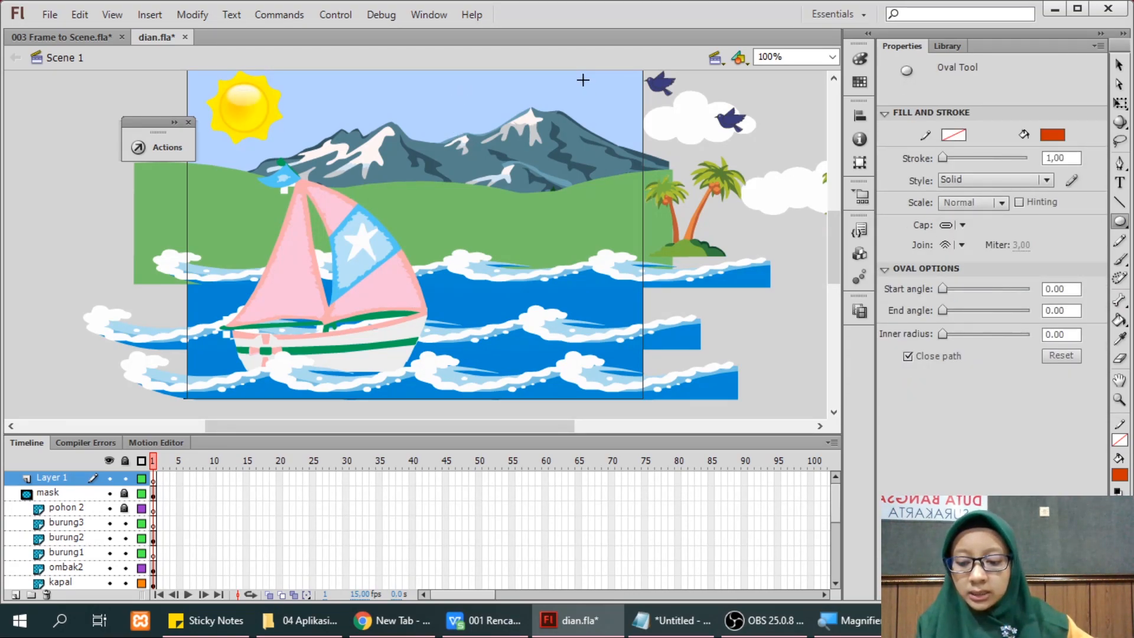
pyautogui.moveTo(579, 76); pyautogui.dragTo(644, 140)
pyautogui.scroll(3, 622, 199)
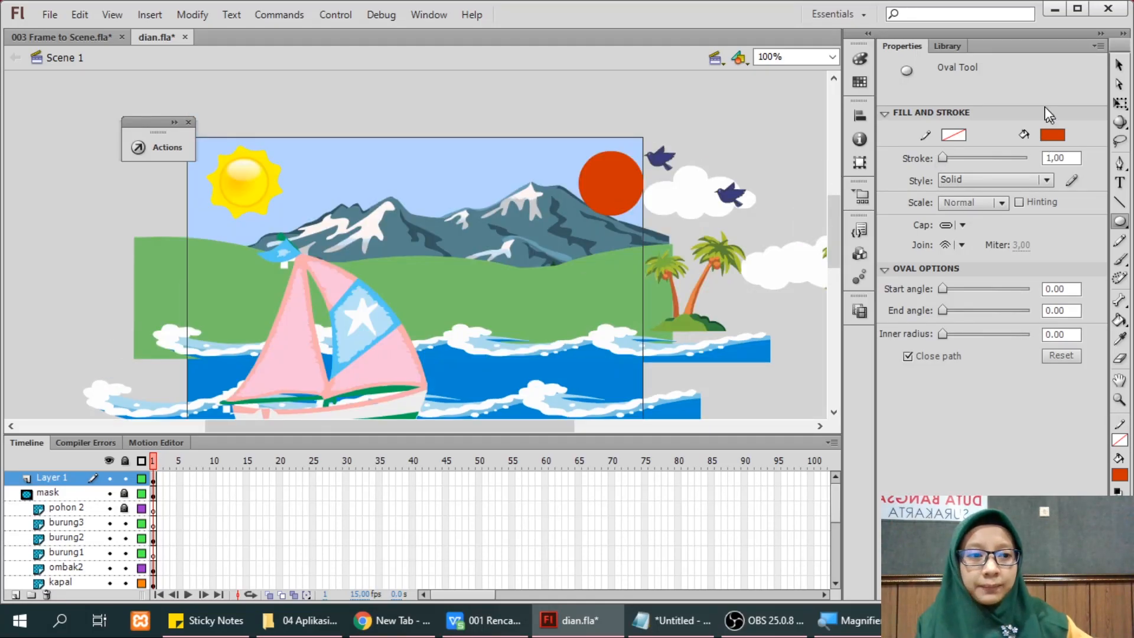
pyautogui.click(1119, 66)
pyautogui.moveTo(619, 173); pyautogui.dragTo(611, 164)
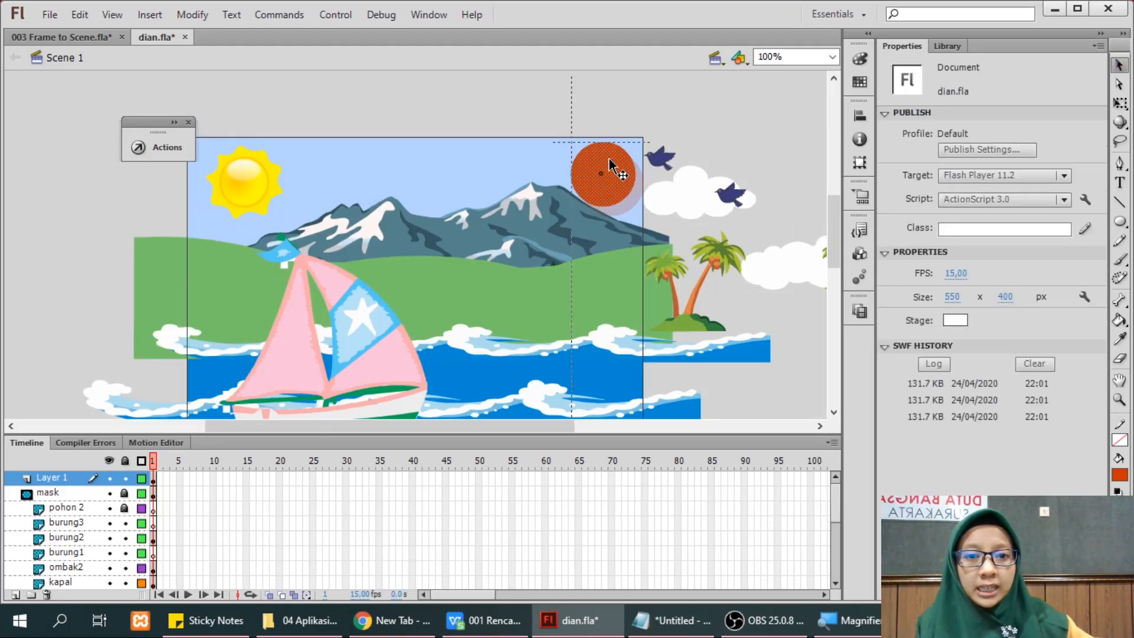
# Convert the red circle to a Button symbol named panggilswfhanifah and give its instance the name panggilswfhanifah.
pyautogui.rightClick(610, 155)
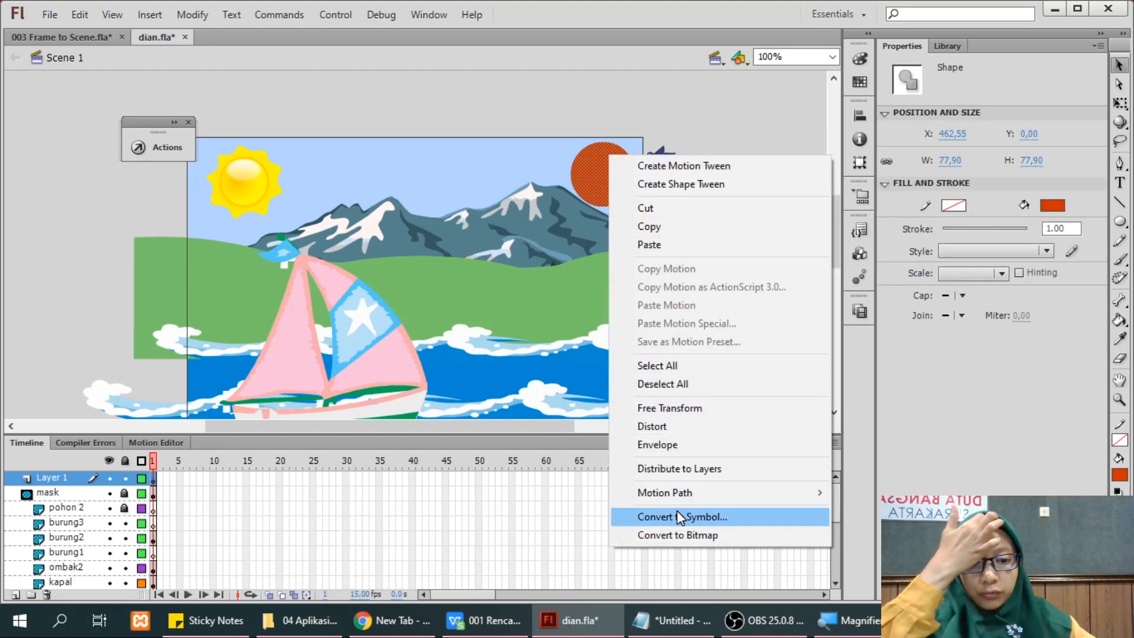
pyautogui.click(677, 511)
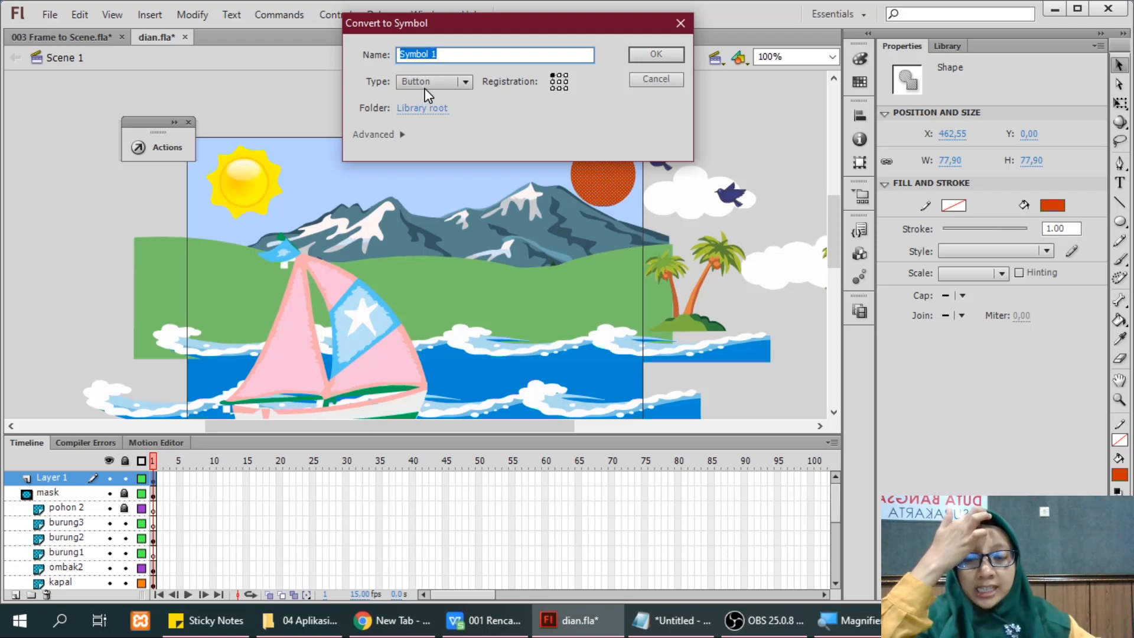
pyautogui.write('panggilswfhanifah')
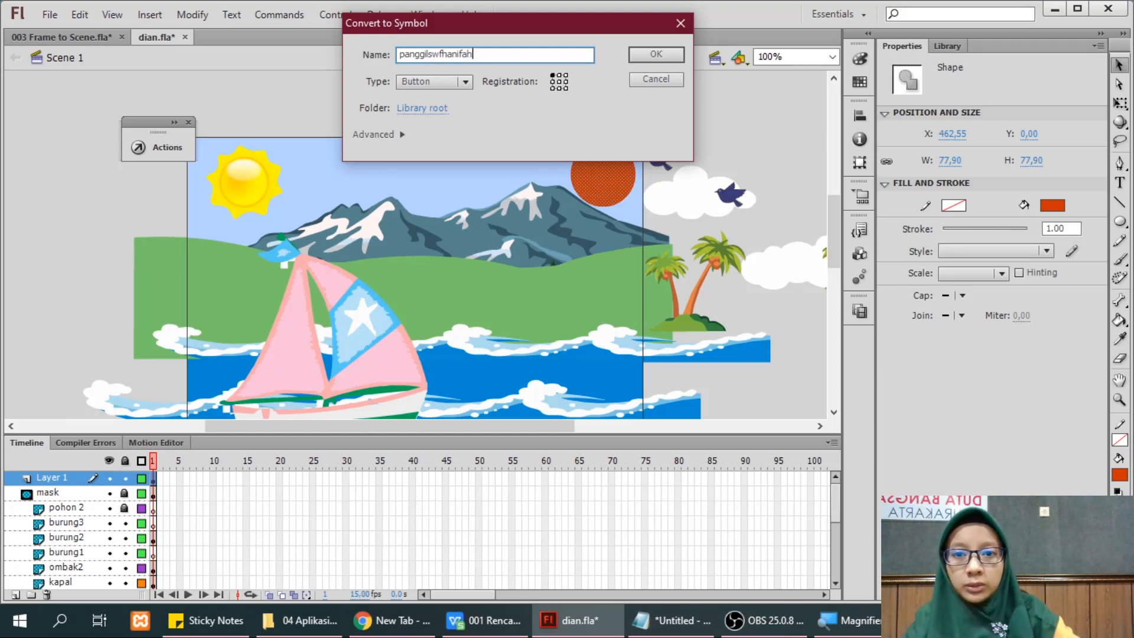
pyautogui.press('Return')
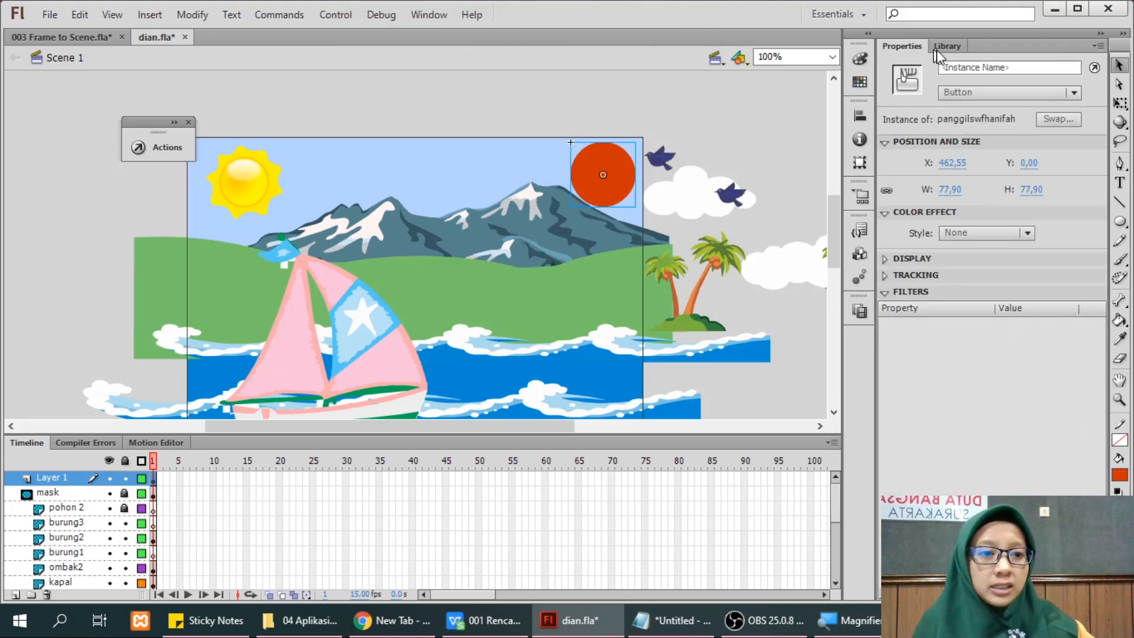
pyautogui.click(969, 63)
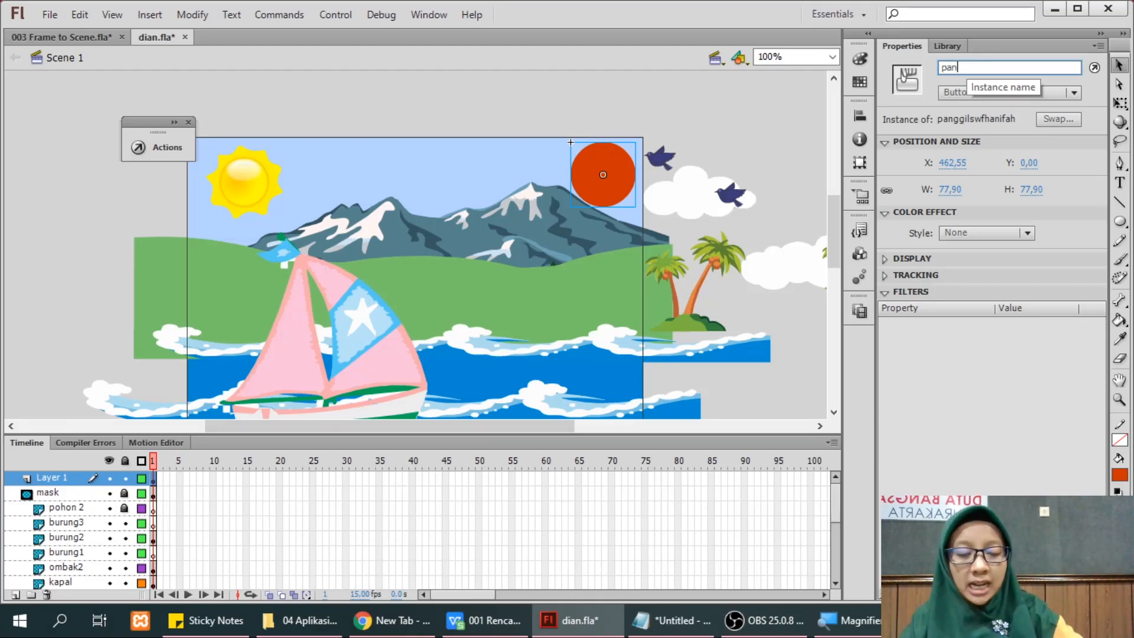
pyautogui.write('panggilswfhanifah')
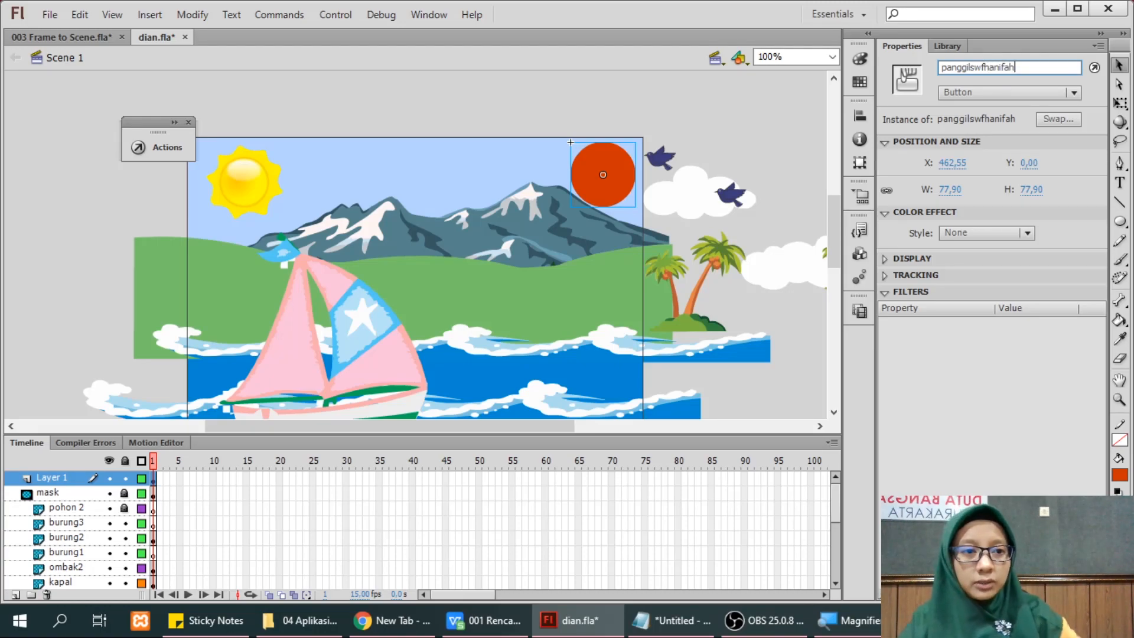
# Copy the imports and the PindahSWF listener and function, lines 31 to 41, from the 003 Frame to Scene.fla script and return to dian.fla.
pyautogui.click(608, 176)
pyautogui.rightClick(608, 177)
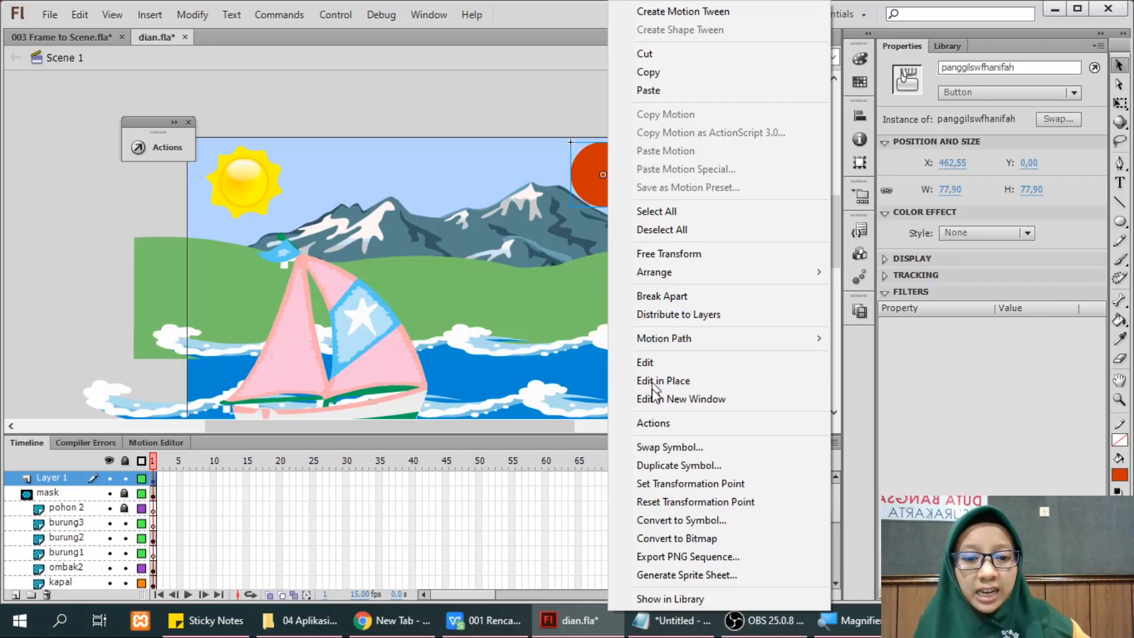
pyautogui.click(657, 423)
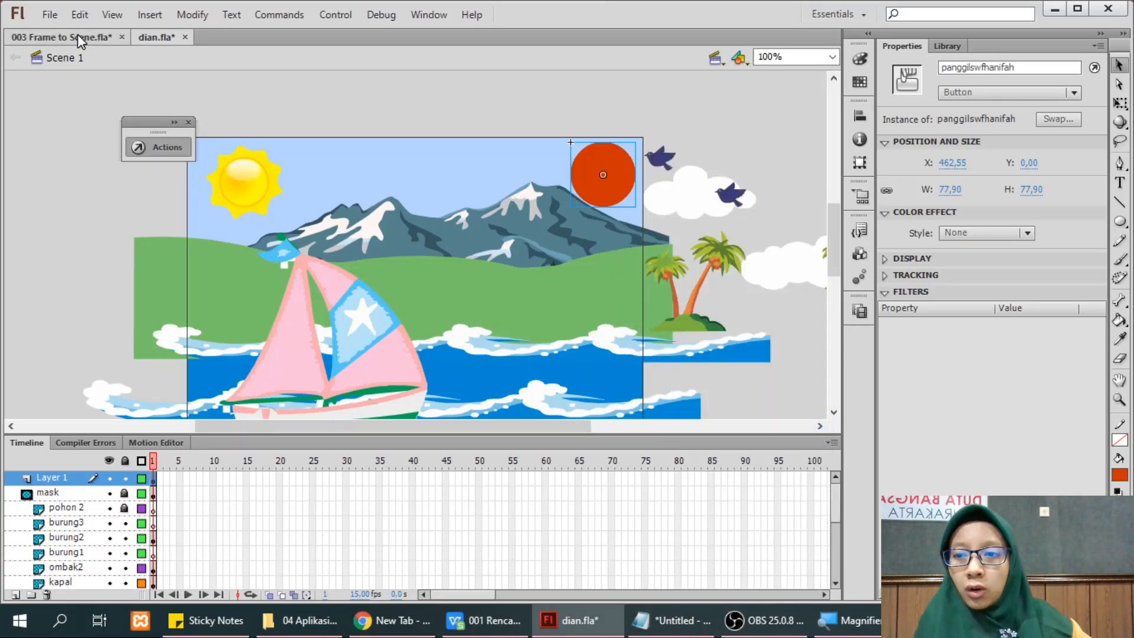
pyautogui.click(77, 36)
pyautogui.moveTo(463, 518); pyautogui.dragTo(417, 374)
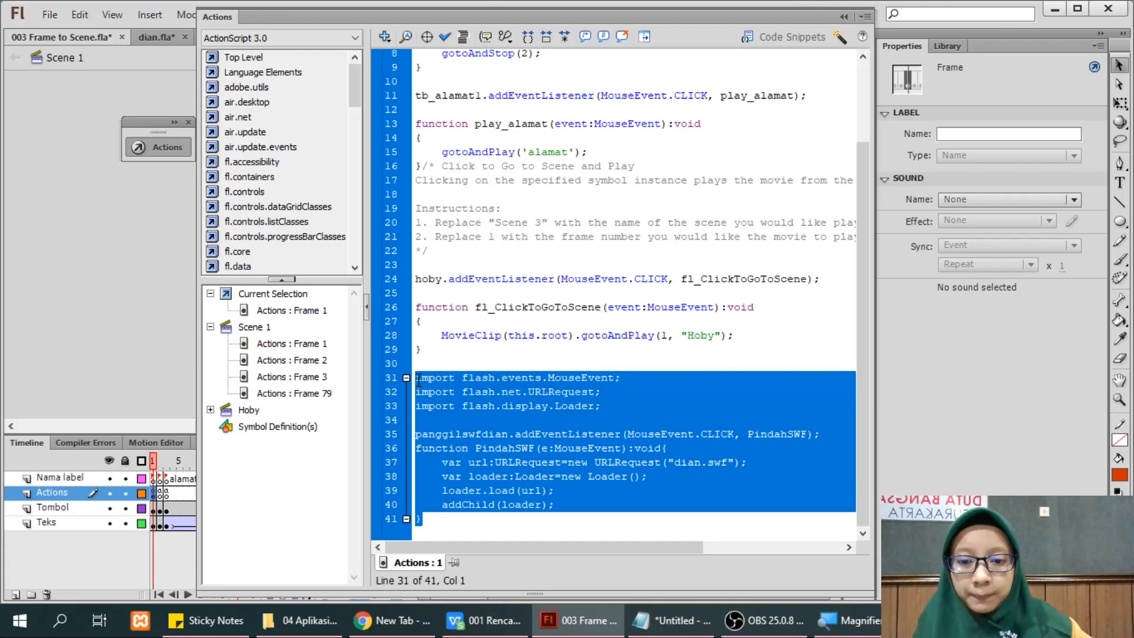
pyautogui.click(153, 37)
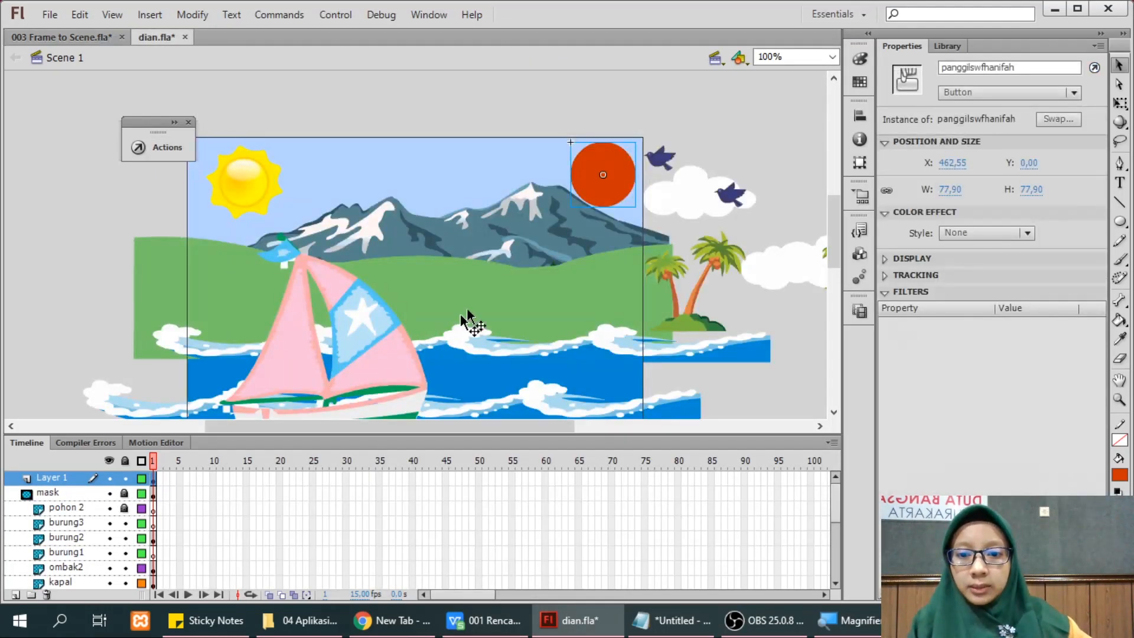
pyautogui.rightClick(594, 182)
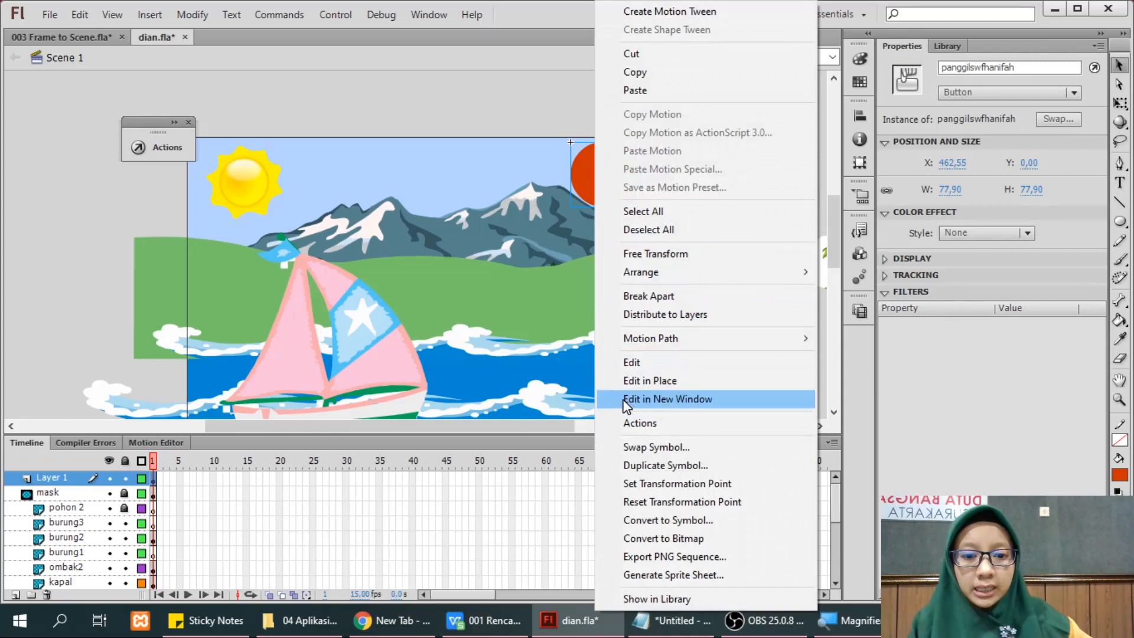
pyautogui.click(638, 422)
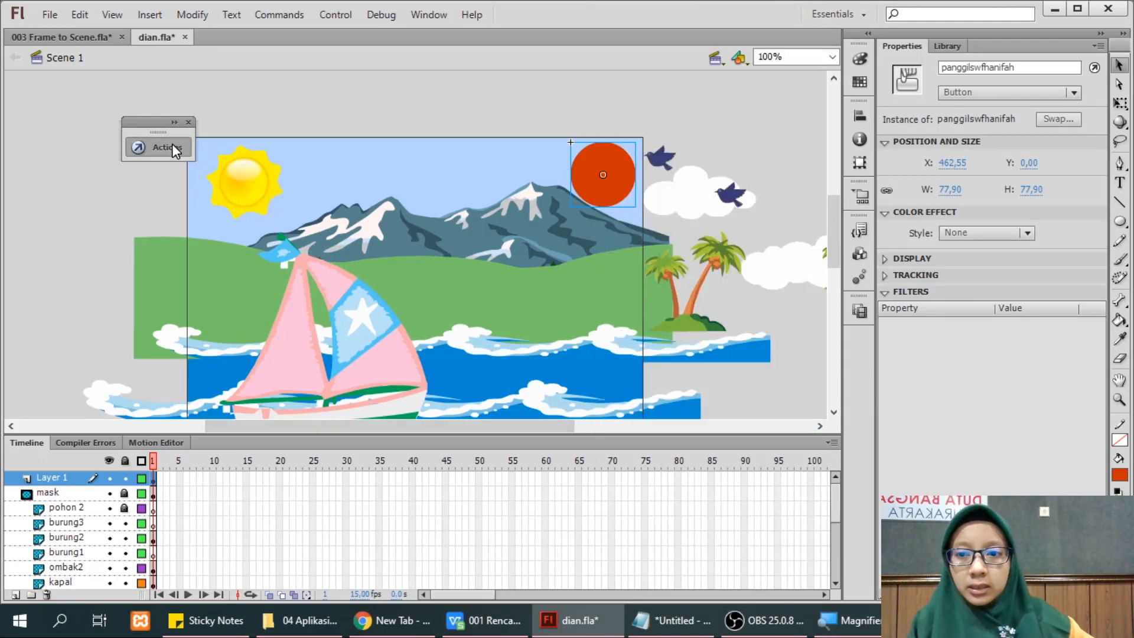
pyautogui.click(172, 144)
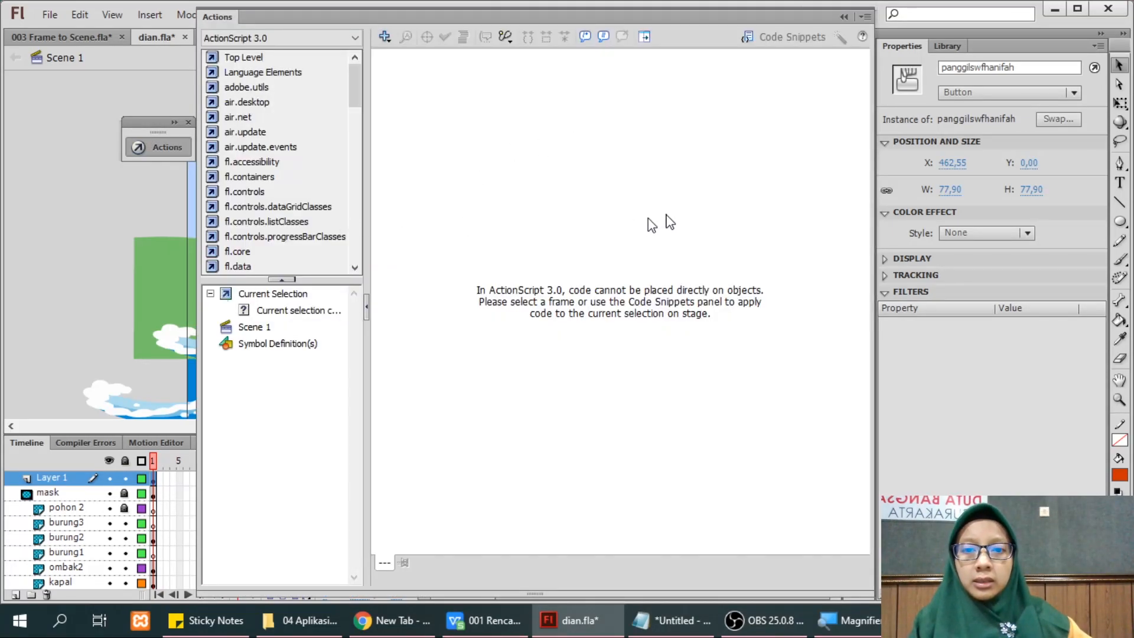
pyautogui.click(850, 15)
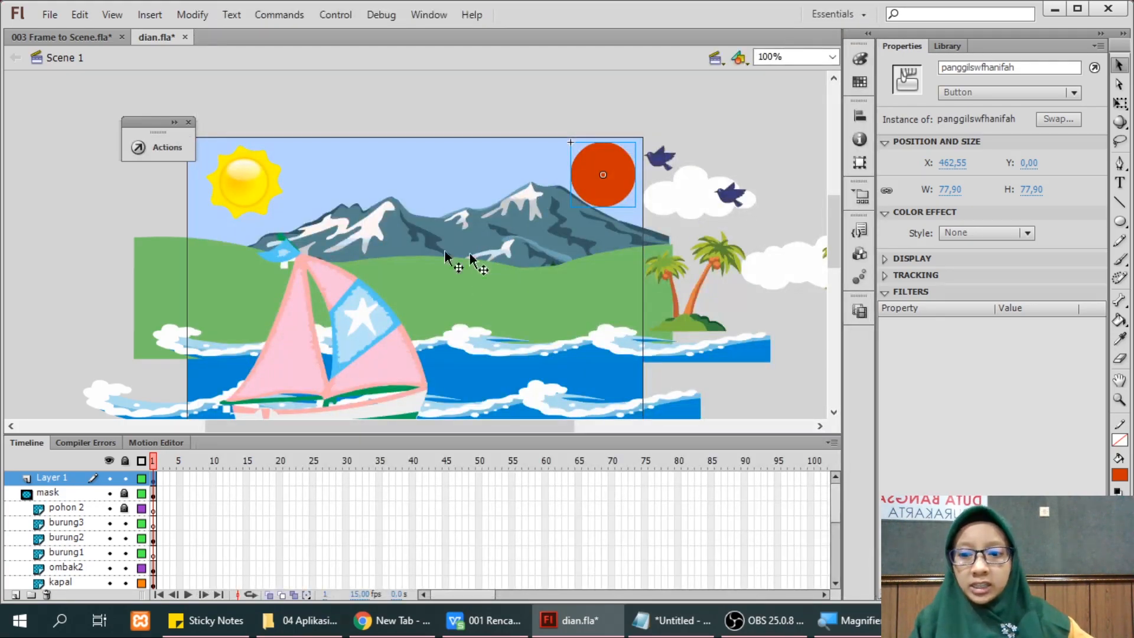
# Add another layer above Layer 1 and paste the copied PindahSWF code into its frame 1 script.
pyautogui.click(14, 595)
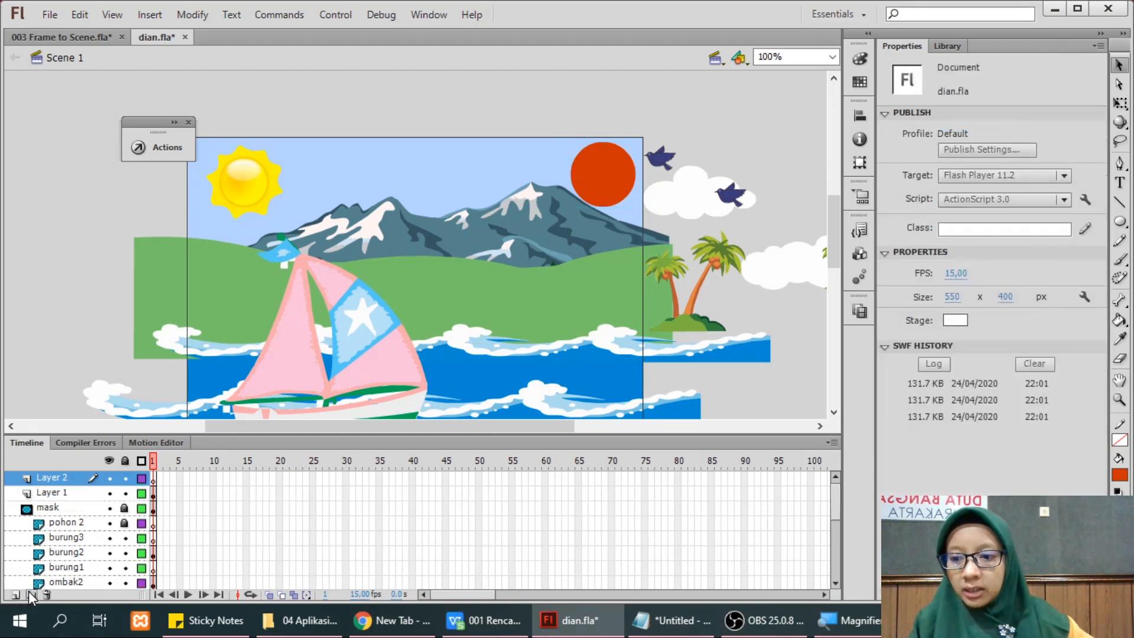
pyautogui.click(152, 478)
pyautogui.click(156, 147)
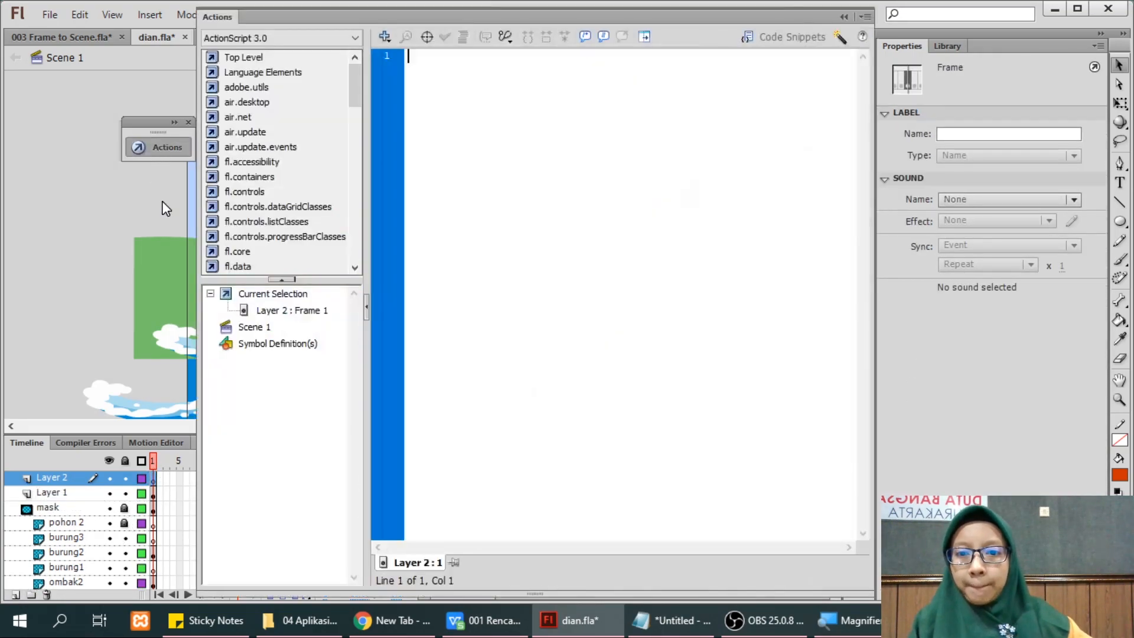
pyautogui.write('import flash.events.MouseEvent; import flash.net.URLRequest; import flash.display.Loader;  panggilswfdian.addEventListener(MouseEvent.CLICK, PindahSWF); function PindahSWF(e:MouseEvent):void{ \tvar url:URLRequest=new URLRequest("dian.swf"); \tvar loader:Loader=new Loader(); \tloader.load(url); \taddChild(loader); }')
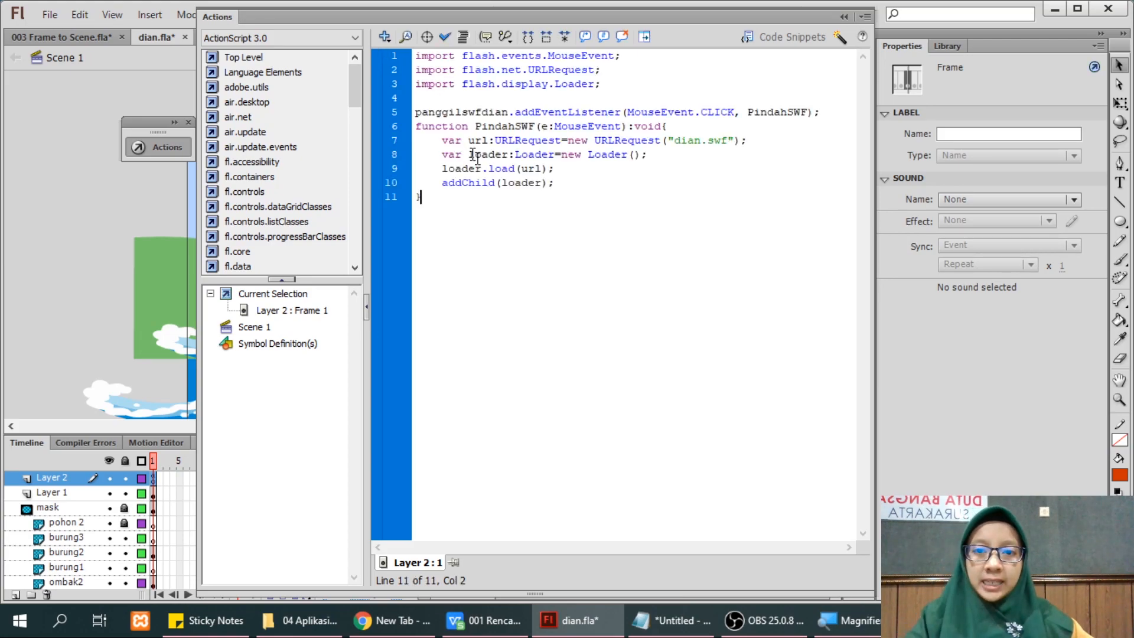
# Change the target of the PindahSWF click listener on line 5 to panggilswfhanifah.
pyautogui.click(493, 175)
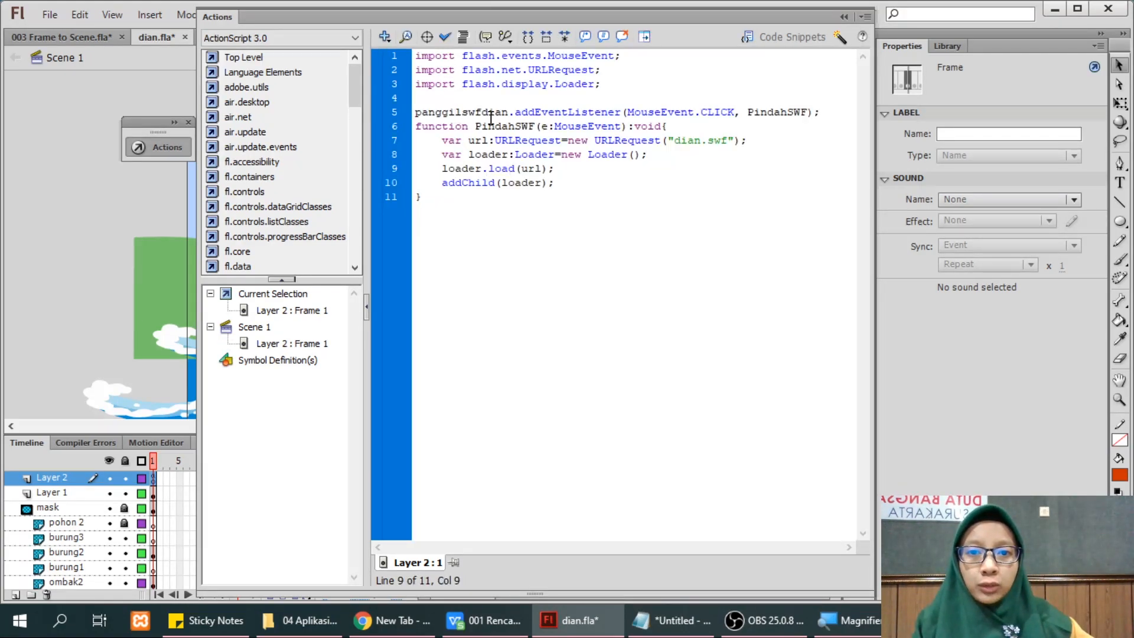
pyautogui.moveTo(482, 112); pyautogui.dragTo(498, 113)
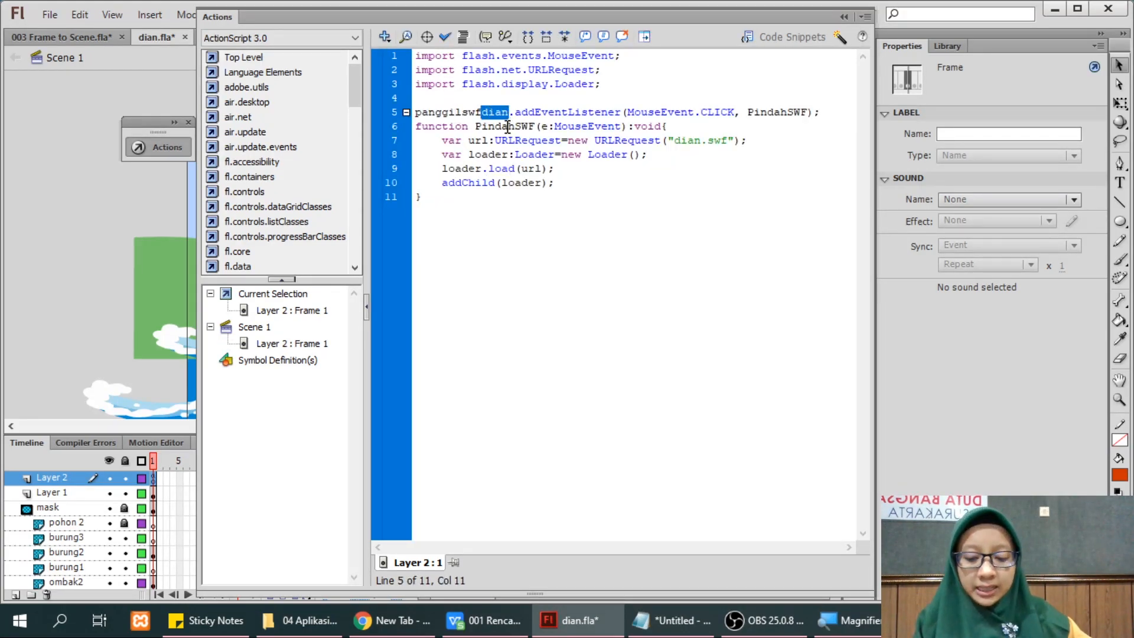
pyautogui.write('hanifah')
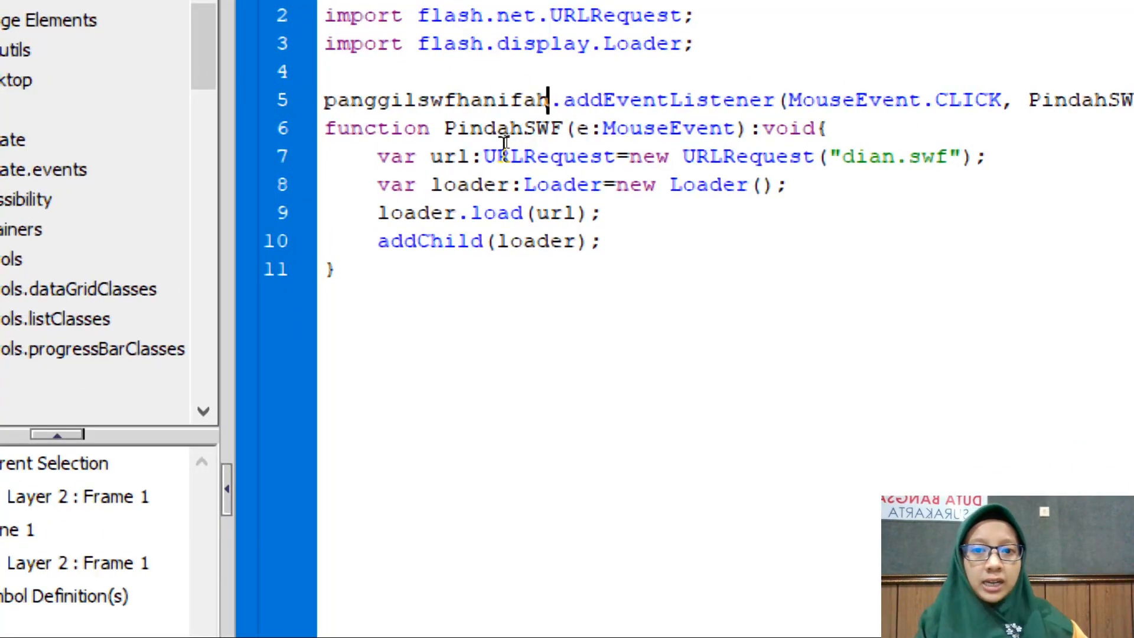
# Select dian in the URLRequest file name and copy the base name of 003 Frame to Scene.swf from the 04 Aplikasi Multimedia folder.
pyautogui.moveTo(900, 155); pyautogui.dragTo(845, 156)
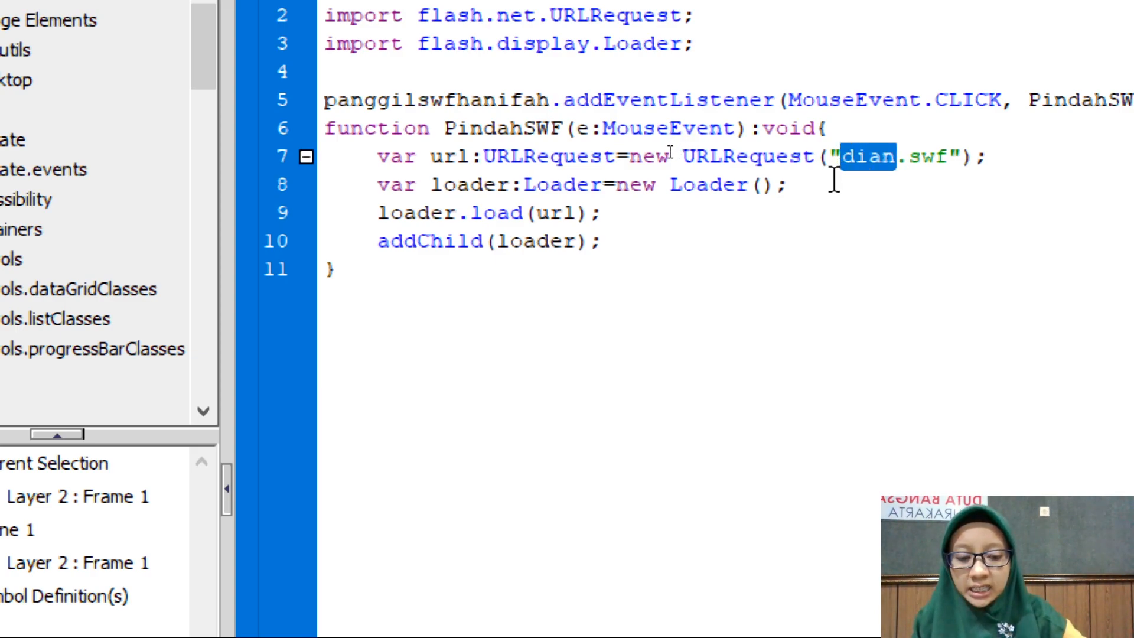
pyautogui.press('super+minus')
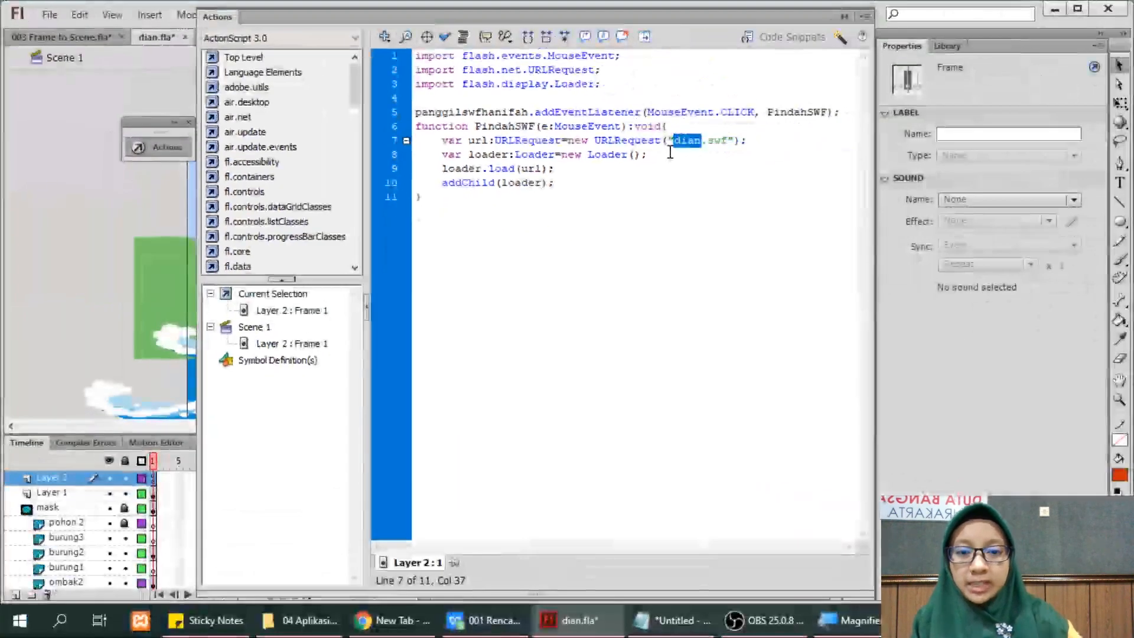
pyautogui.click(313, 622)
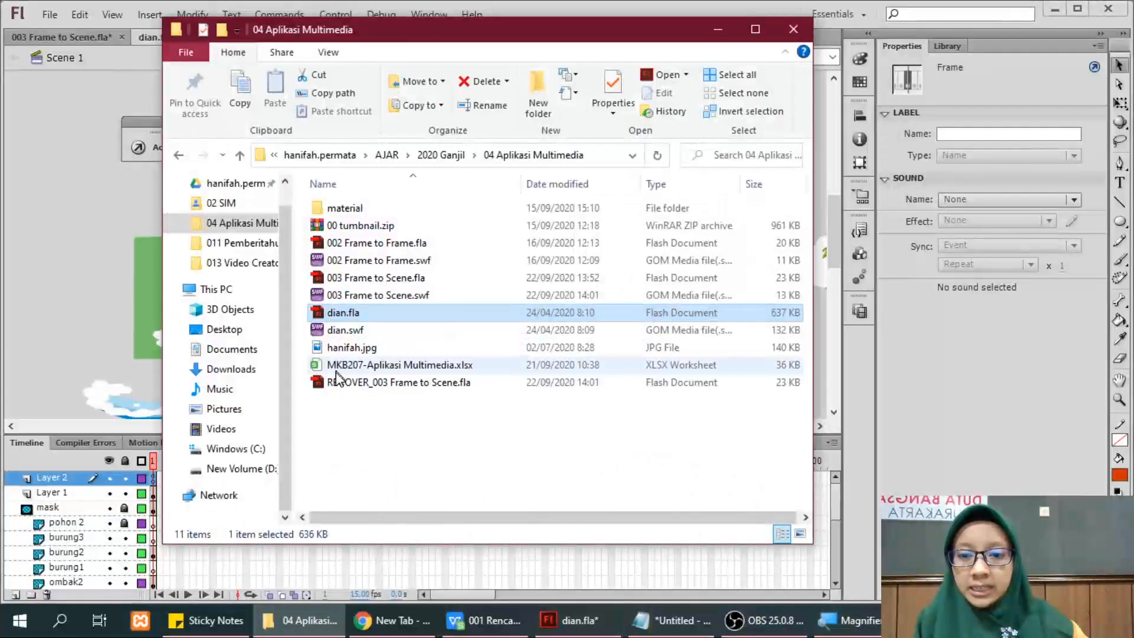
pyautogui.click(350, 295)
pyautogui.rightClick(350, 297)
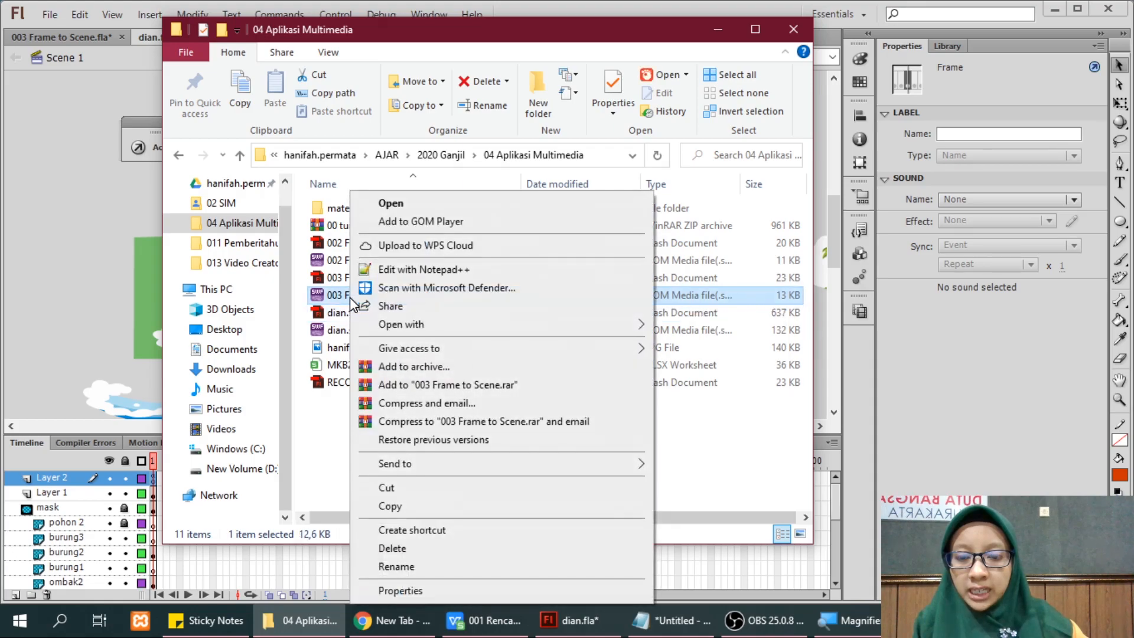
pyautogui.click(393, 569)
pyautogui.hotkey('ctrl', 'c')
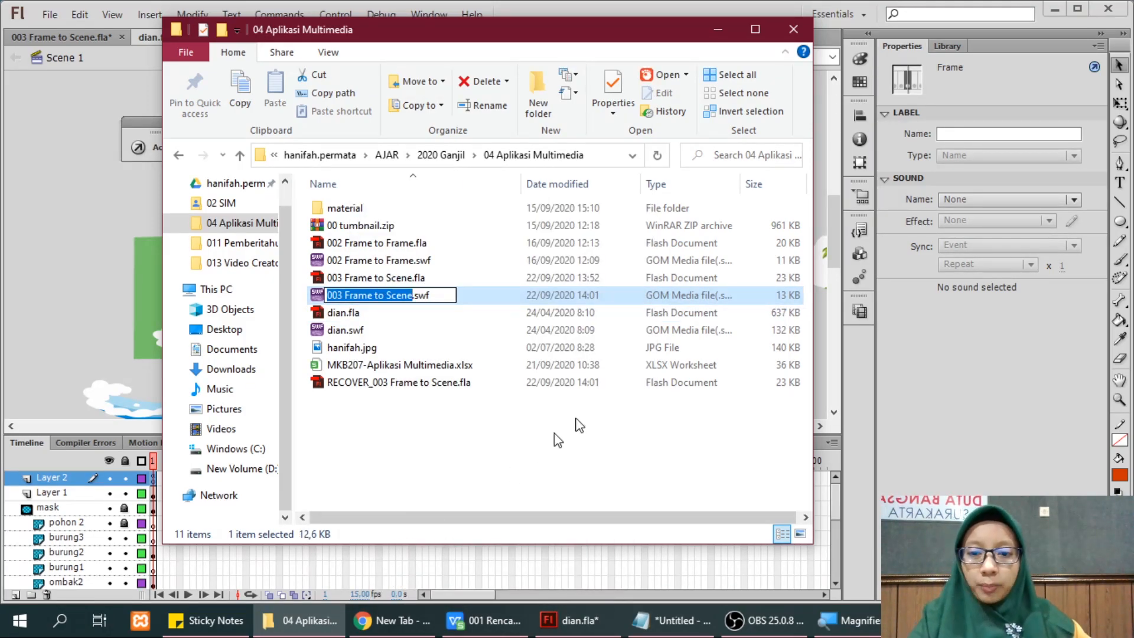
# Return to dian.fla and reopen the frame 1 script of Layer 2 in the enlarged Actions editor.
pyautogui.click(77, 240)
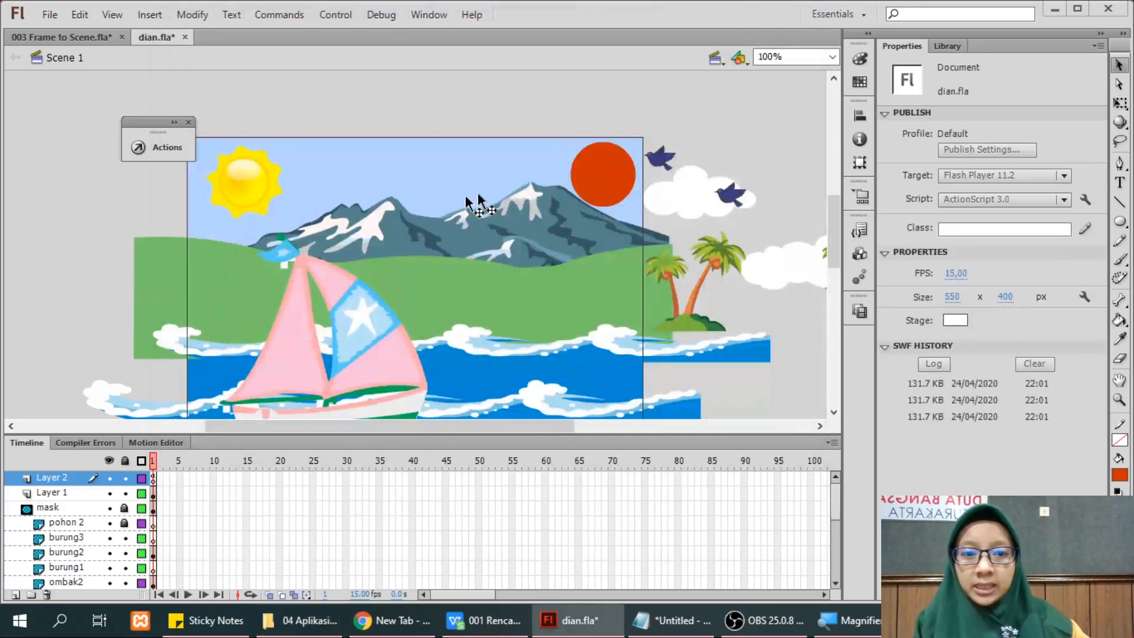
pyautogui.click(606, 167)
pyautogui.rightClick(605, 167)
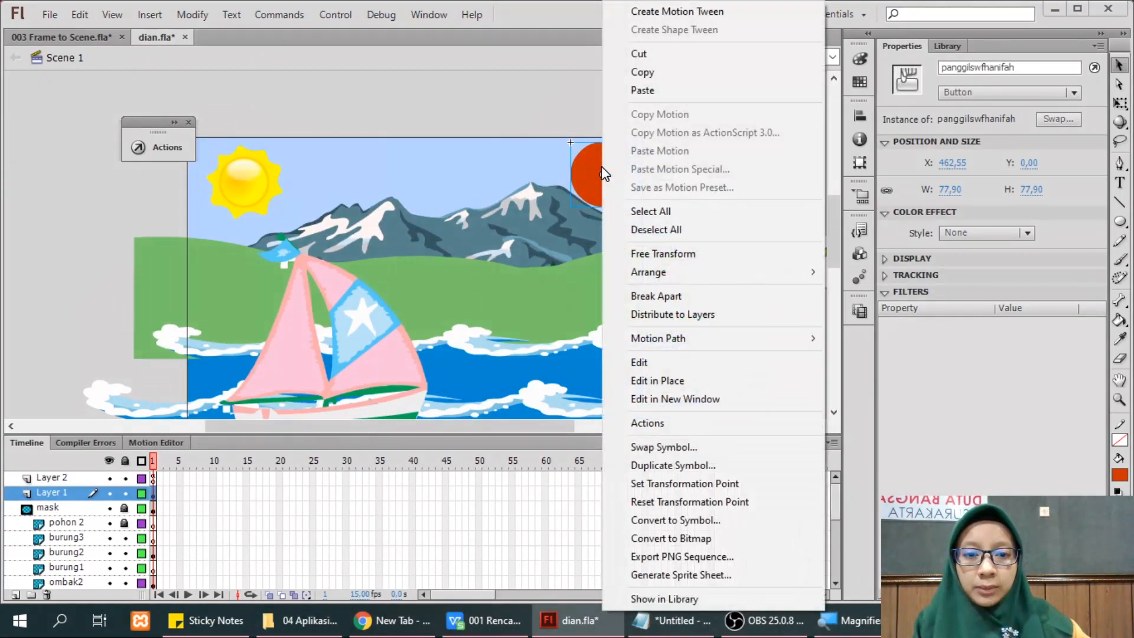
pyautogui.click(153, 477)
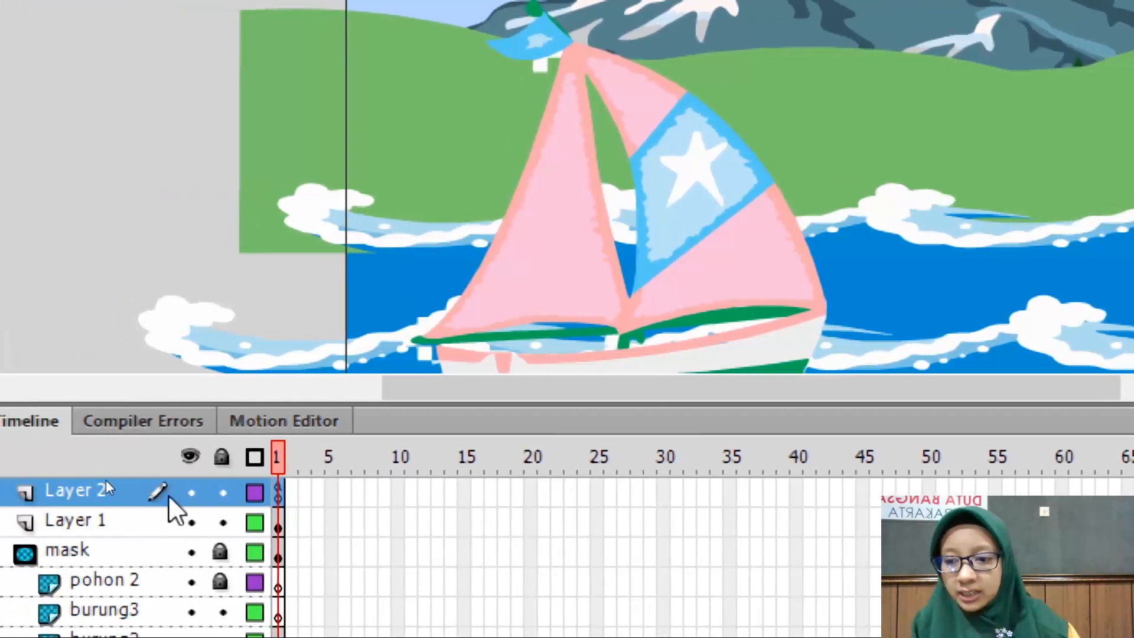
pyautogui.rightClick(282, 490)
pyautogui.click(314, 462)
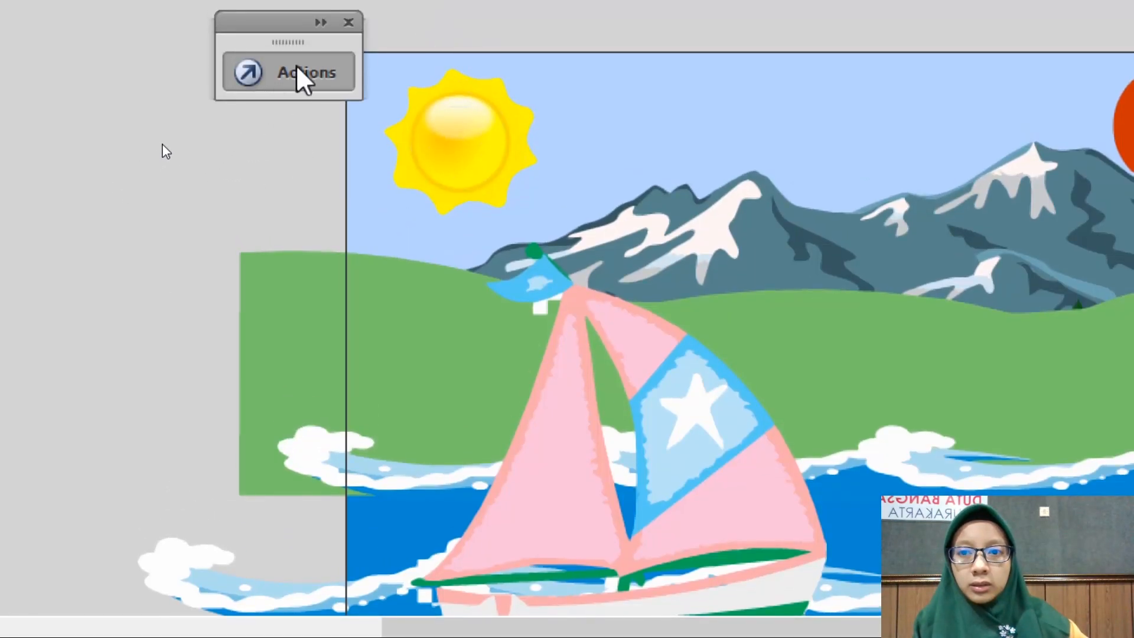
pyautogui.click(298, 70)
pyautogui.doubleClick(957, 51)
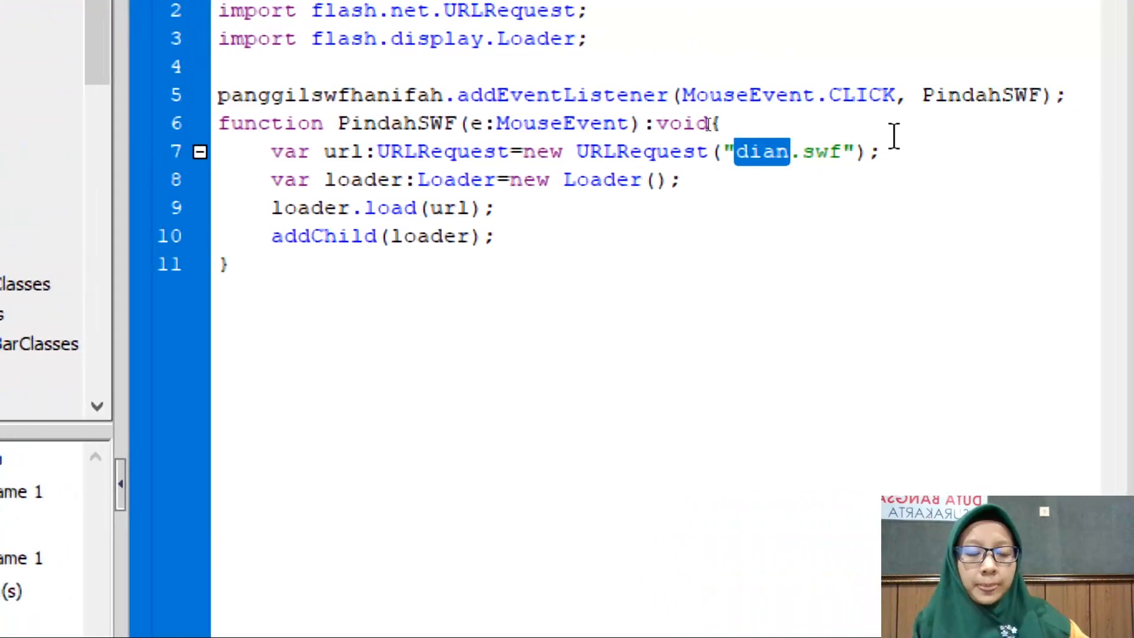
# Replace dian in the URLRequest file name on line 7 with the copied name 003 Frame to Scene.
pyautogui.click(791, 152)
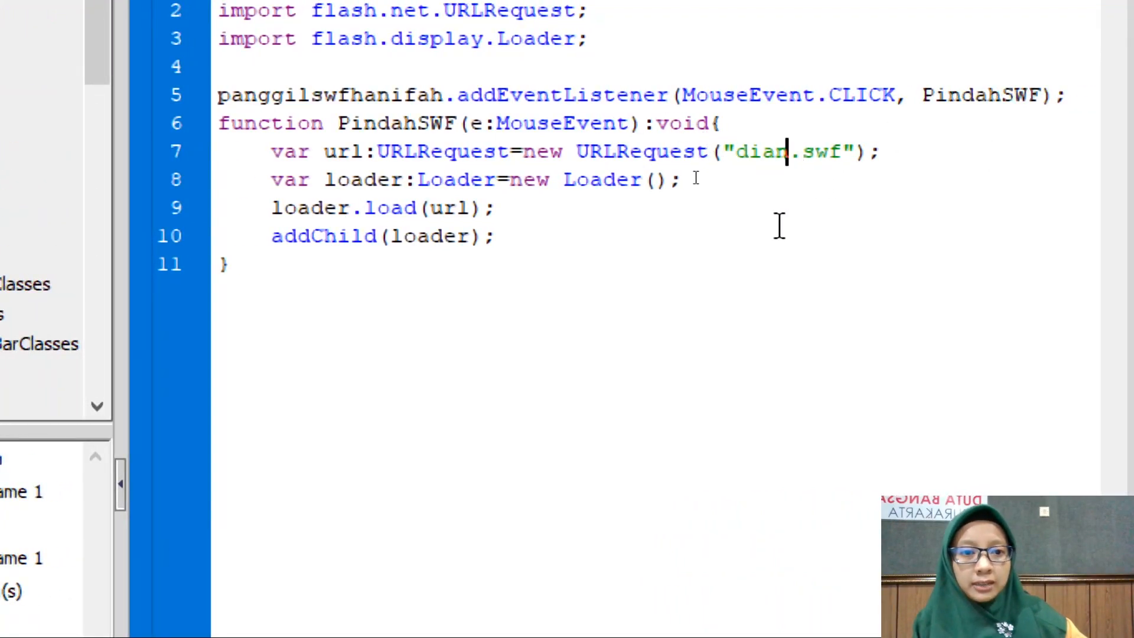
pyautogui.press('BackSpace')
pyautogui.press('BackSpace')
pyautogui.press('BackSpace')
pyautogui.press('BackSpace')
pyautogui.hotkey('ctrl', 'v')
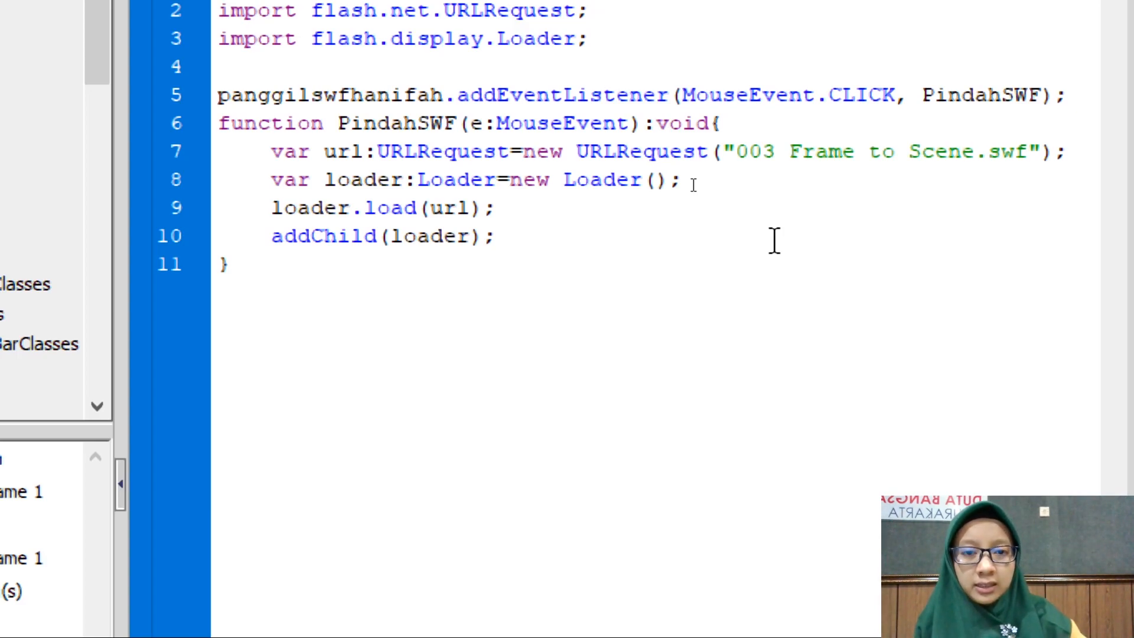
# Test the dian movie, load the IDENTITAS menu with its red button, and close the preview.
pyautogui.hotkey('ctrl', 'Return')
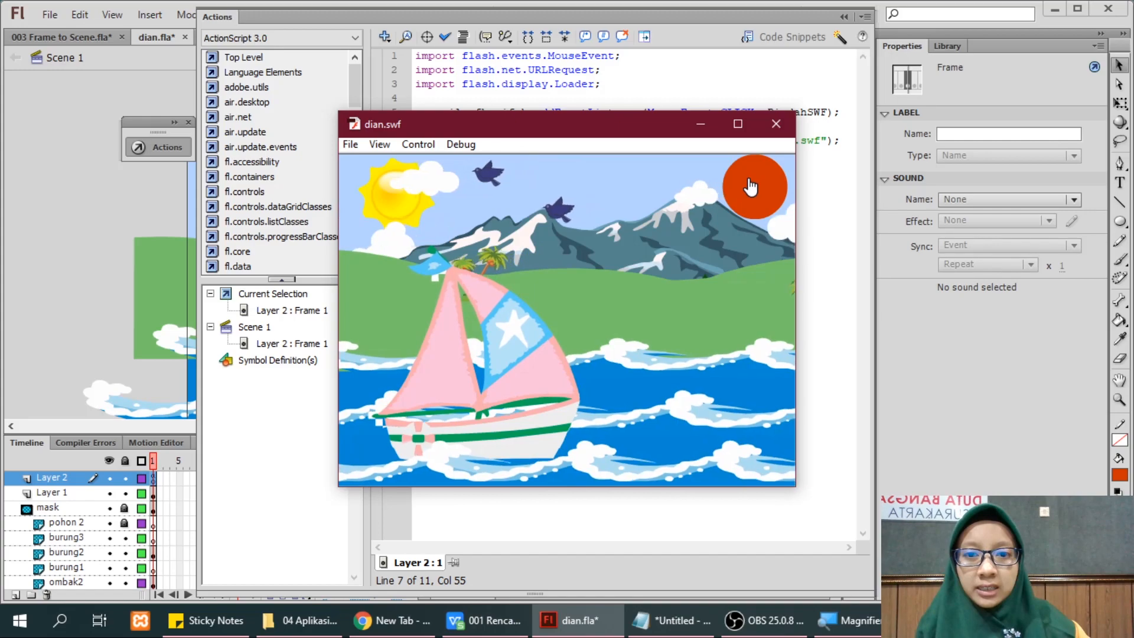
pyautogui.click(750, 187)
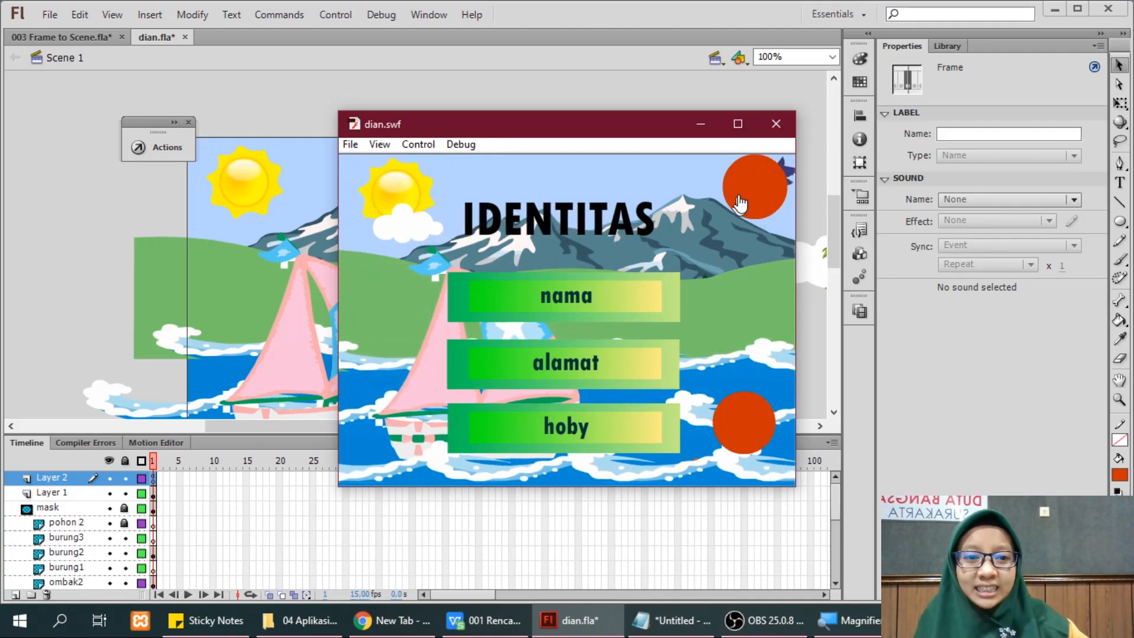
pyautogui.click(777, 132)
# Add a new layer in 003 Frame to Scene.fla and move it below the Teks layer.
pyautogui.click(49, 36)
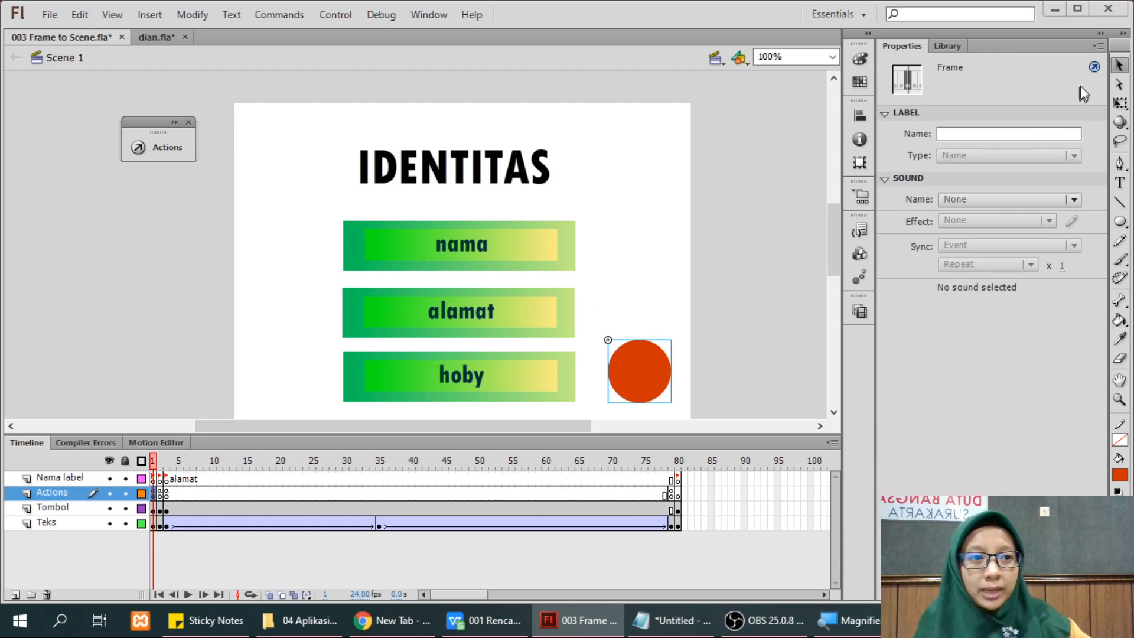
pyautogui.click(1119, 221)
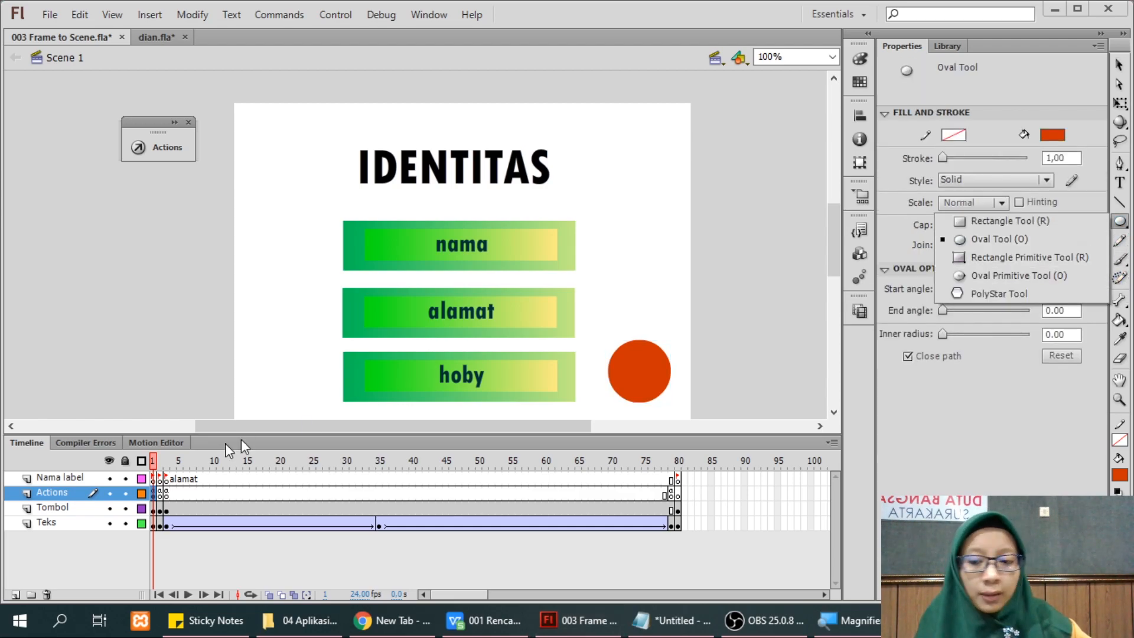
pyautogui.click(43, 523)
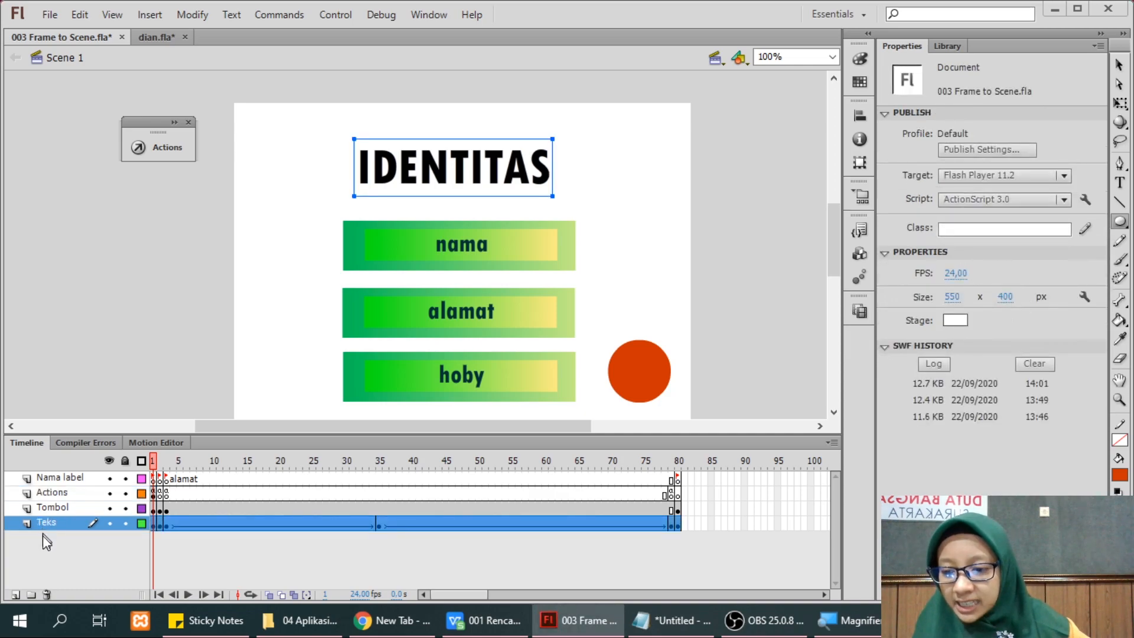
pyautogui.click(16, 594)
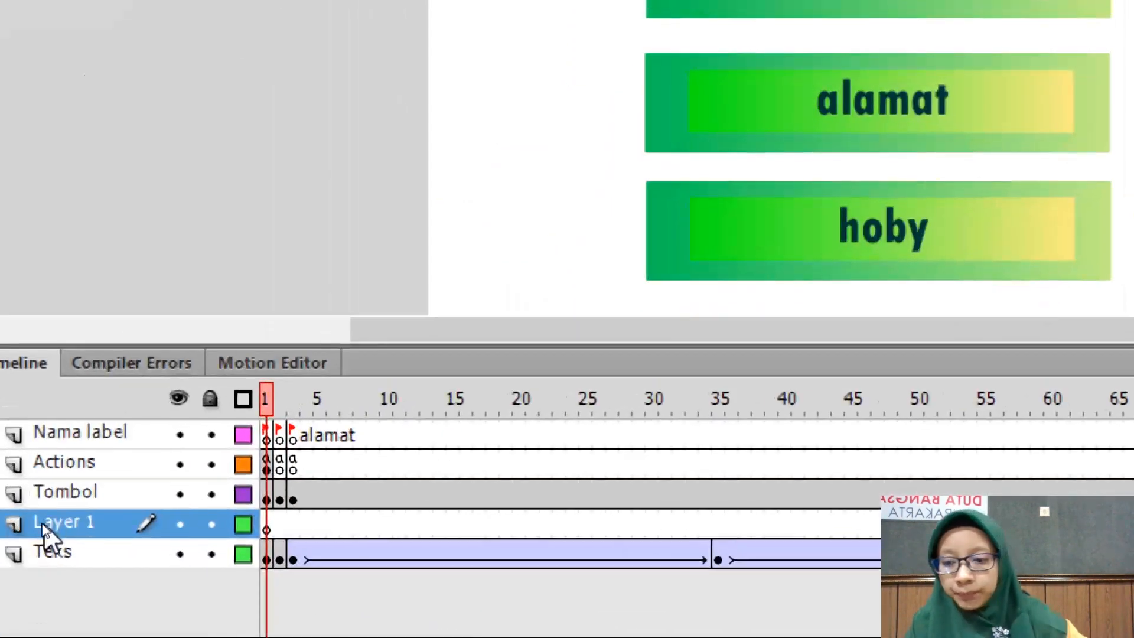
pyautogui.moveTo(52, 525); pyautogui.dragTo(61, 569)
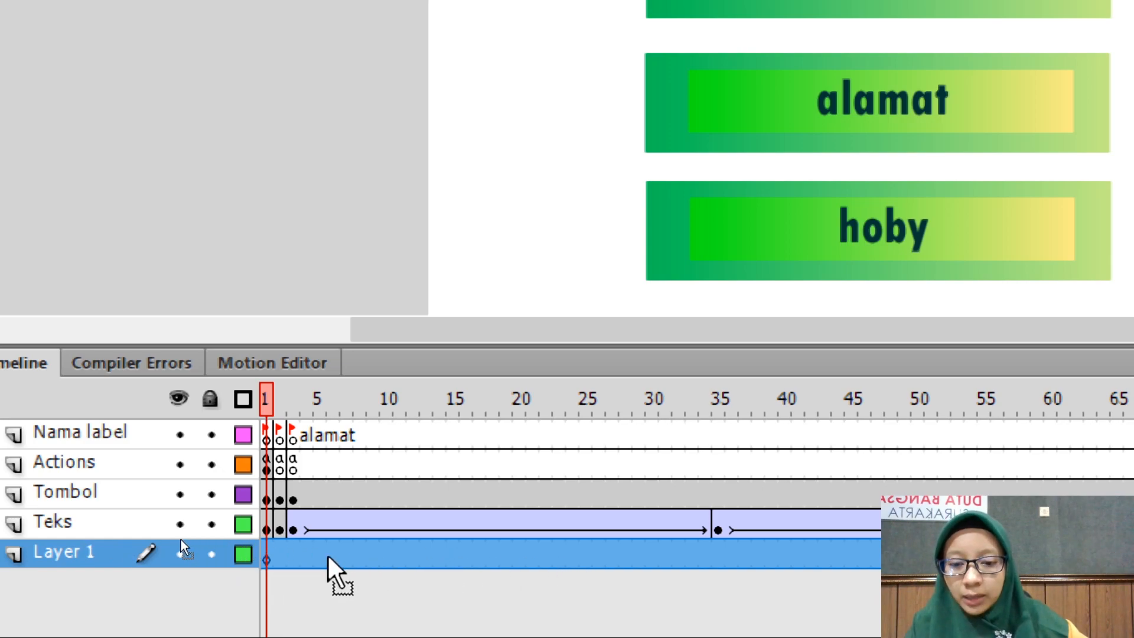
# Draw a background rectangle about 561 by 386 px over the stage on frame 1 of Layer 1.
pyautogui.click(264, 561)
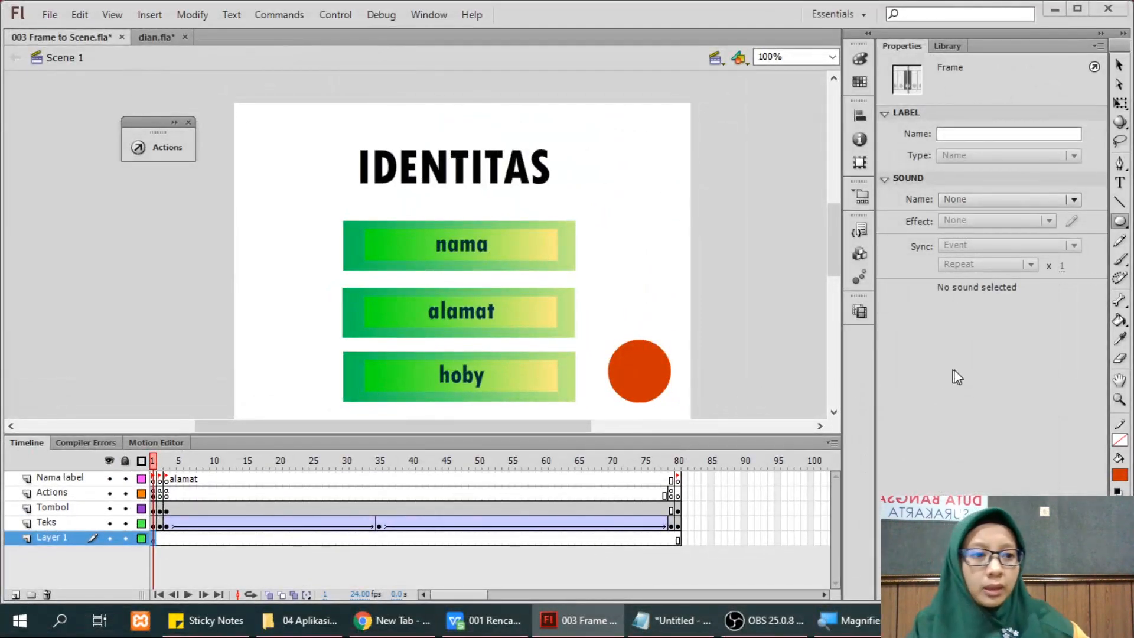
pyautogui.click(1122, 223)
pyautogui.click(1024, 222)
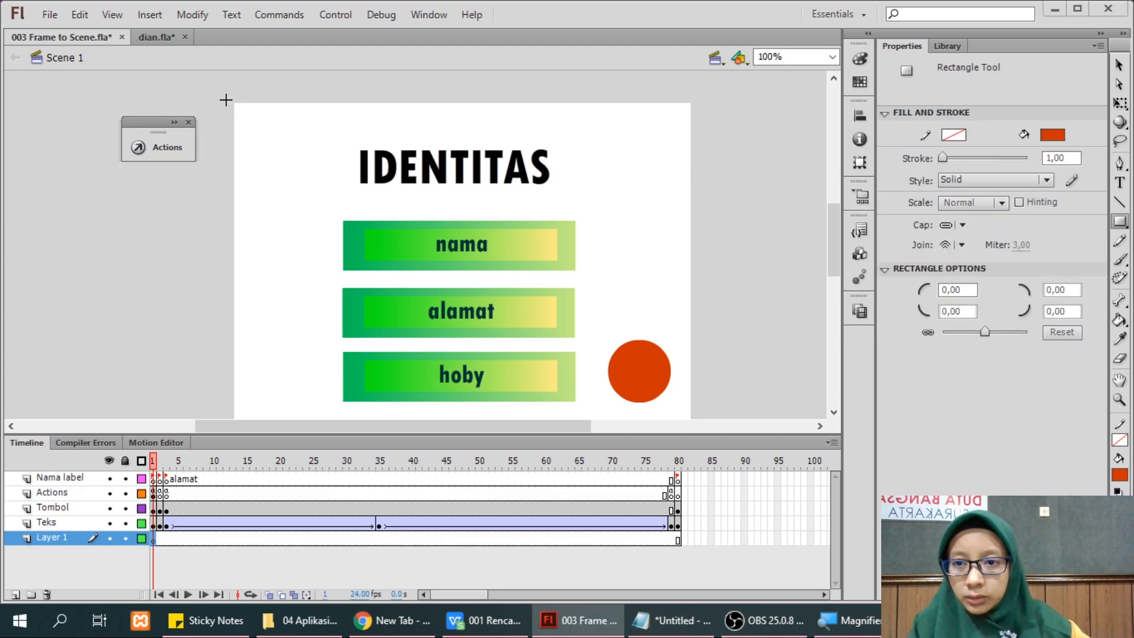
pyautogui.moveTo(229, 100); pyautogui.dragTo(695, 418)
pyautogui.scroll(-3, 712, 390)
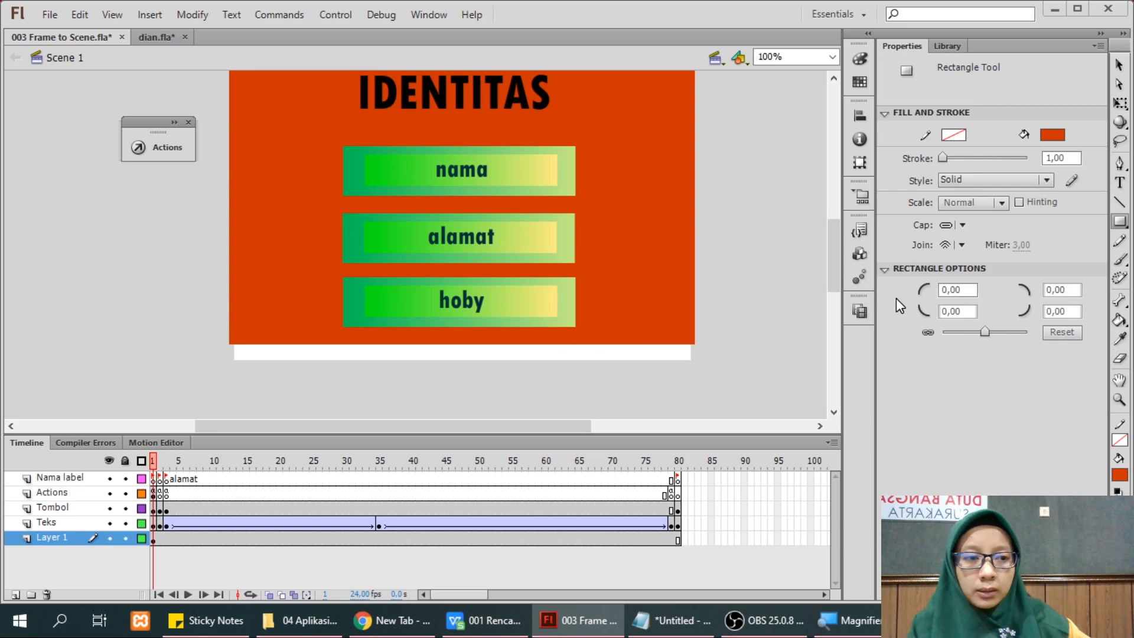
# Change the fill of the background rectangle to dark green.
pyautogui.click(1120, 65)
pyautogui.click(593, 278)
pyautogui.click(593, 279)
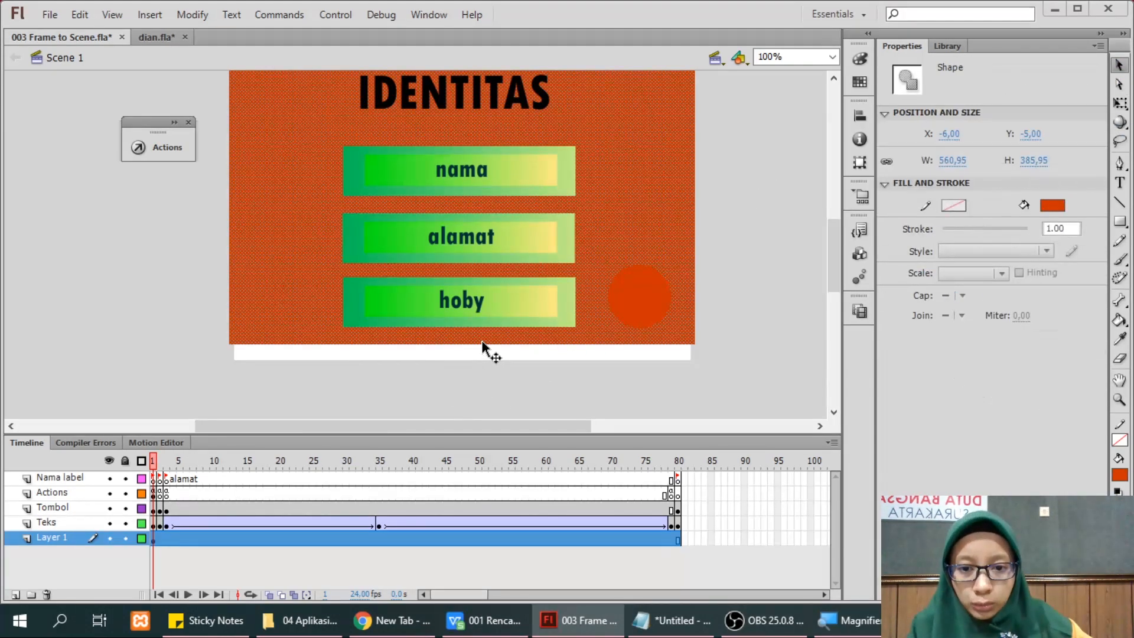
pyautogui.click(1049, 205)
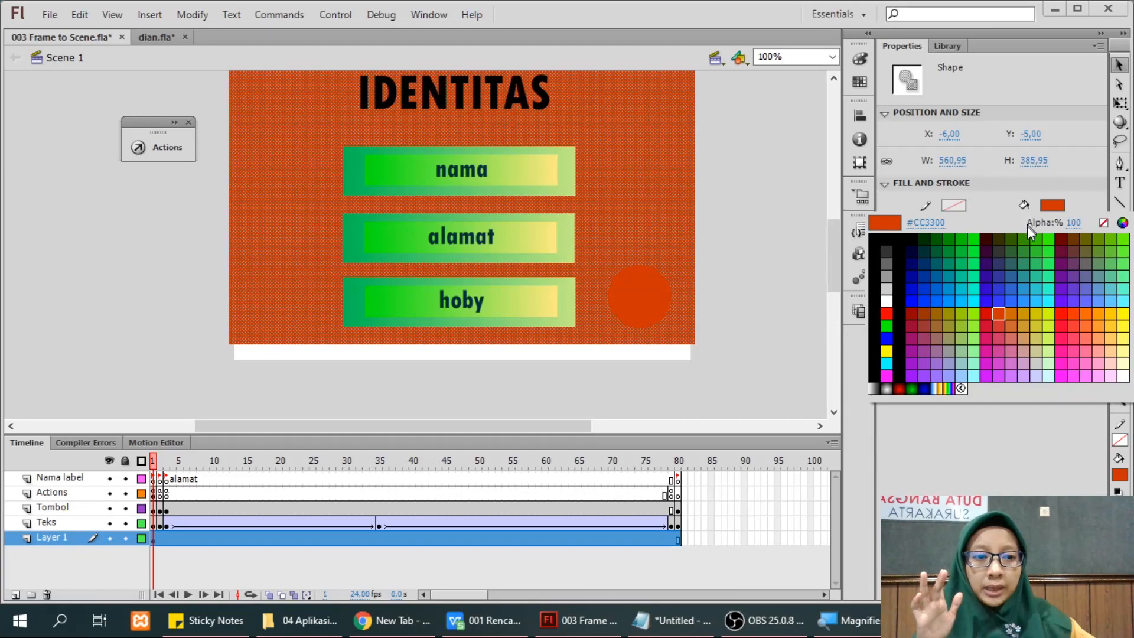
pyautogui.click(952, 258)
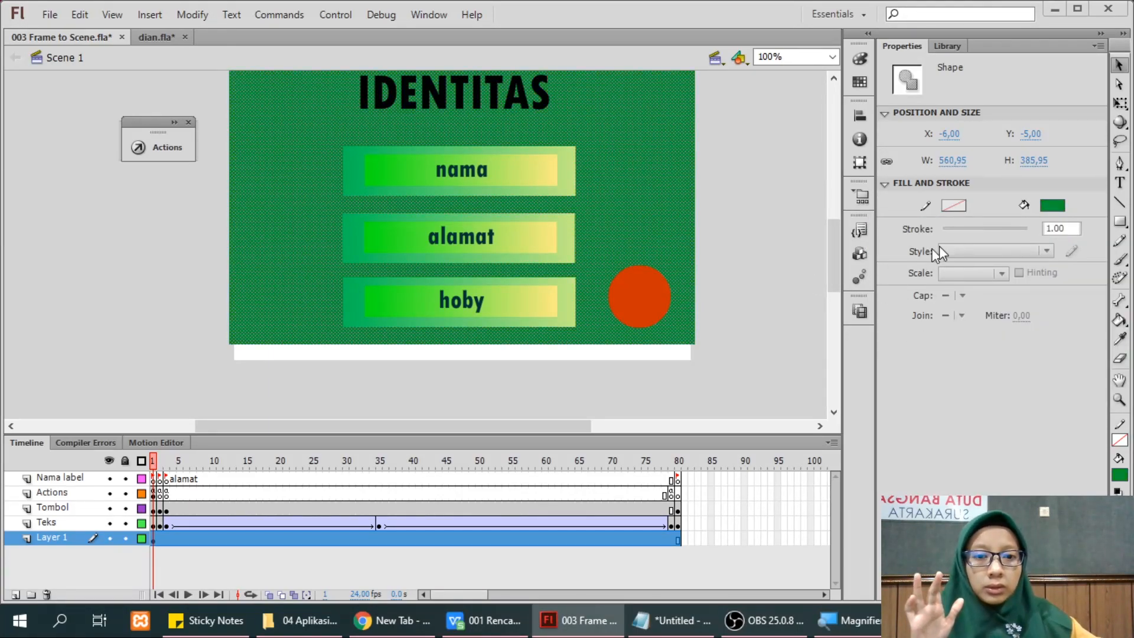
pyautogui.click(774, 204)
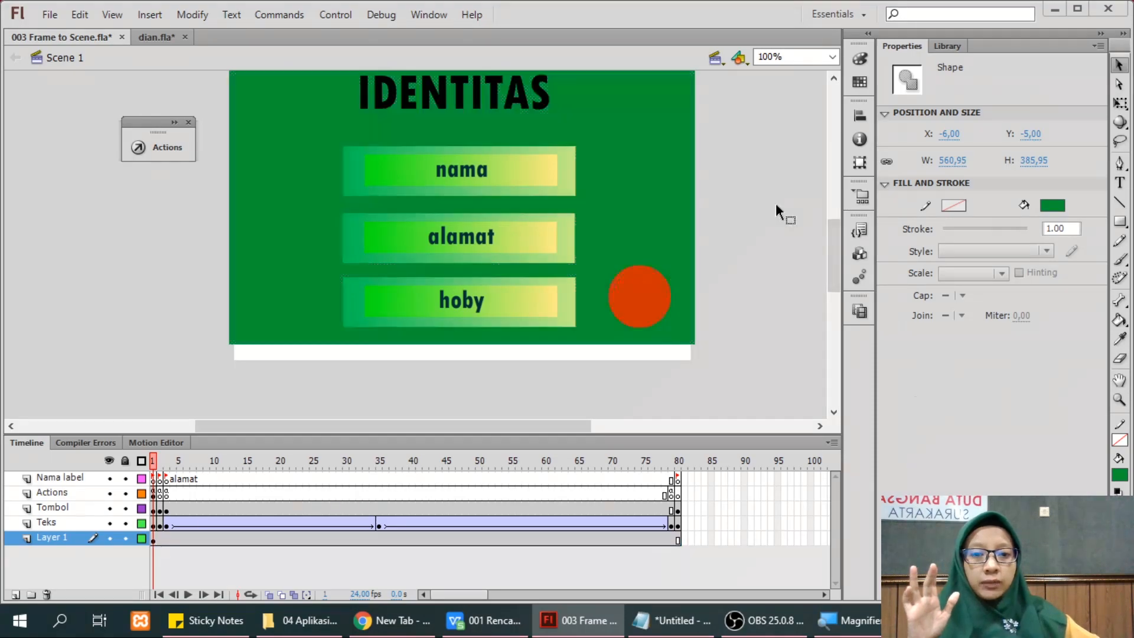
# Stretch the green rectangle's lower edge past the stage bottom to a height of about 415 px.
pyautogui.click(655, 223)
pyautogui.press('q')
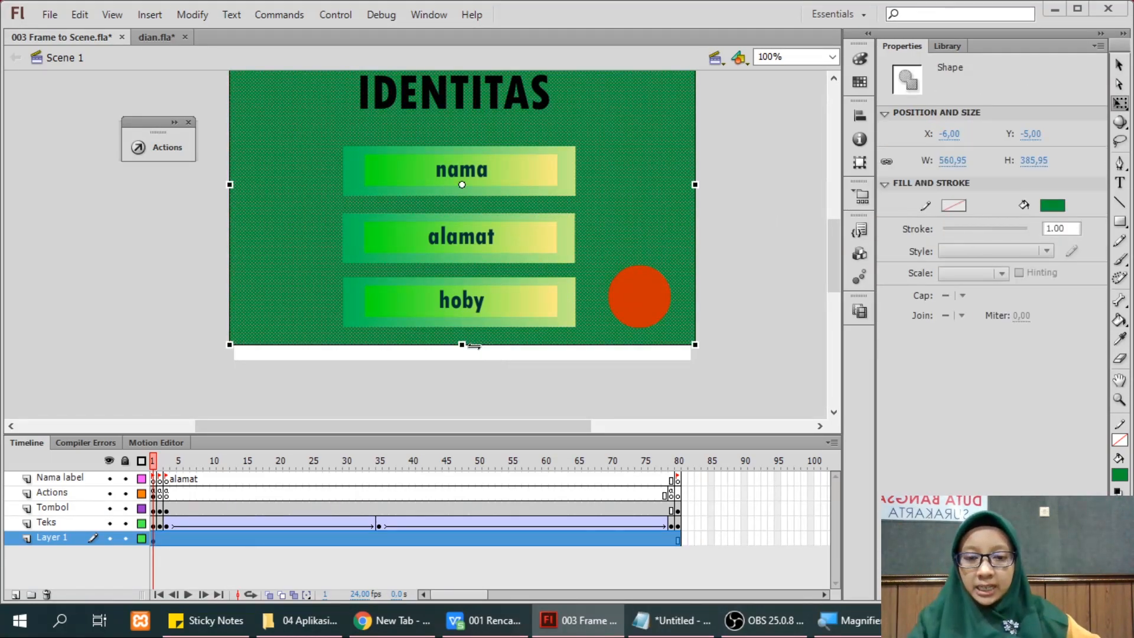
pyautogui.moveTo(462, 347); pyautogui.dragTo(462, 367)
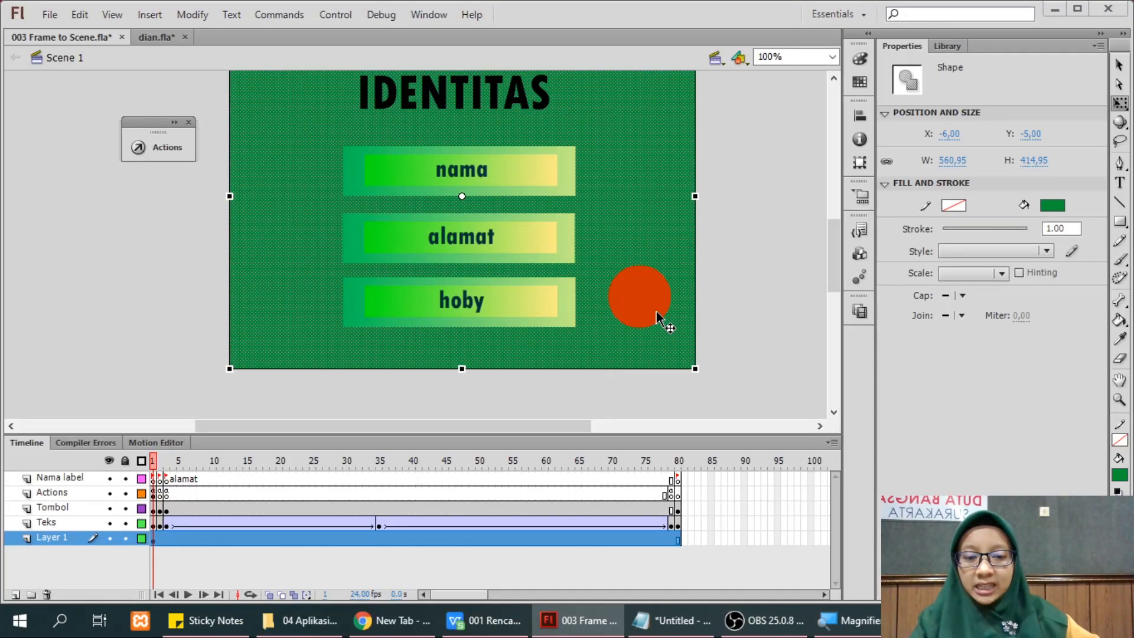
pyautogui.click(716, 271)
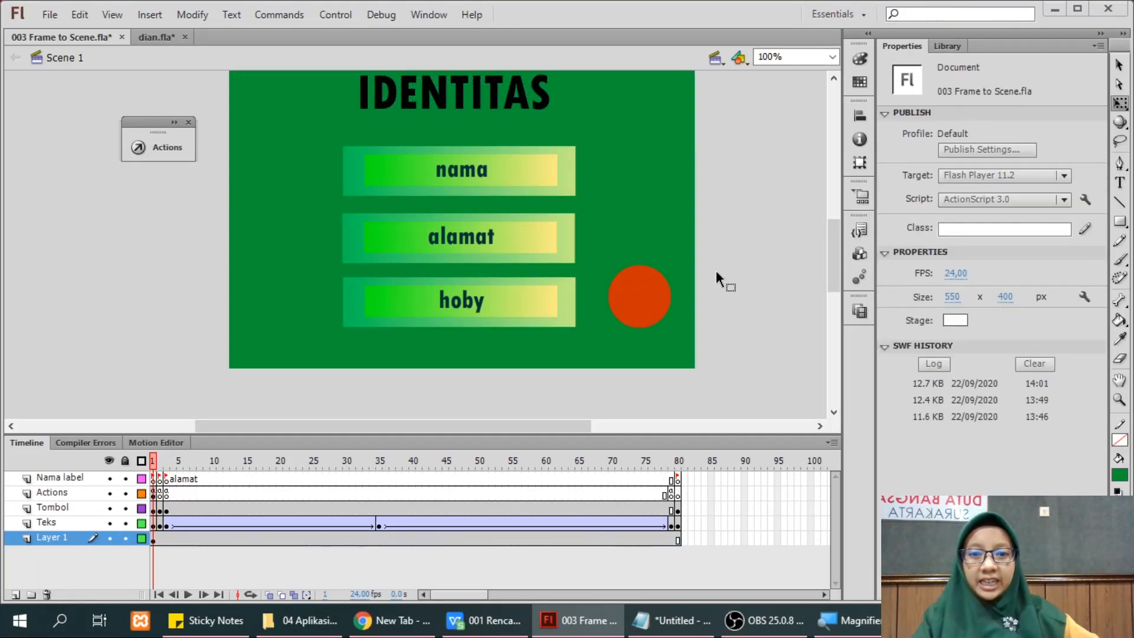
pyautogui.scroll(2, 721, 279)
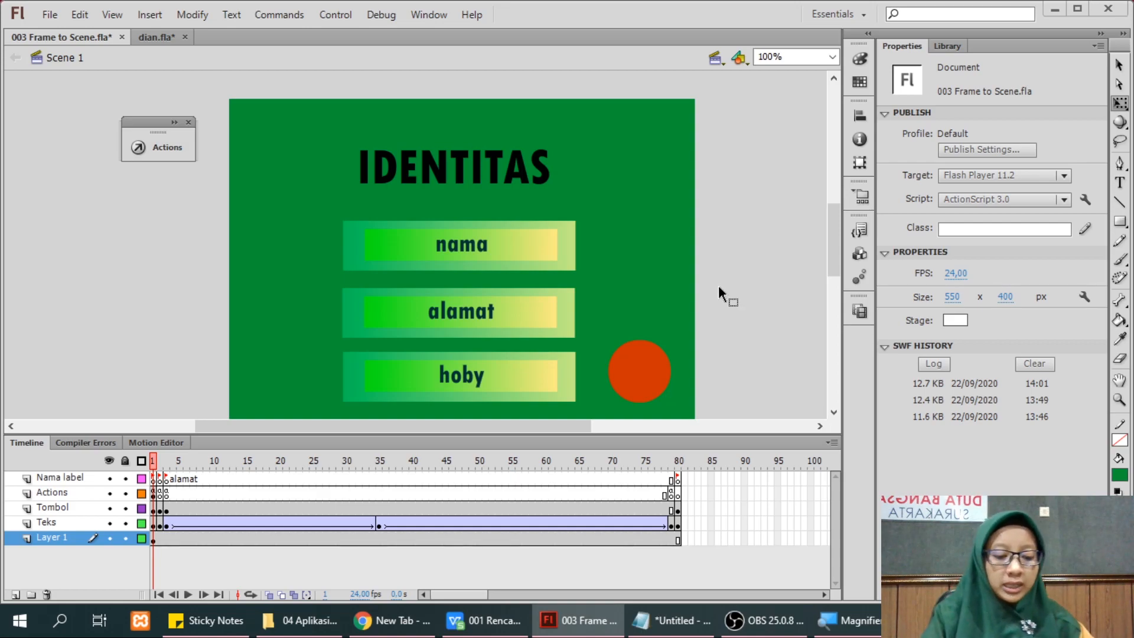
# Test the movie by switching to the dian scene and back, visiting the nama and alamat pages, and close the preview.
pyautogui.hotkey('ctrl', 'Return')
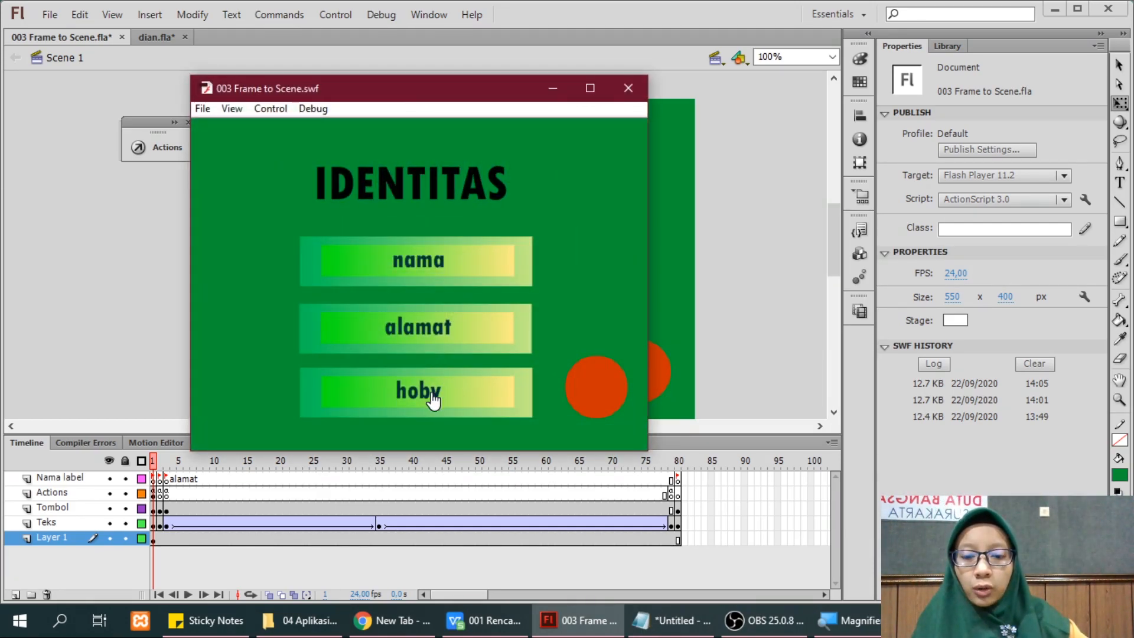
pyautogui.click(578, 396)
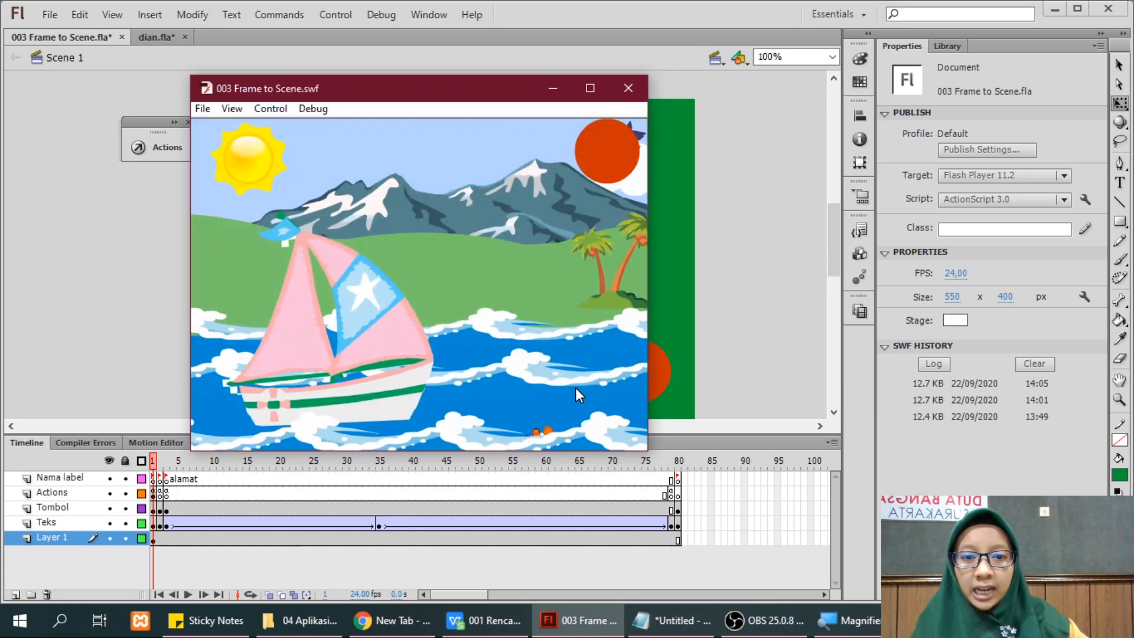
pyautogui.click(599, 160)
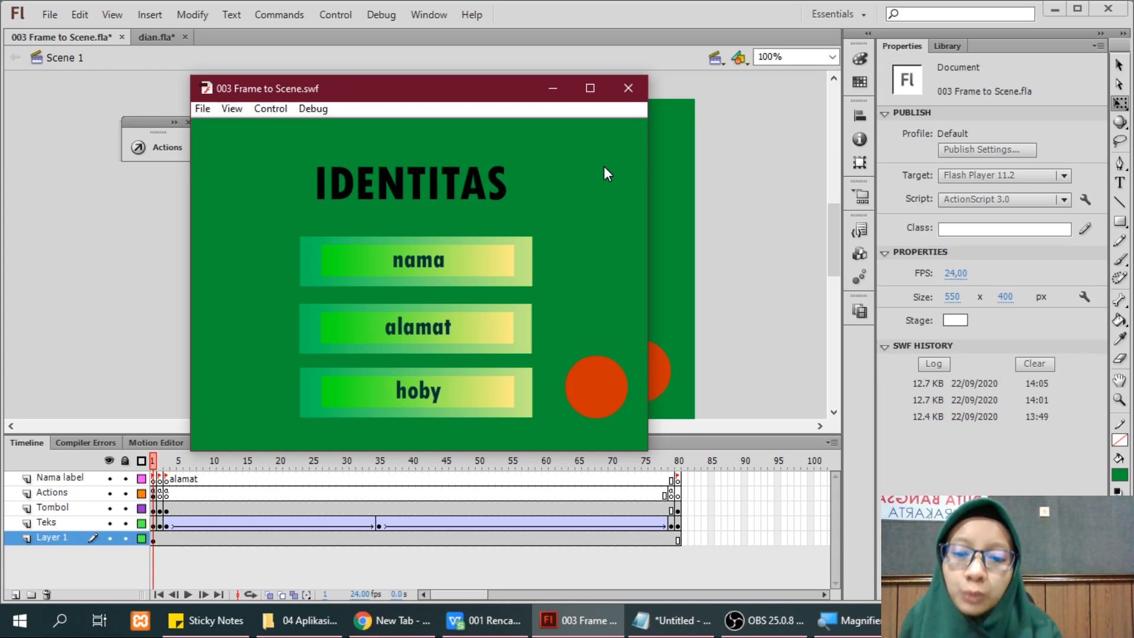
pyautogui.click(477, 274)
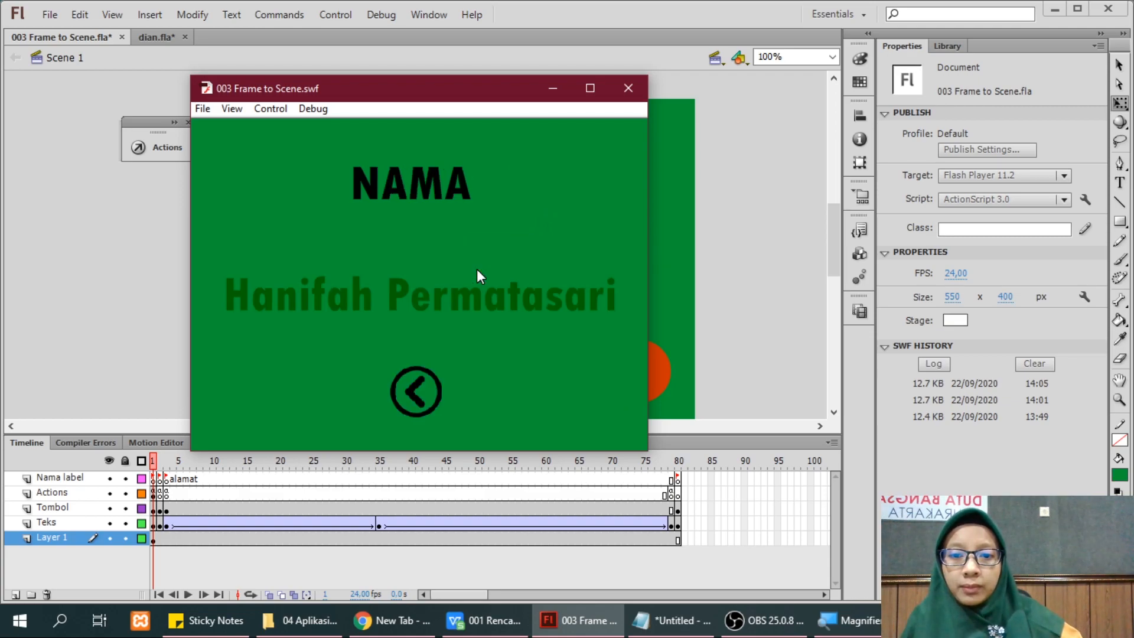
pyautogui.click(415, 395)
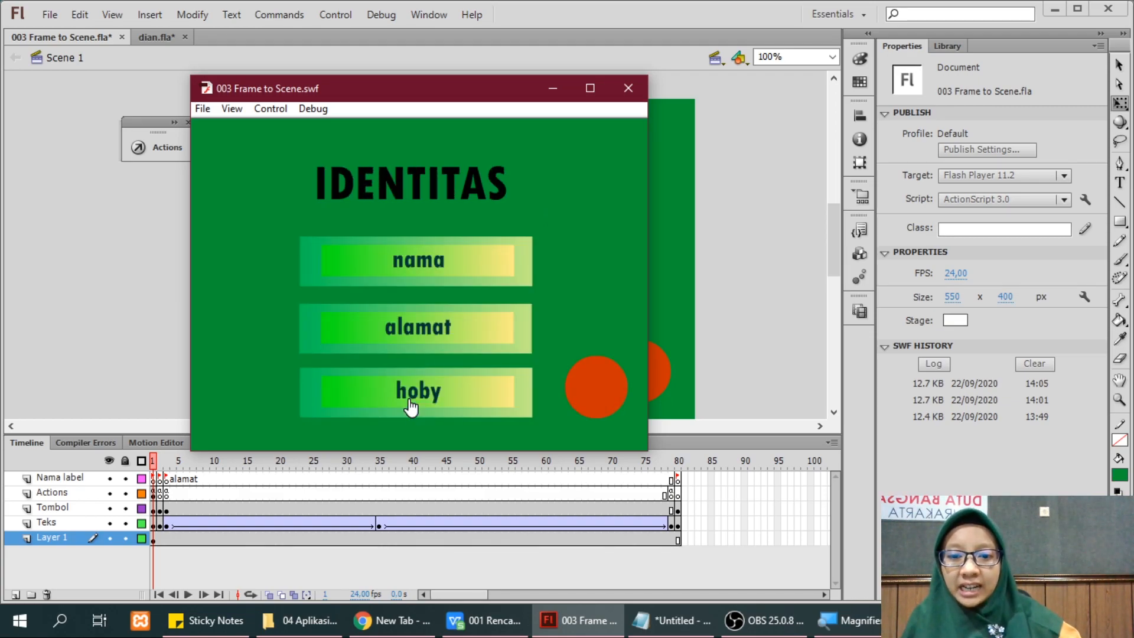
pyautogui.click(434, 327)
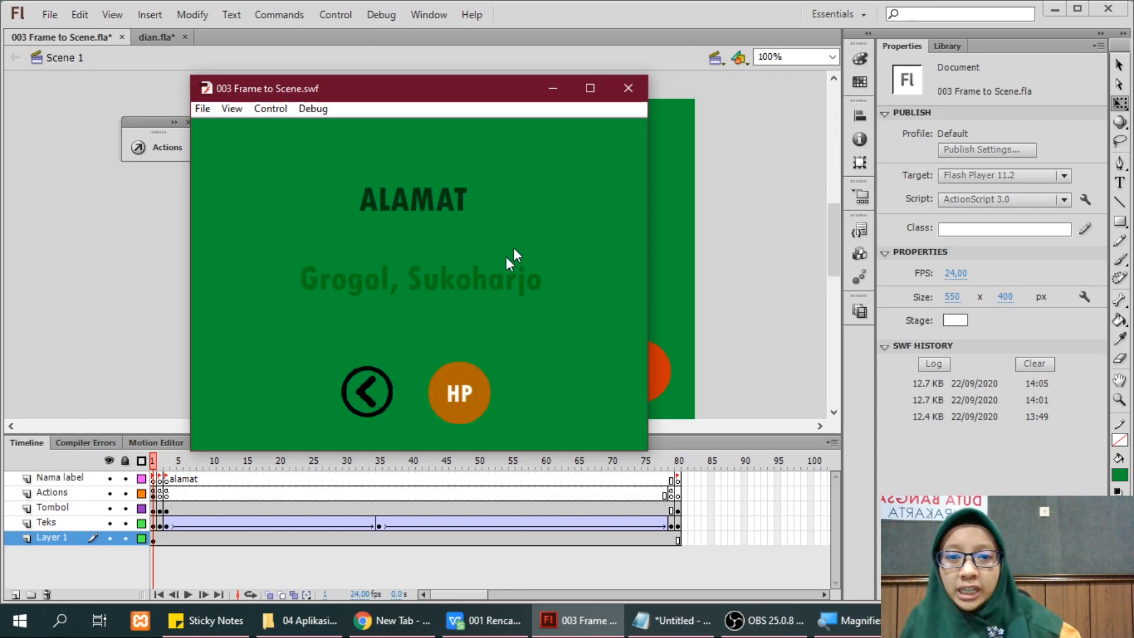
pyautogui.click(628, 88)
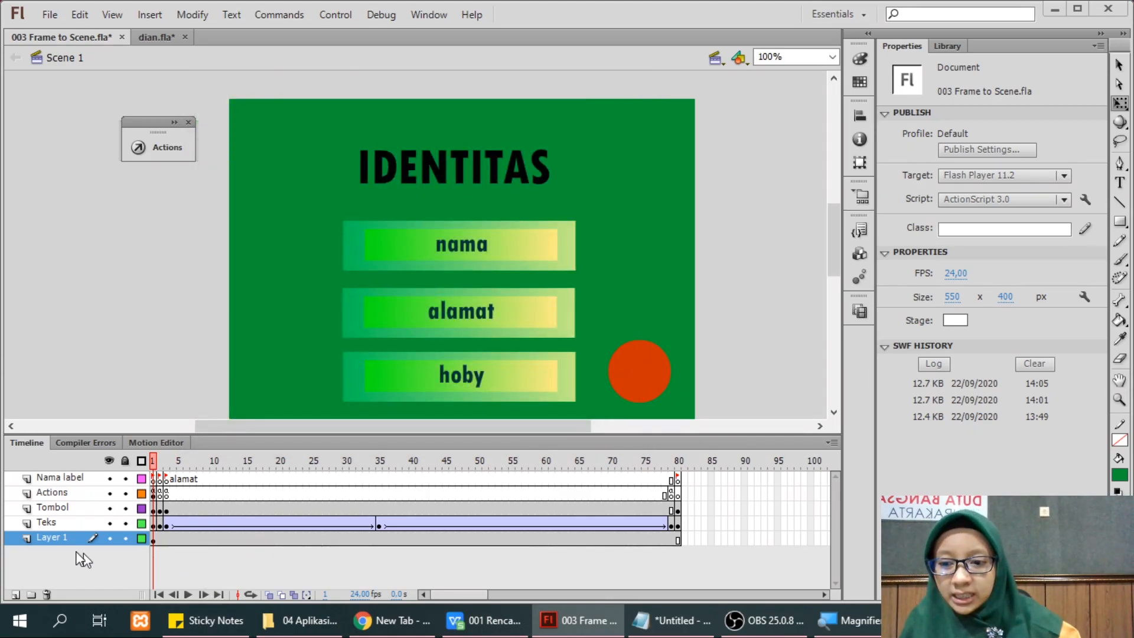
# Inspect the Layer 1 background on frames 1 and 2 and its span up to frame 80.
pyautogui.click(153, 539)
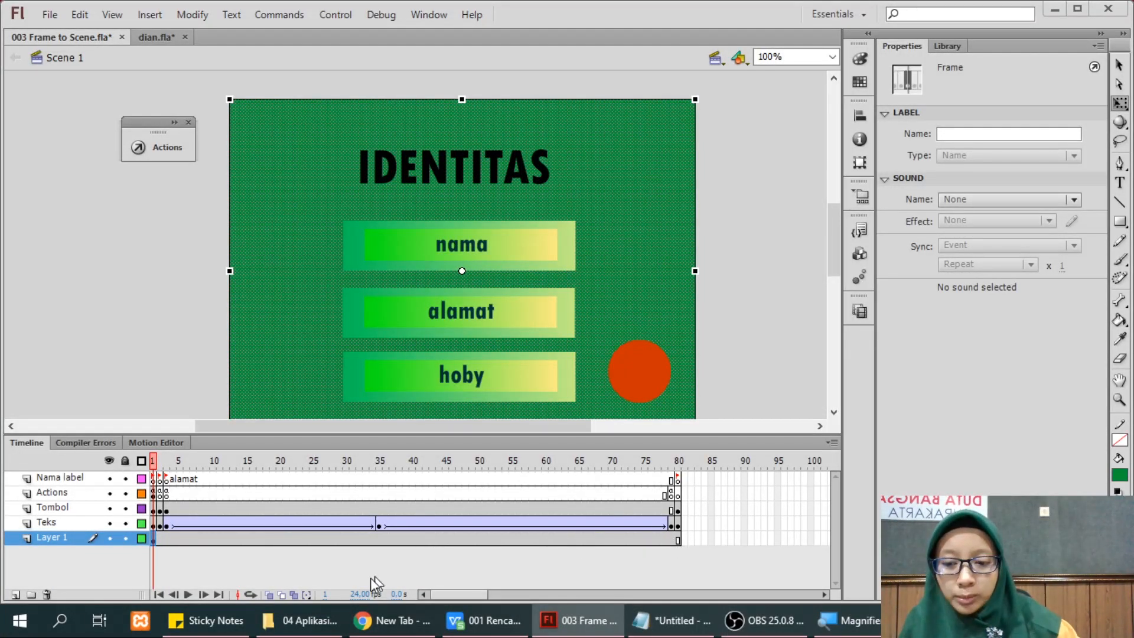
pyautogui.click(158, 540)
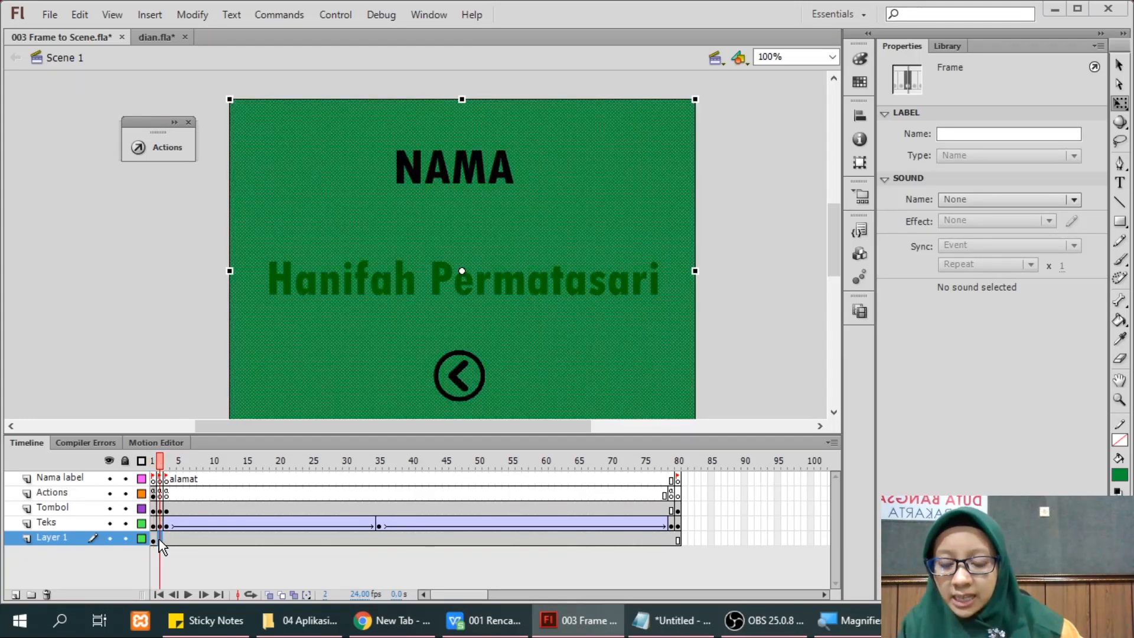
pyautogui.press('super+plus')
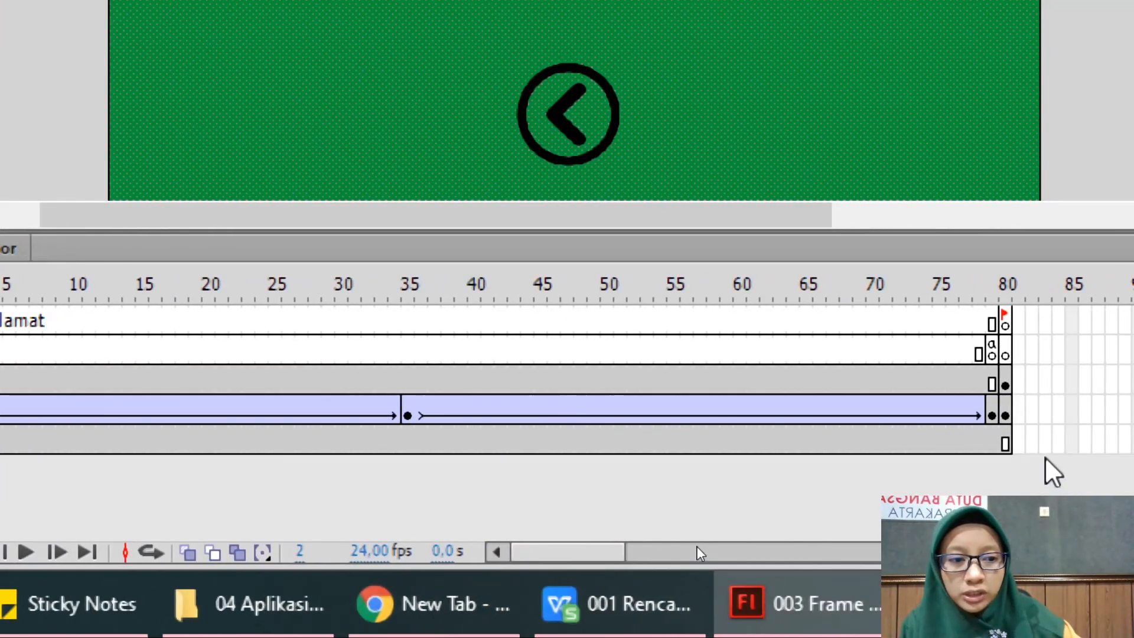
# Remove frames 2 to 80 from Layer 1, keeping the green background only on frame 1.
pyautogui.moveTo(1006, 444); pyautogui.dragTo(571, 442)
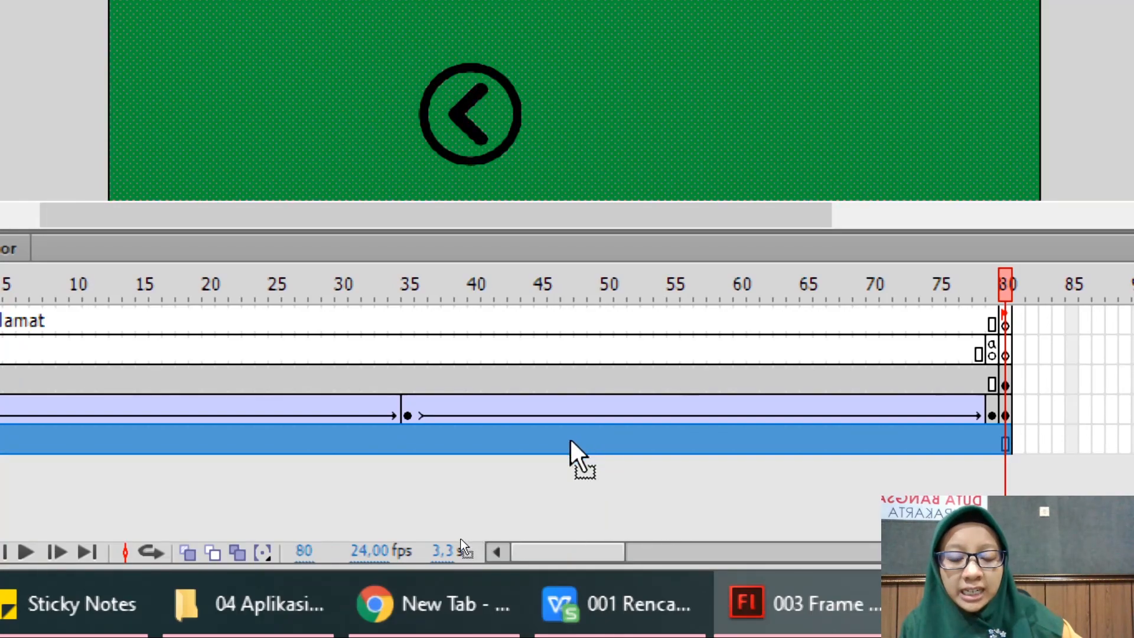
pyautogui.rightClick(571, 440)
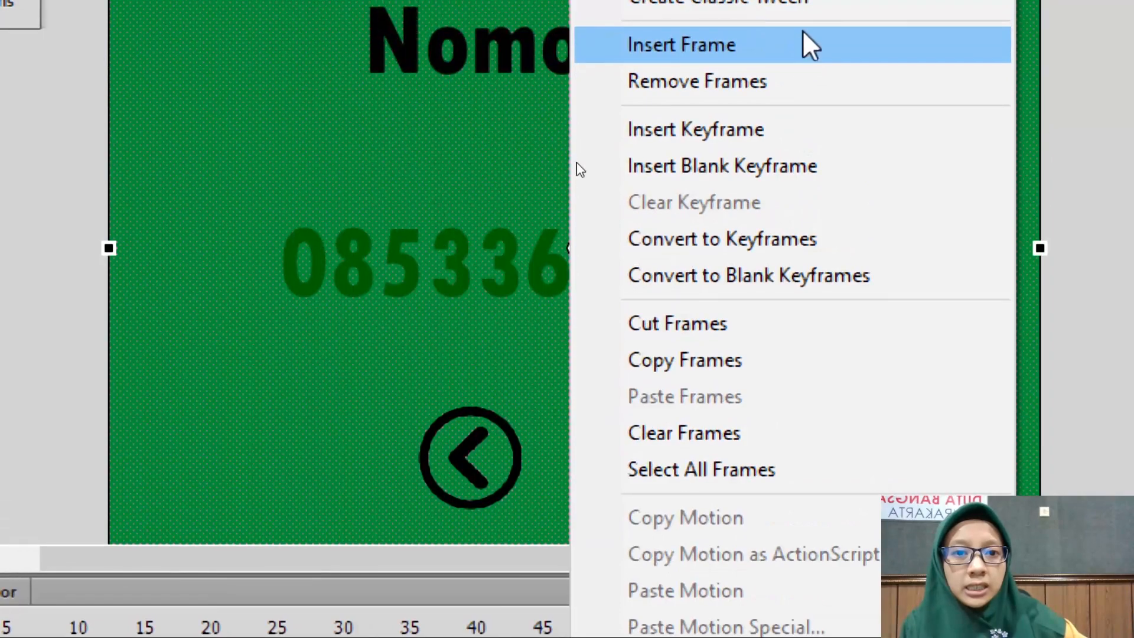
pyautogui.click(724, 83)
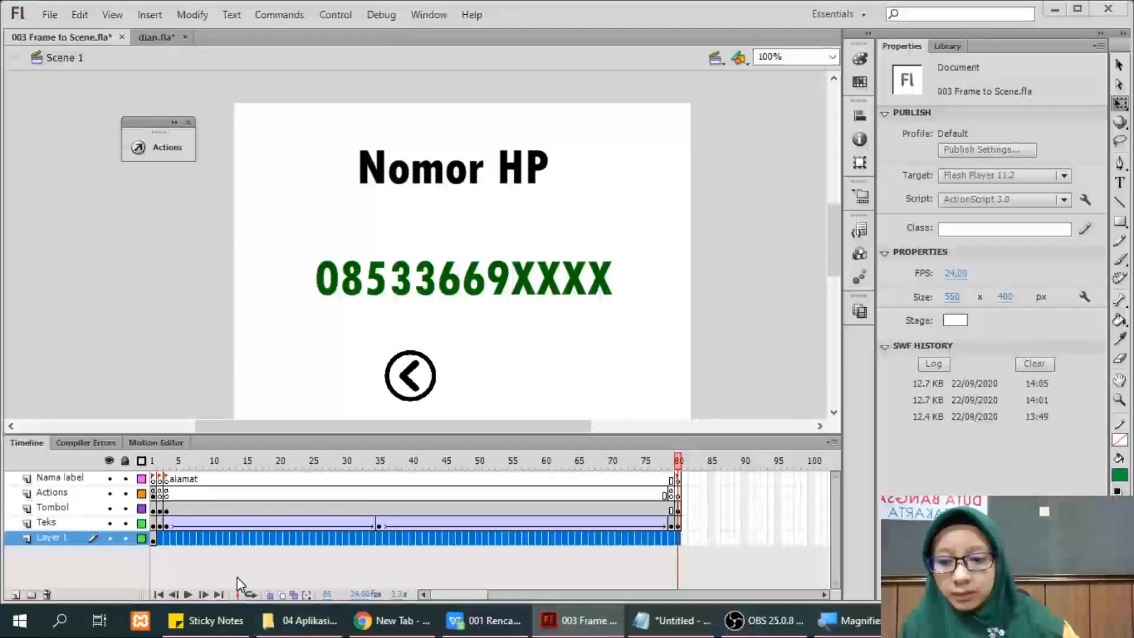
pyautogui.click(237, 578)
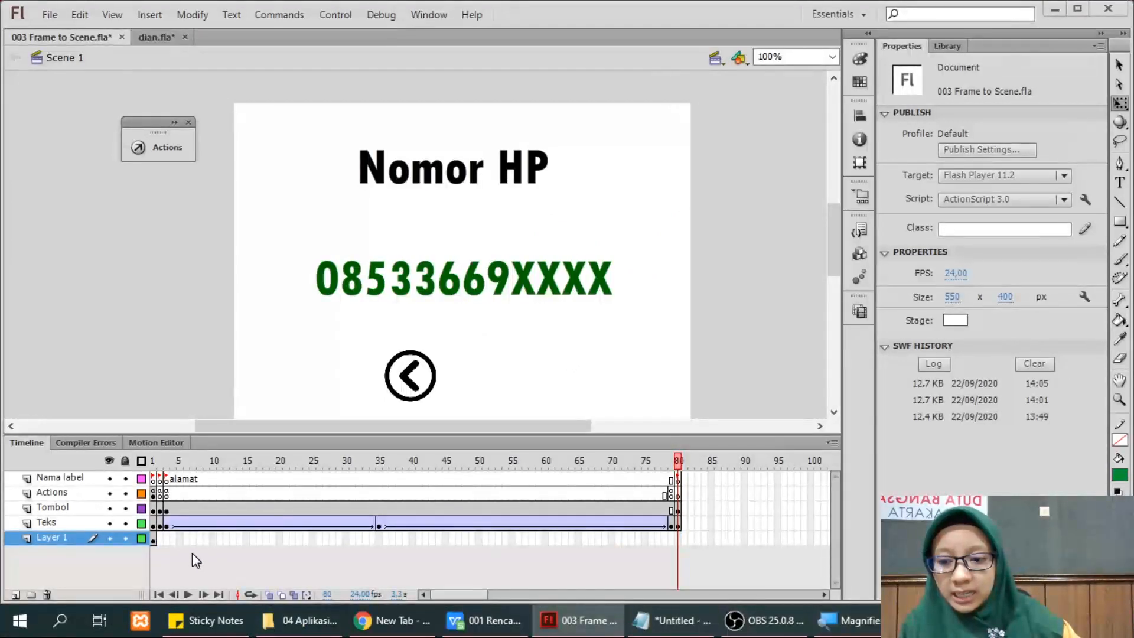
pyautogui.click(155, 540)
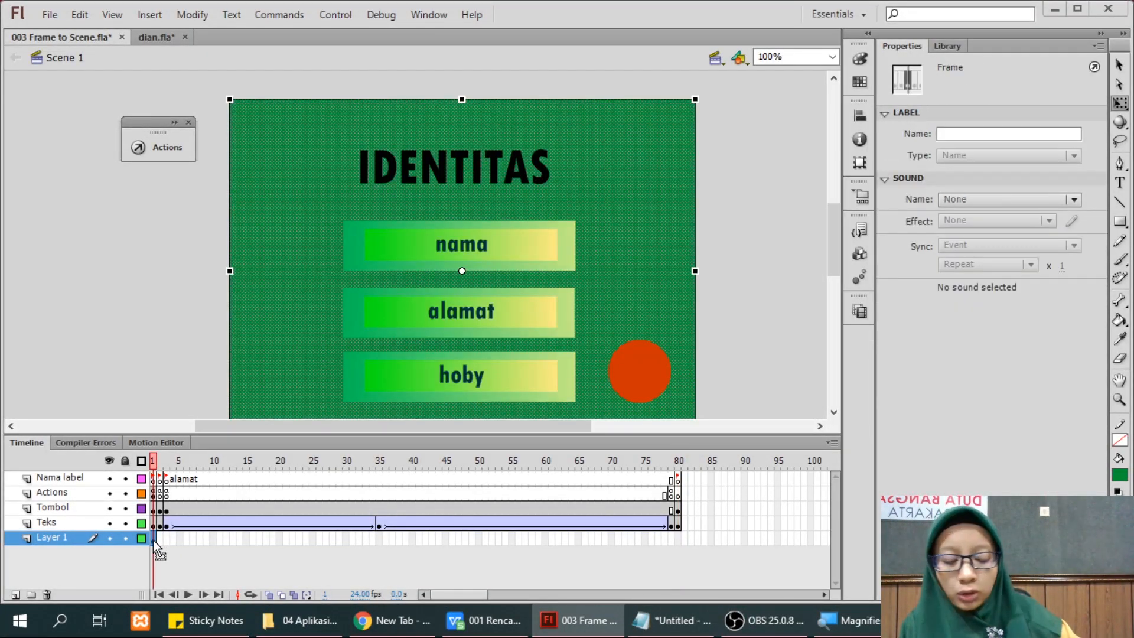
# Test the movie by visiting the nama and alamat pages before and the alamat page after switching to the dian scene and back, and close the preview.
pyautogui.hotkey('ctrl', 'Return')
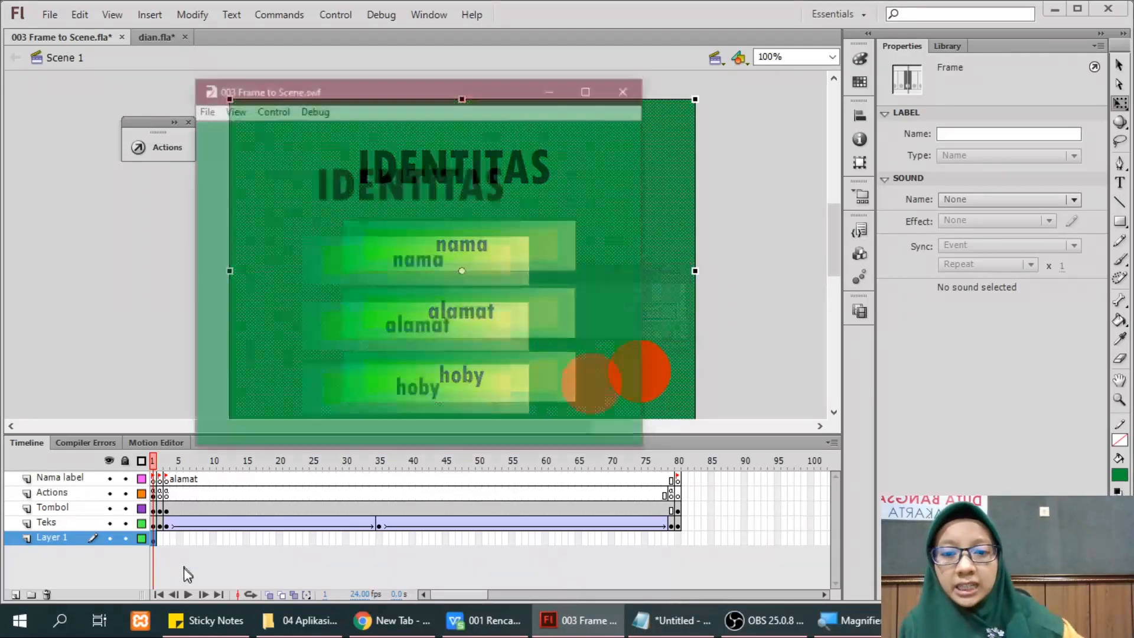
pyautogui.click(437, 268)
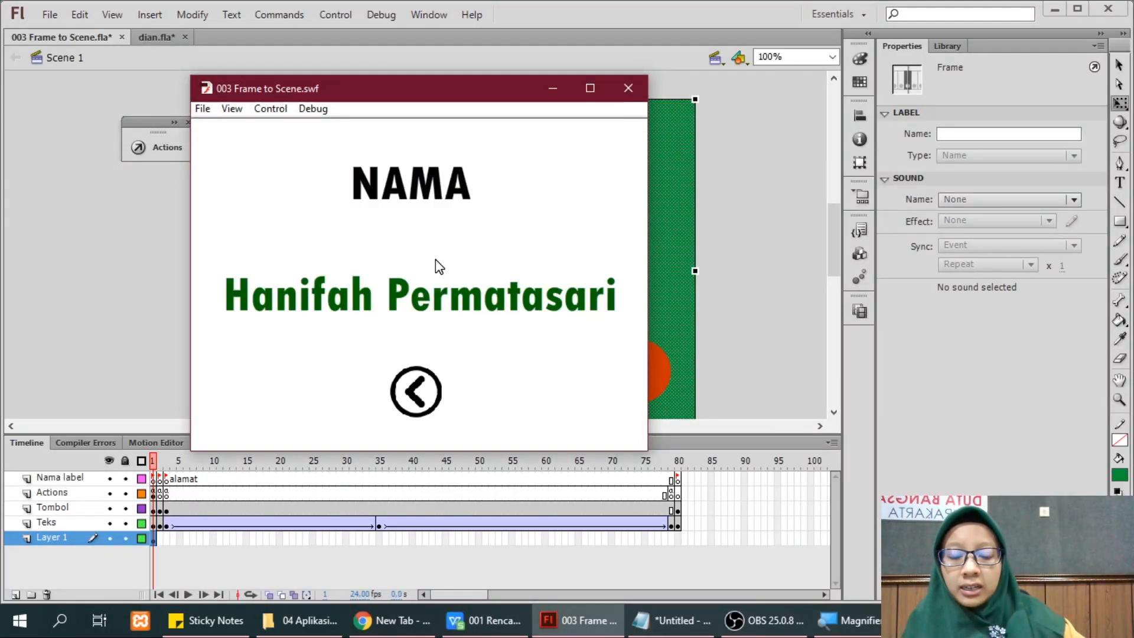
pyautogui.click(420, 389)
pyautogui.click(418, 337)
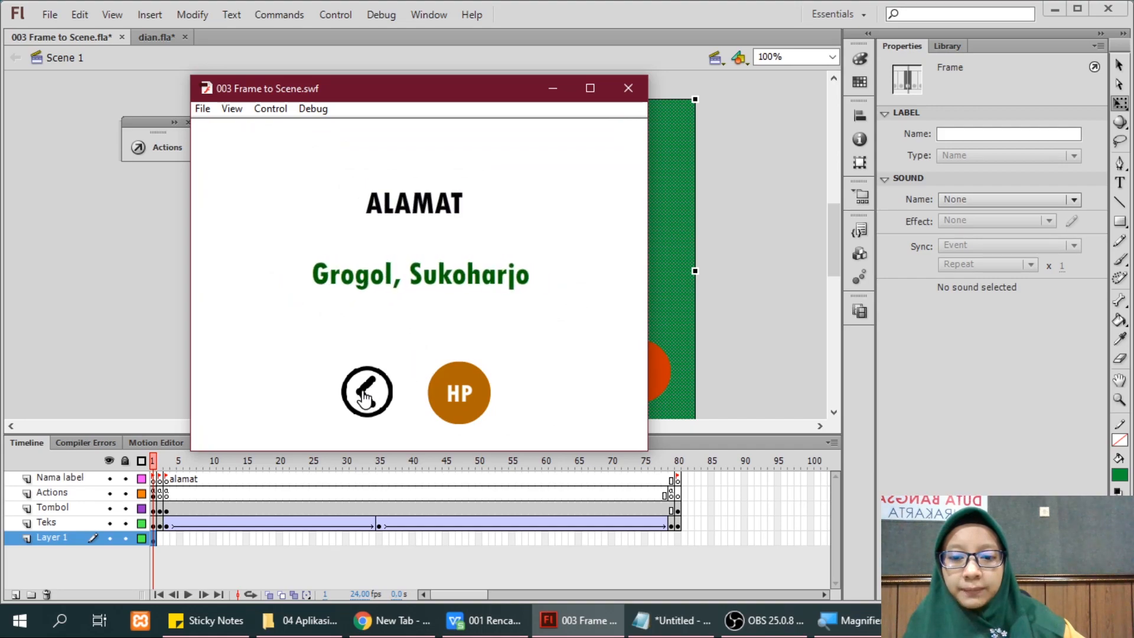
pyautogui.click(367, 394)
pyautogui.click(612, 394)
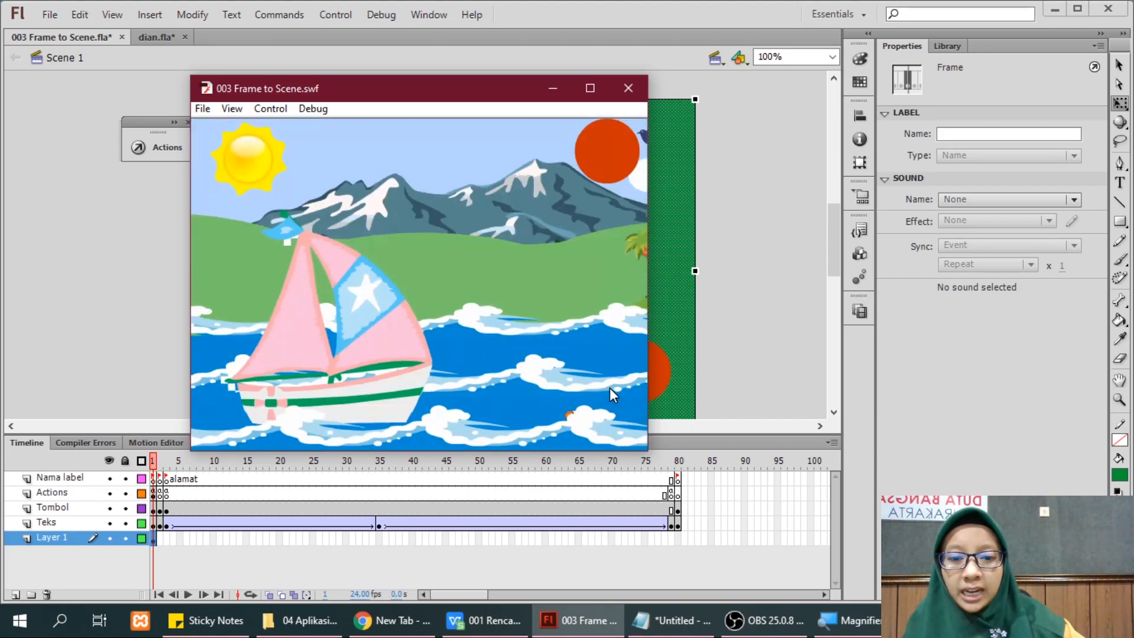
pyautogui.click(598, 161)
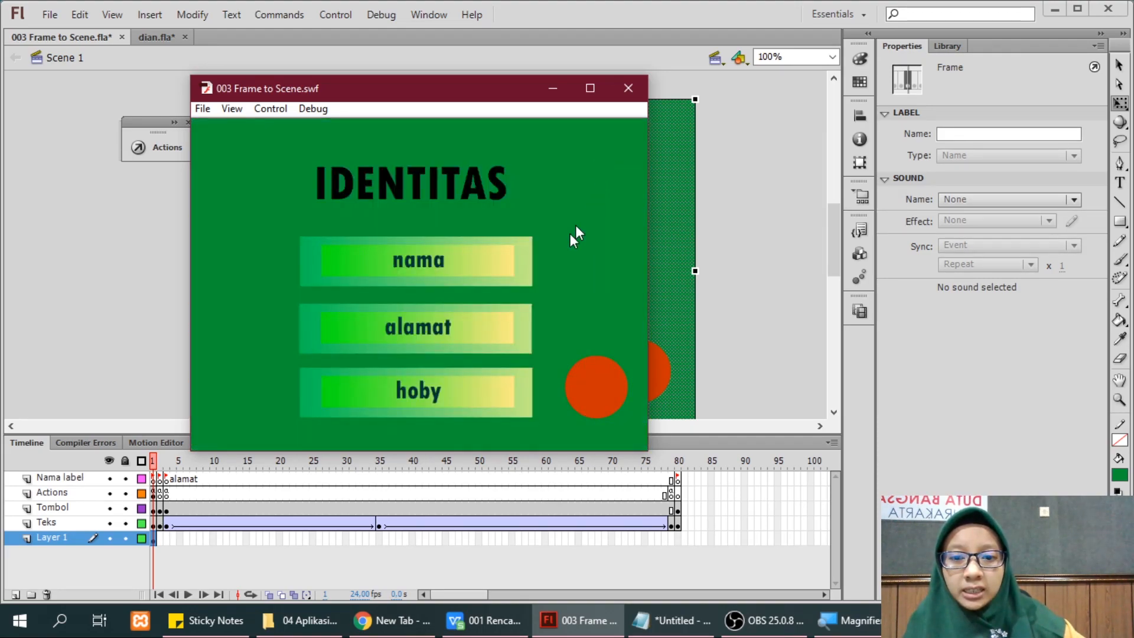
pyautogui.click(441, 314)
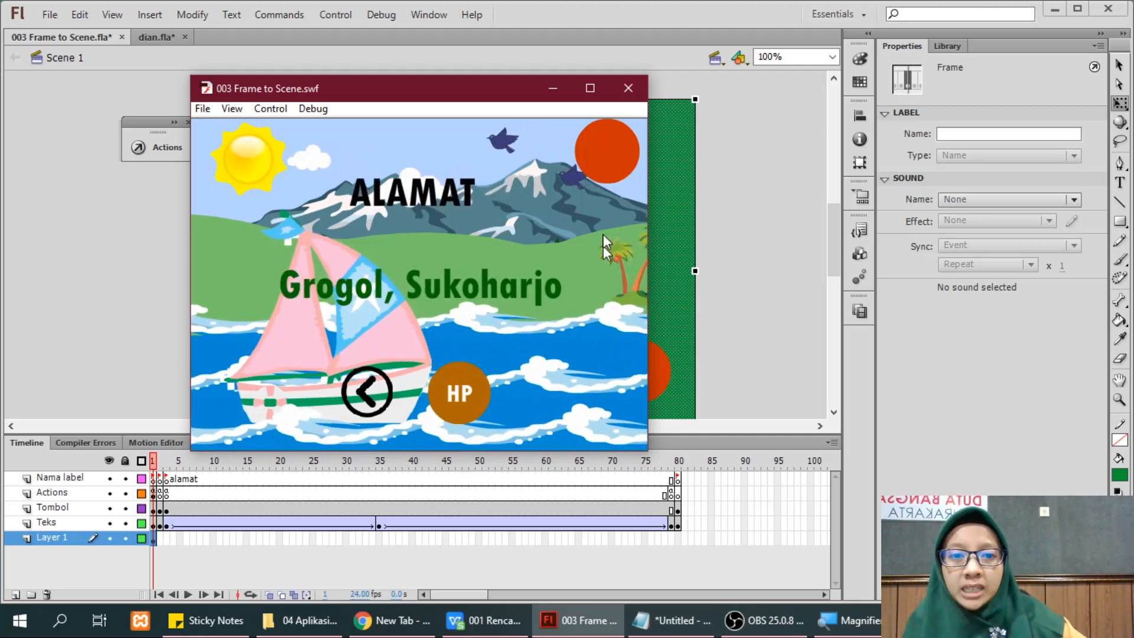
pyautogui.click(614, 87)
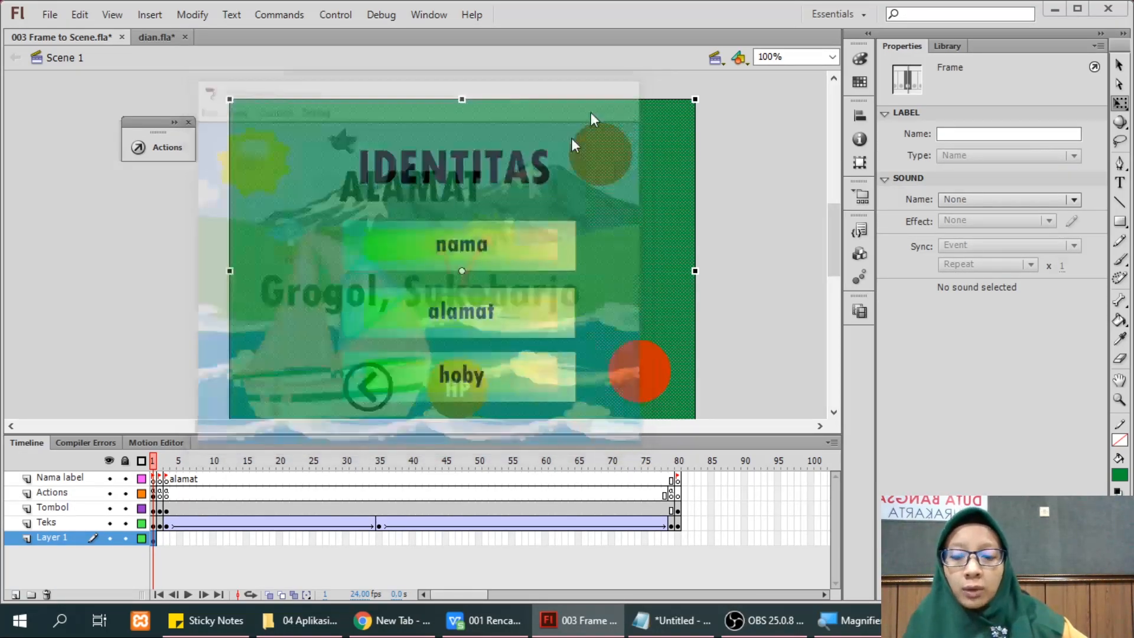
# Insert a blank keyframe on frame 2 of Layer 1 and draw a green rectangle about 559 by 406 px covering the stage.
pyautogui.click(161, 537)
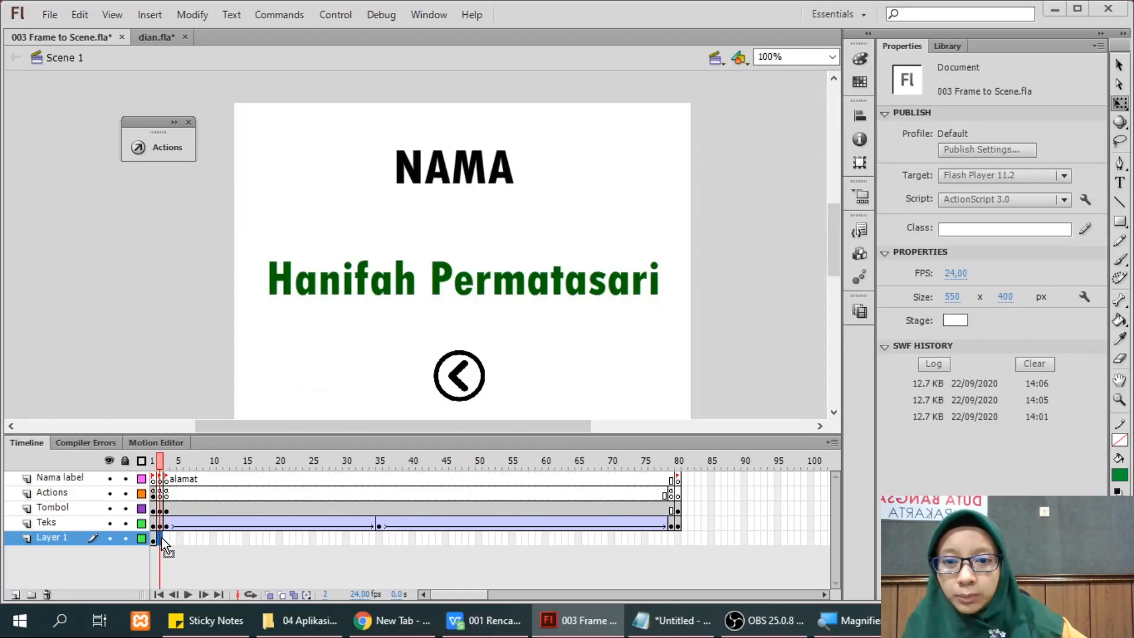
pyautogui.rightClick(162, 538)
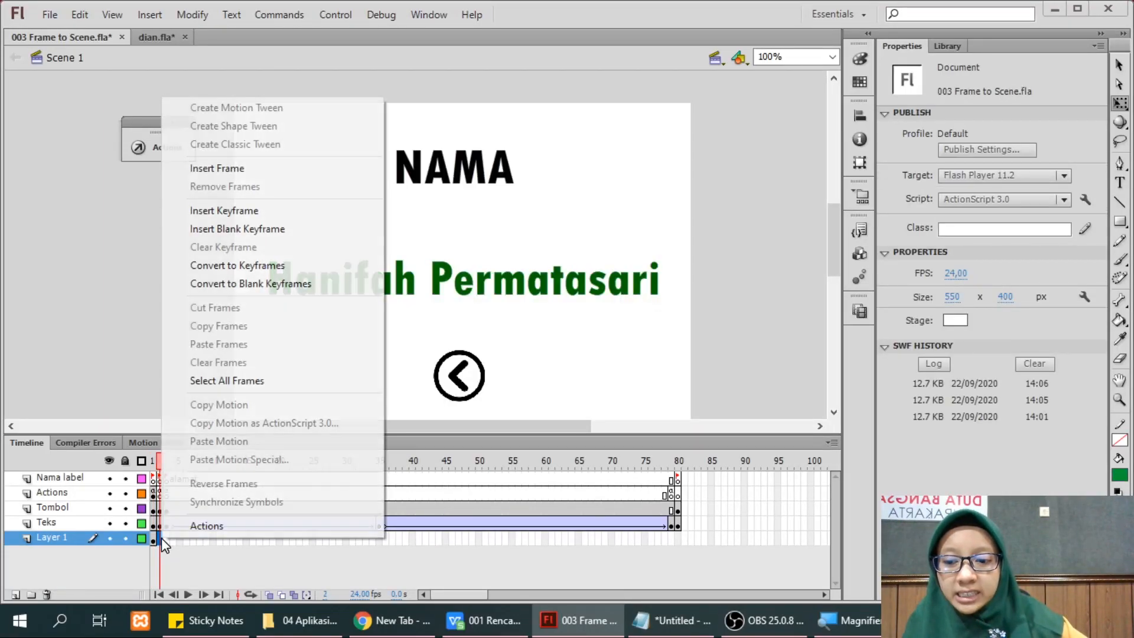
pyautogui.click(239, 230)
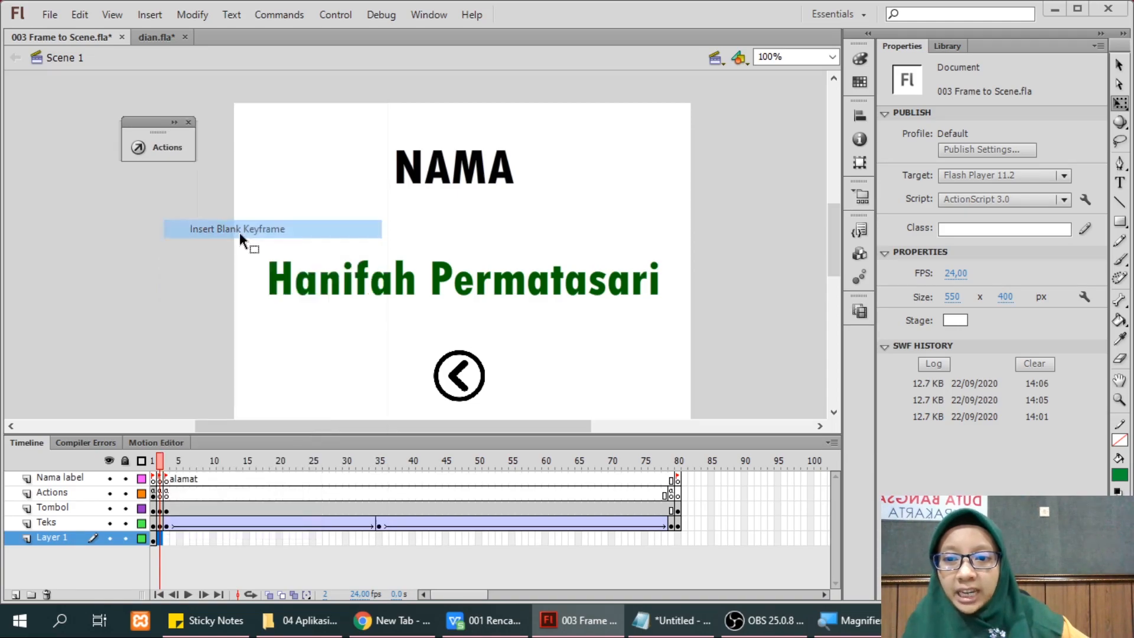
pyautogui.click(1120, 221)
pyautogui.scroll(-2, 276, 206)
pyautogui.scroll(2, 274, 173)
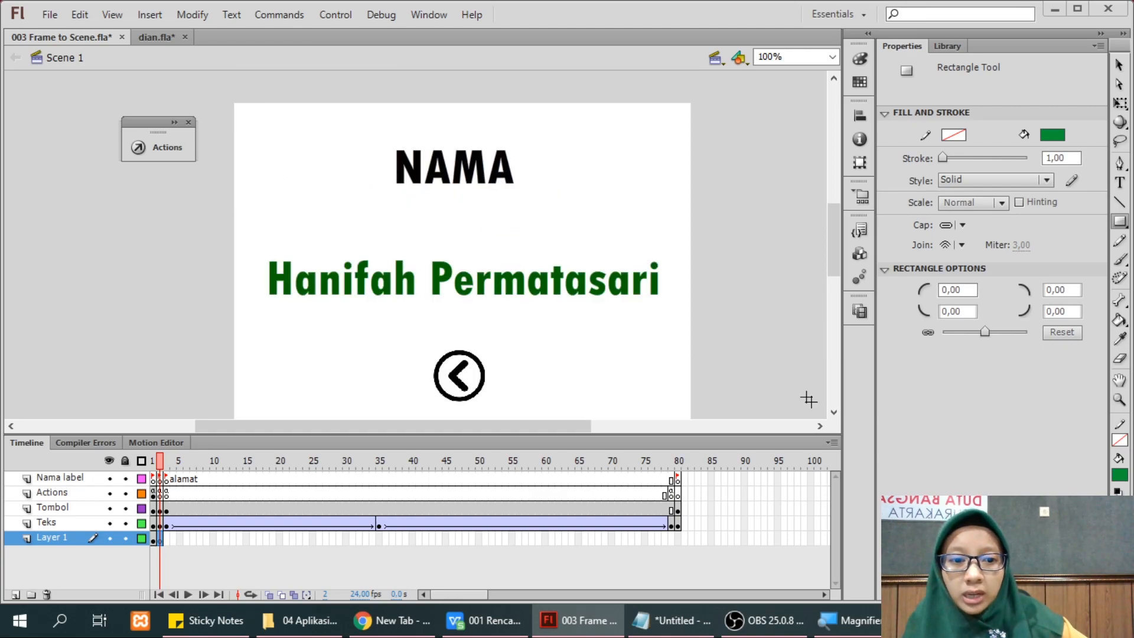
pyautogui.click(833, 414)
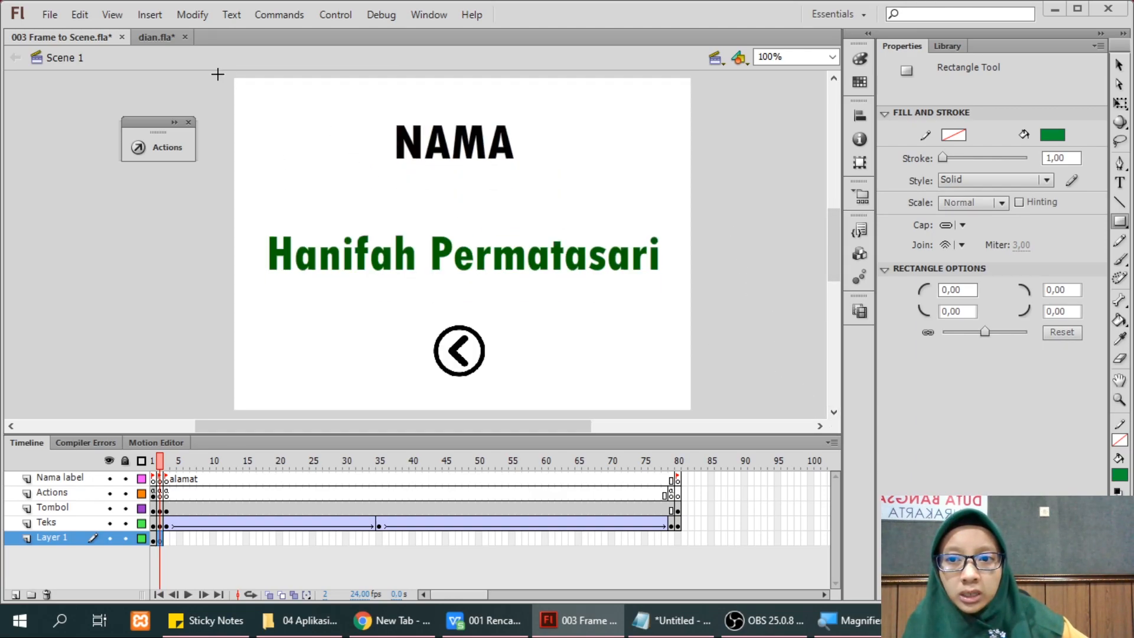
pyautogui.moveTo(231, 77); pyautogui.dragTo(695, 414)
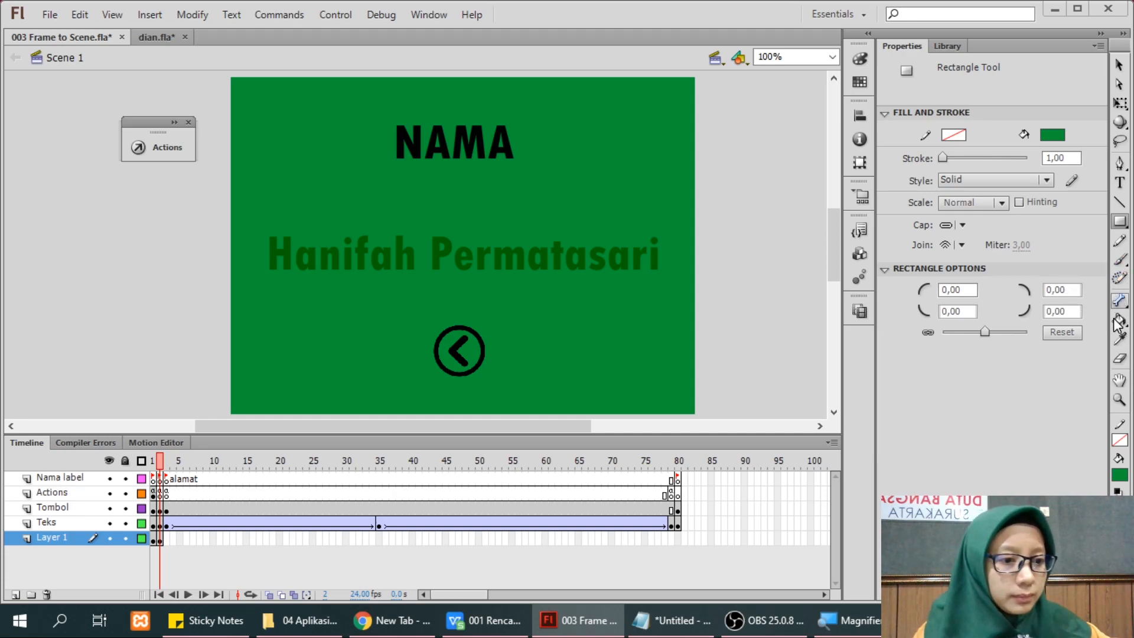
# Change the fill of the frame 2 background rectangle to white.
pyautogui.click(1119, 475)
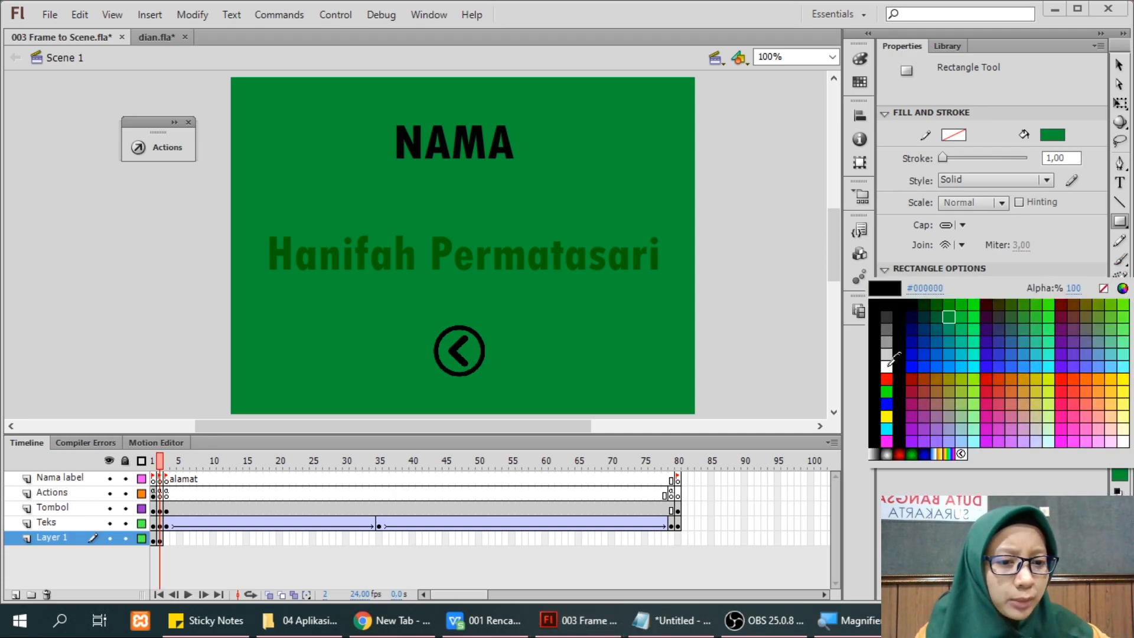
pyautogui.click(887, 367)
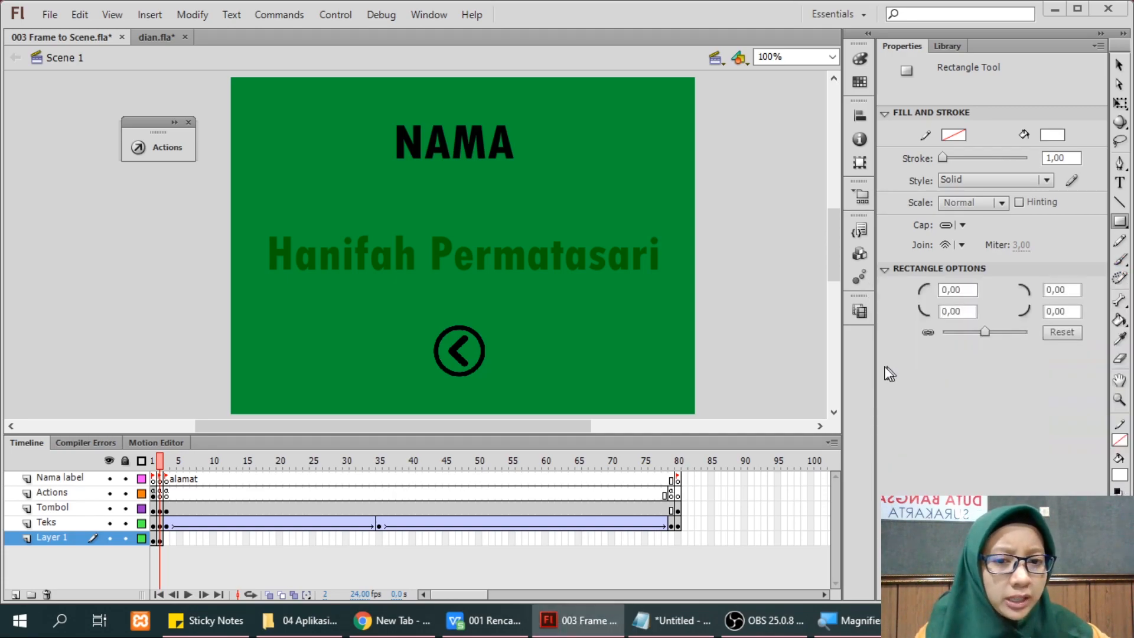
pyautogui.click(1120, 65)
pyautogui.click(654, 152)
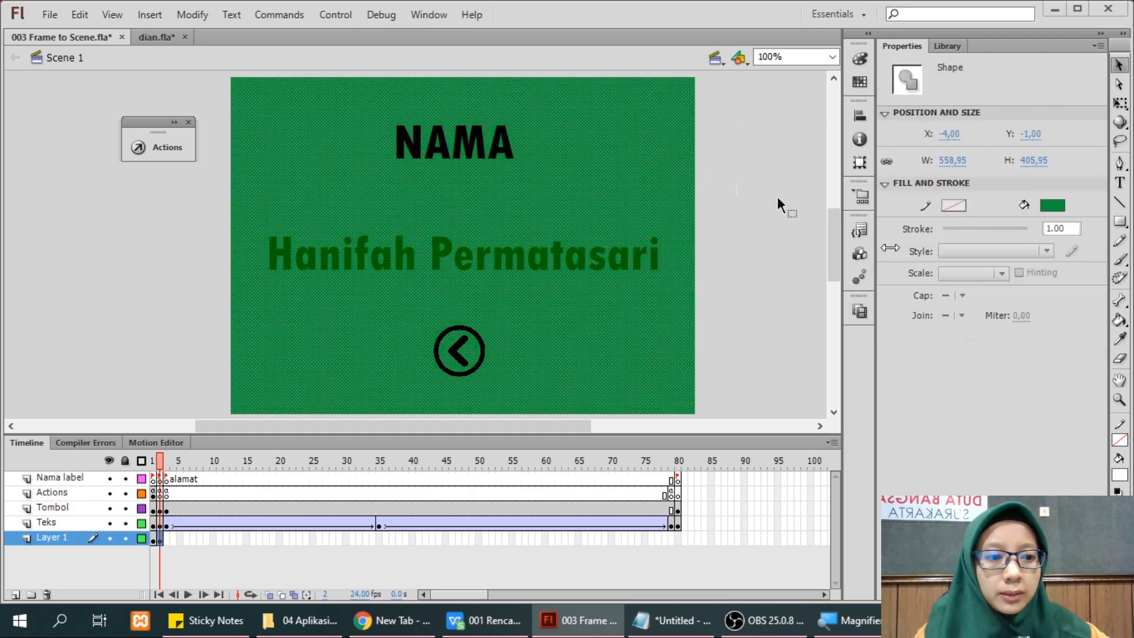
pyautogui.click(1051, 207)
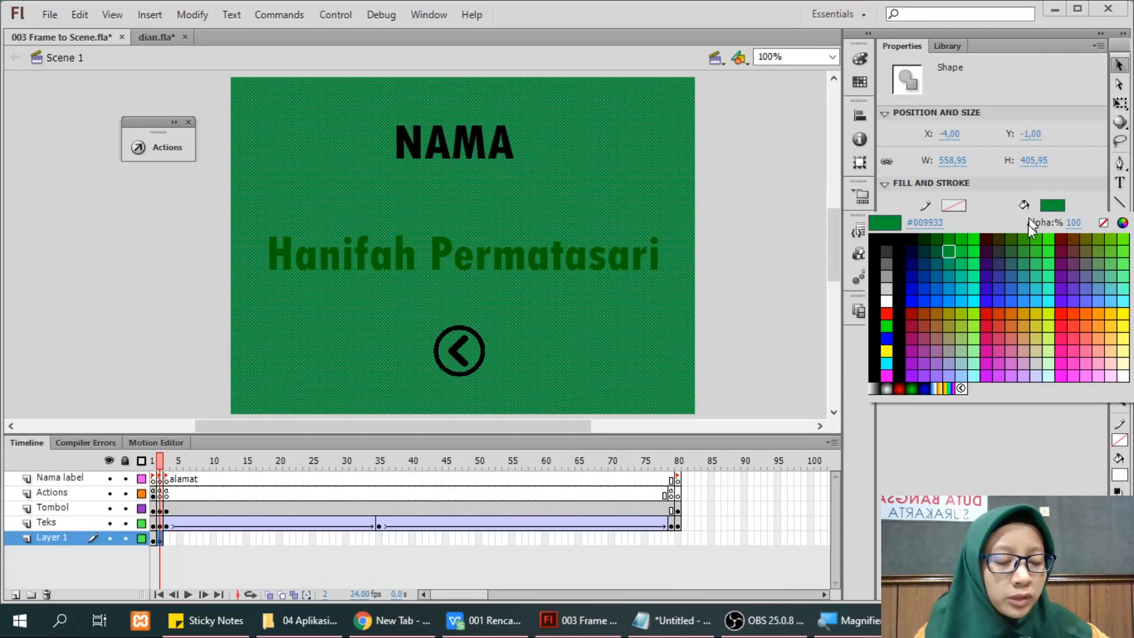
pyautogui.click(888, 300)
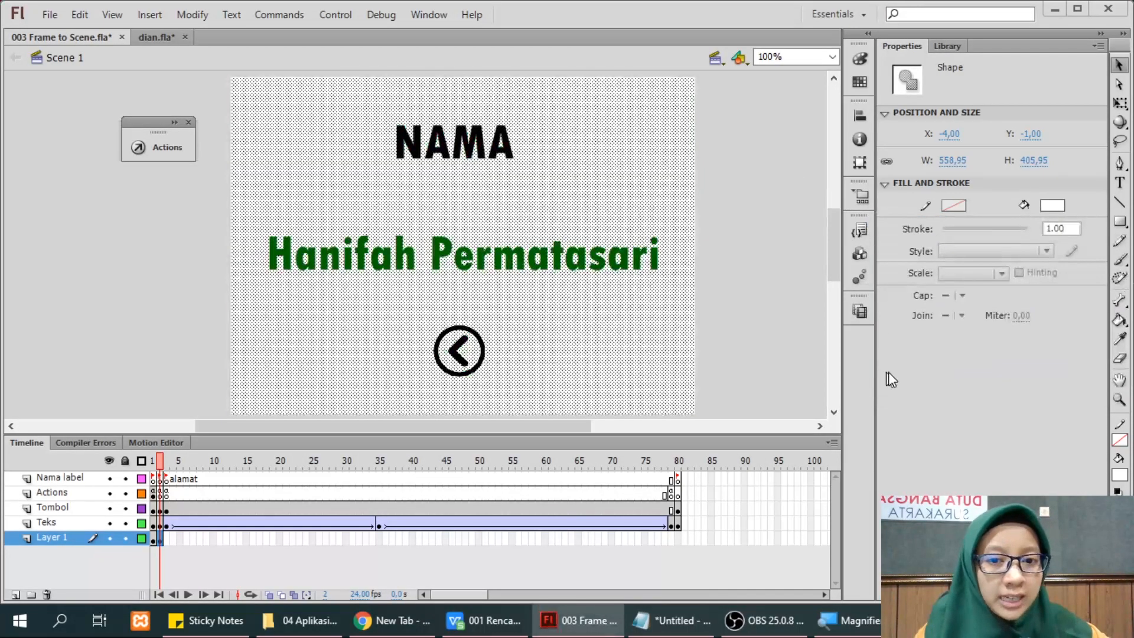
pyautogui.click(774, 218)
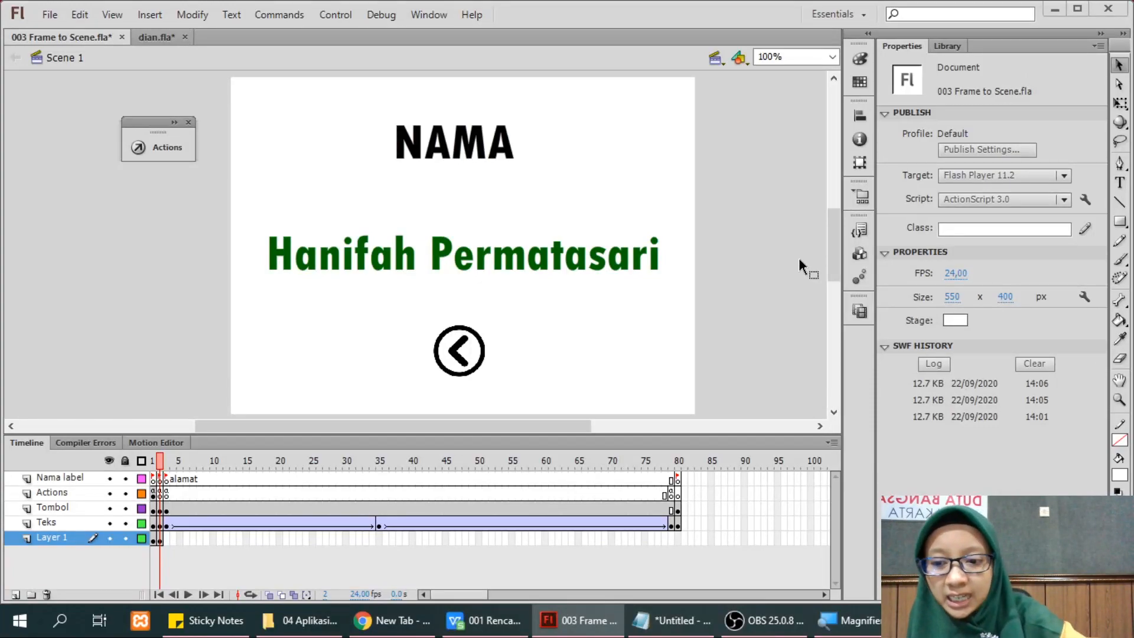
# Test the movie by switching to the dian scene and back and opening the nama page.
pyautogui.hotkey('ctrl', 'Return')
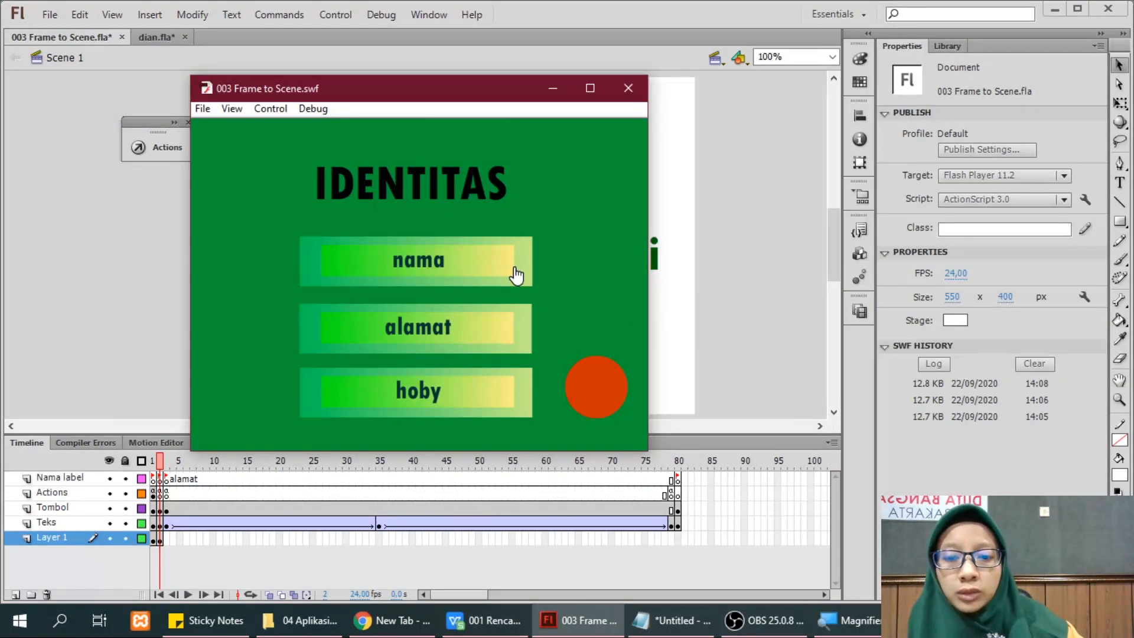
pyautogui.click(597, 387)
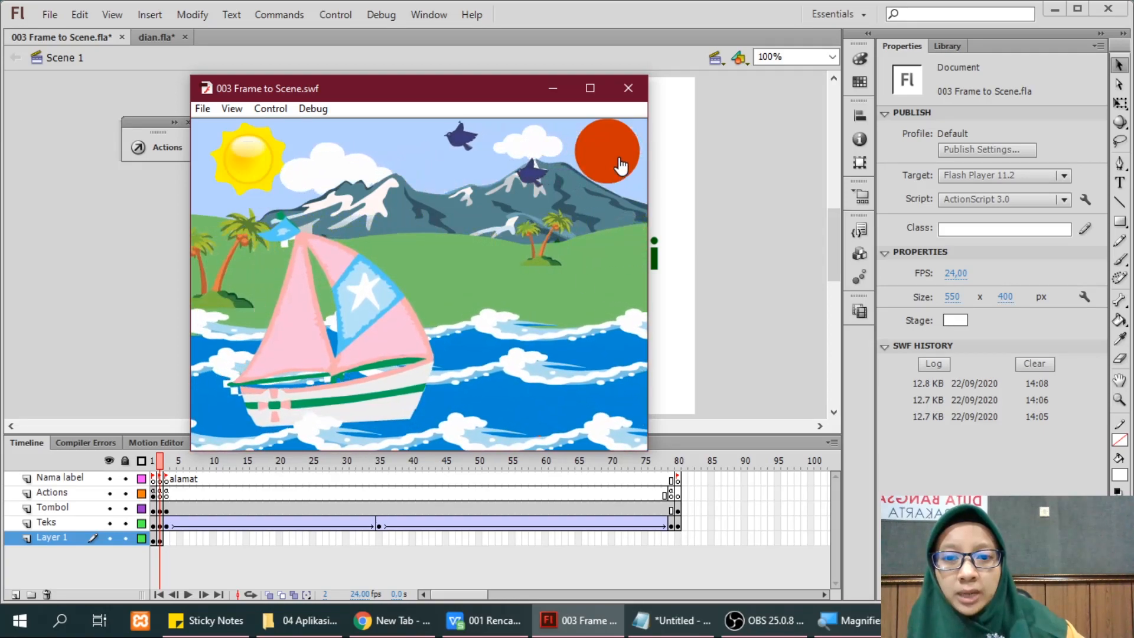
pyautogui.click(609, 171)
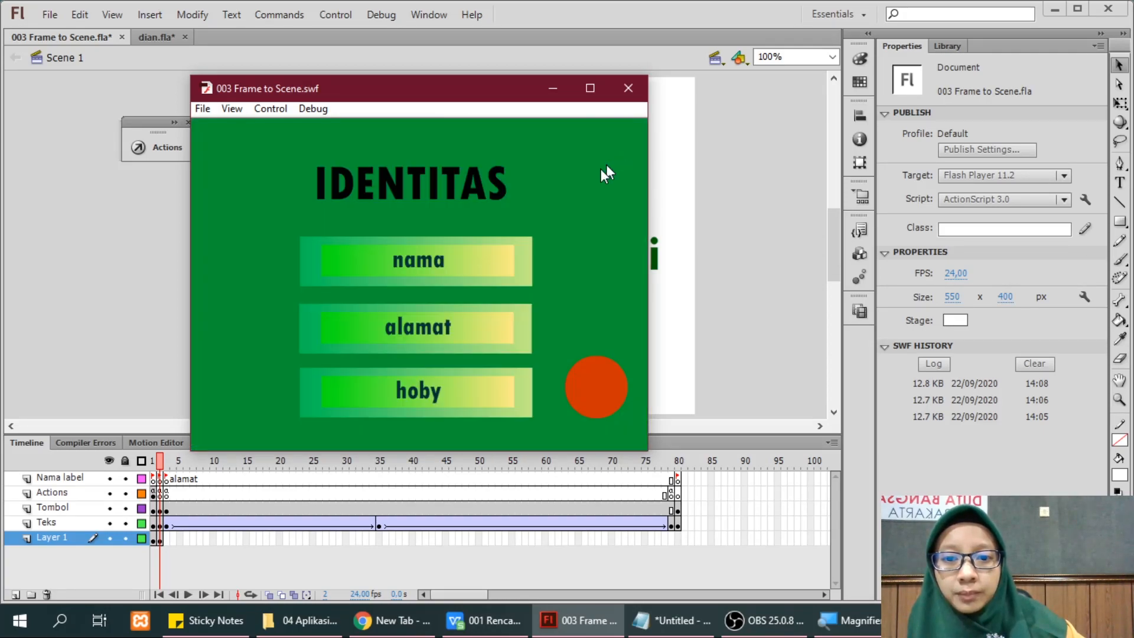
pyautogui.click(484, 260)
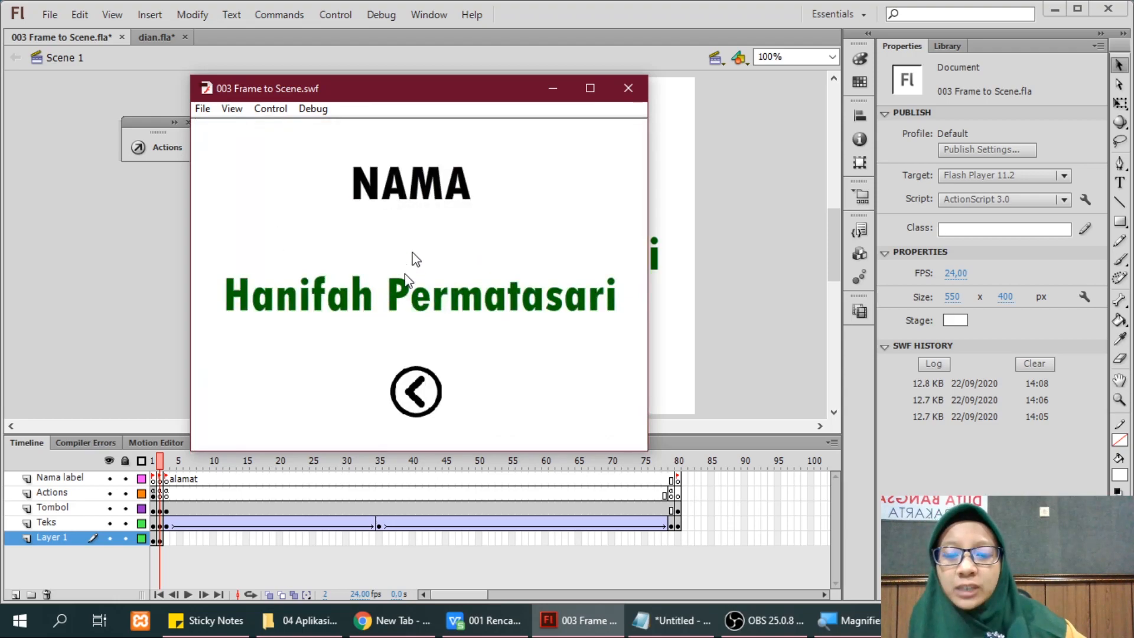